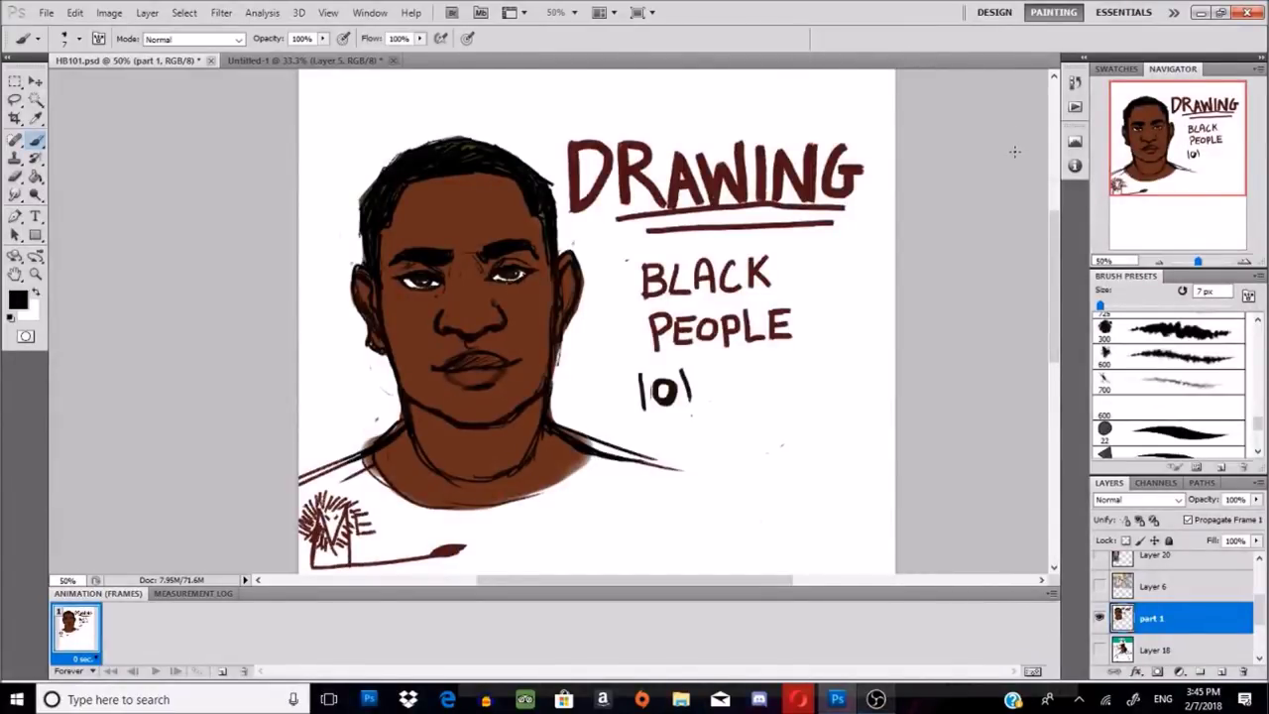
# Step: Hide the part 1 portrait layer, show the Layer 6 caricature collage and make Layer 6 active
pyautogui.moveTo(1165, 133); pyautogui.dragTo(1167, 139)
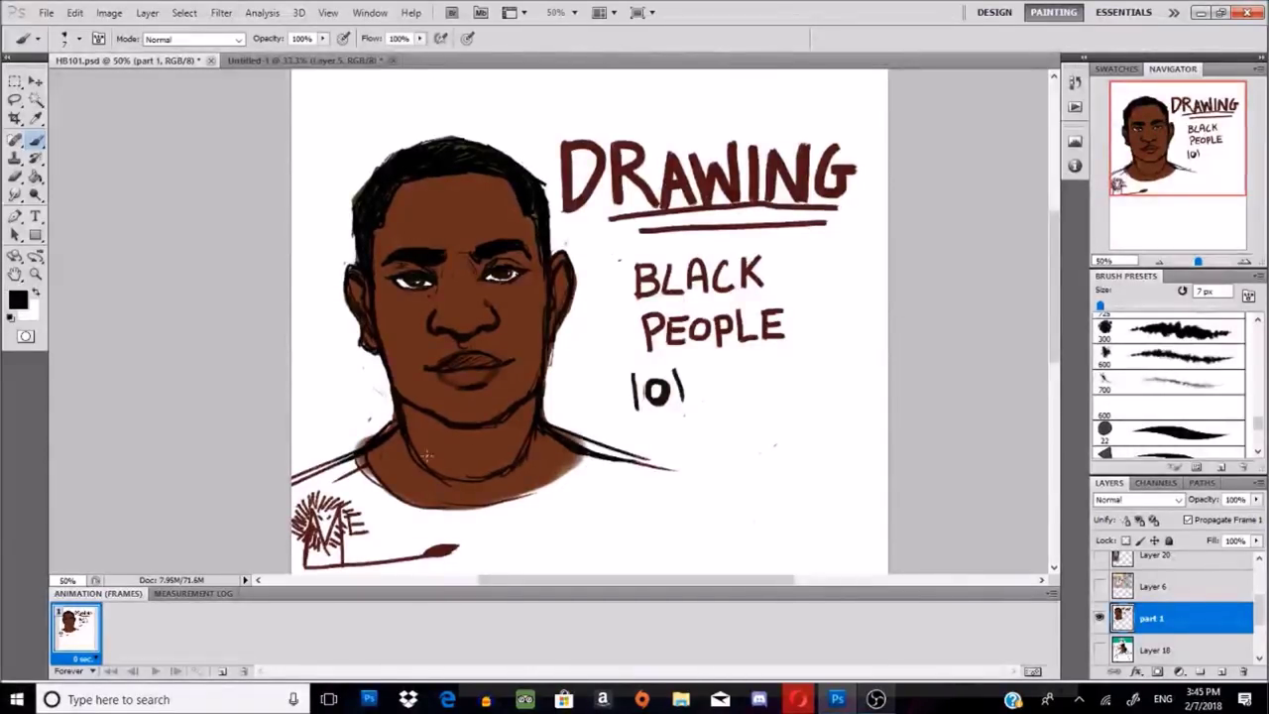
pyautogui.moveTo(1166, 179); pyautogui.dragTo(1175, 178)
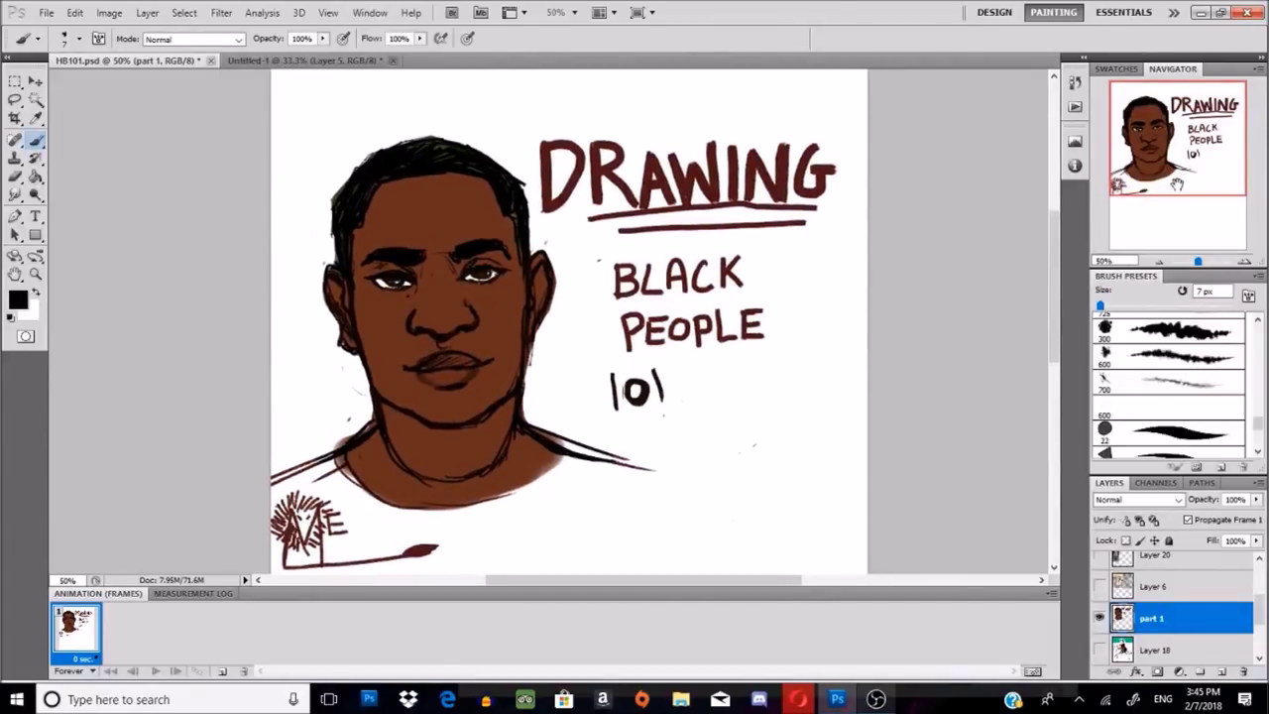
pyautogui.click(1099, 615)
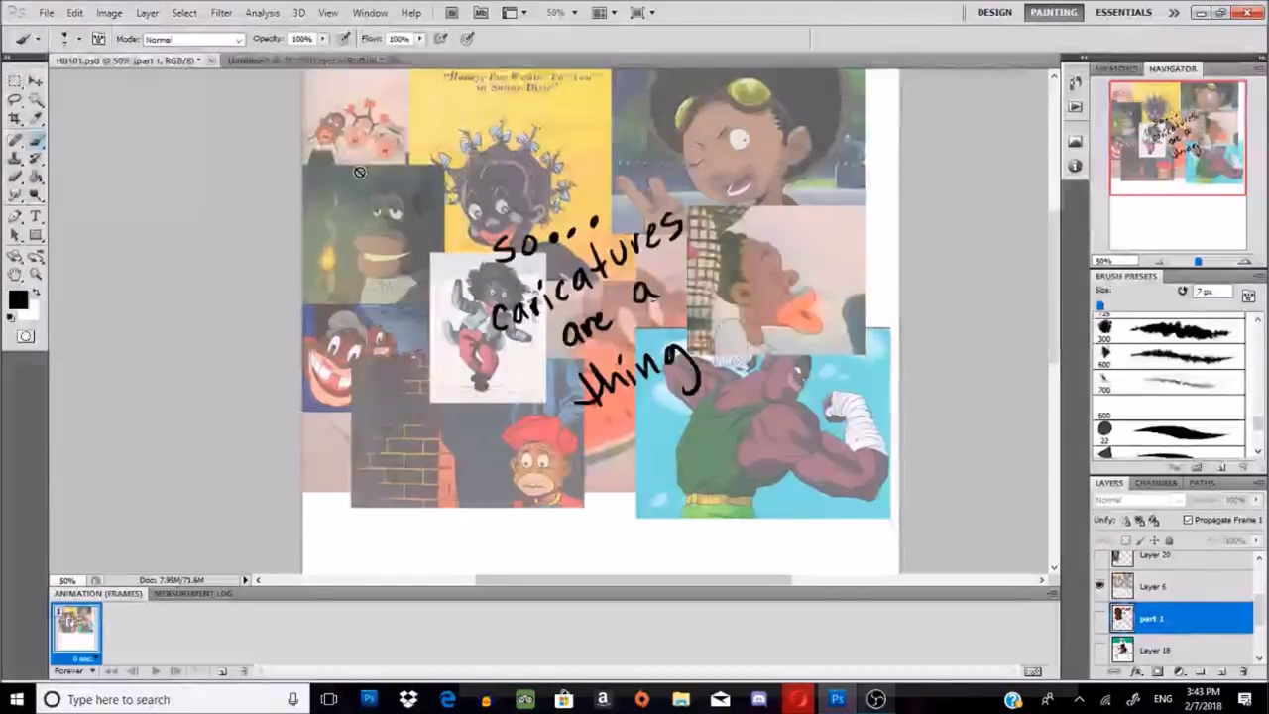
pyautogui.click(1150, 591)
pyautogui.moveTo(1178, 160); pyautogui.dragTo(1183, 144)
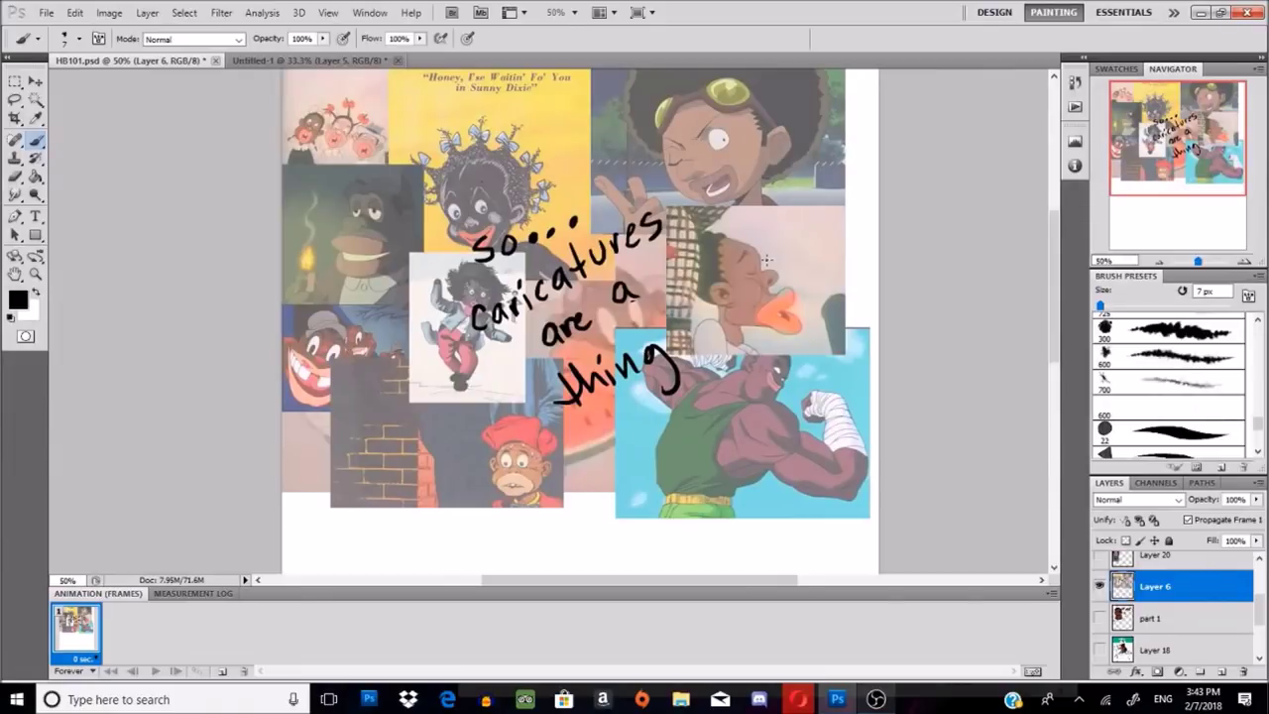
pyautogui.moveTo(815, 253)
pyautogui.mouseDown()
pyautogui.moveTo(783, 270)
pyautogui.moveTo(816, 305)
pyautogui.mouseUp()
pyautogui.moveTo(1185, 142); pyautogui.dragTo(1170, 144)
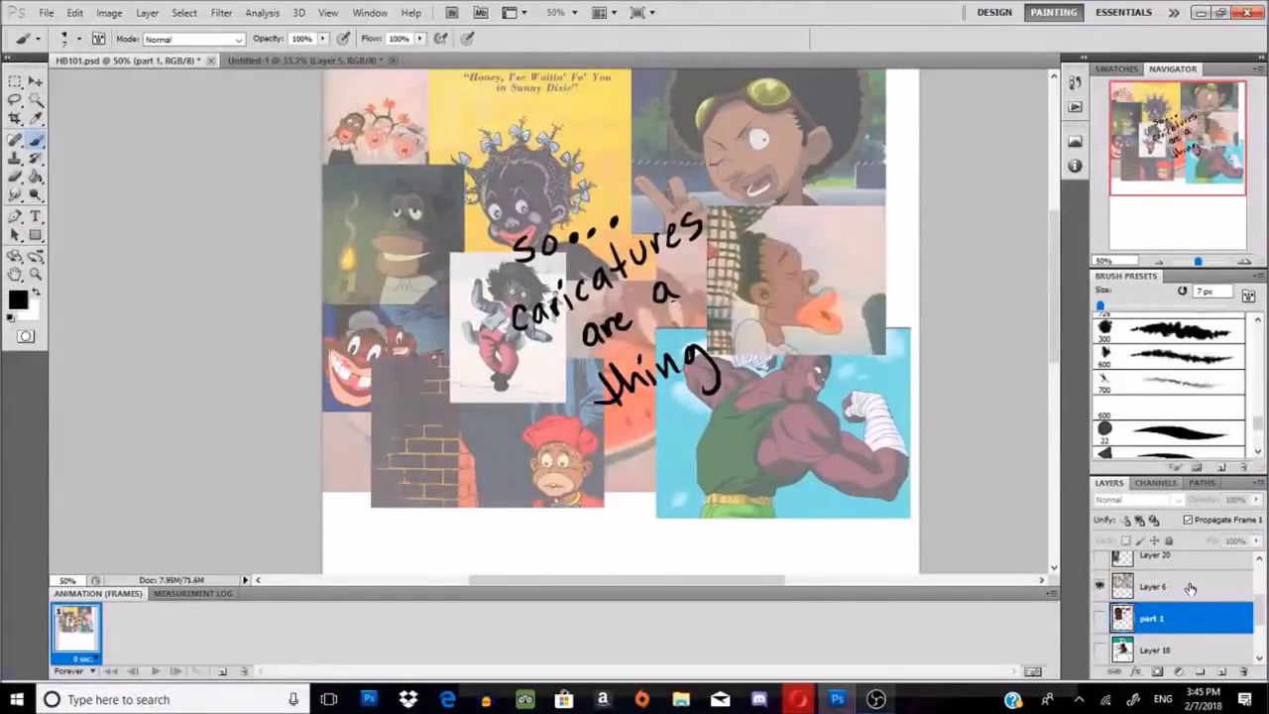
pyautogui.click(1193, 586)
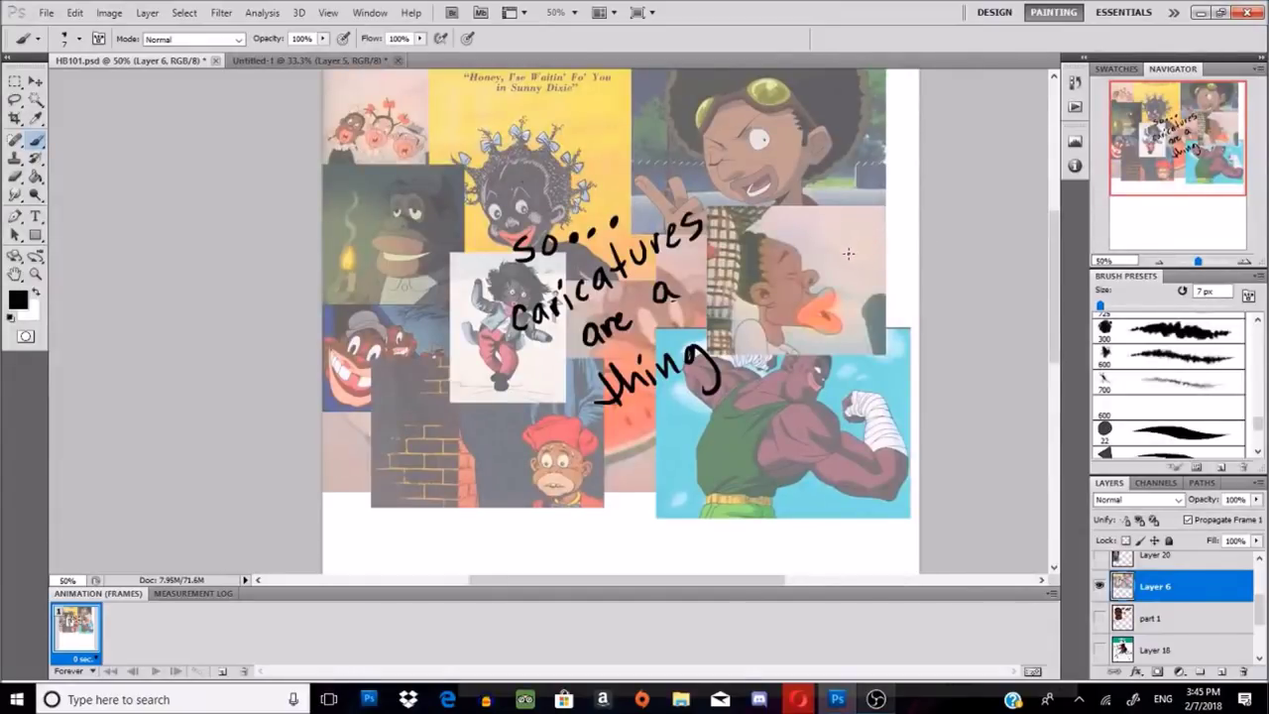
# Step: Show and select the Layer 20 portrait photo, and draw arrows pointing at the nose and lips of the profile caricature
pyautogui.click(1098, 554)
pyautogui.moveTo(1160, 173); pyautogui.dragTo(1159, 173)
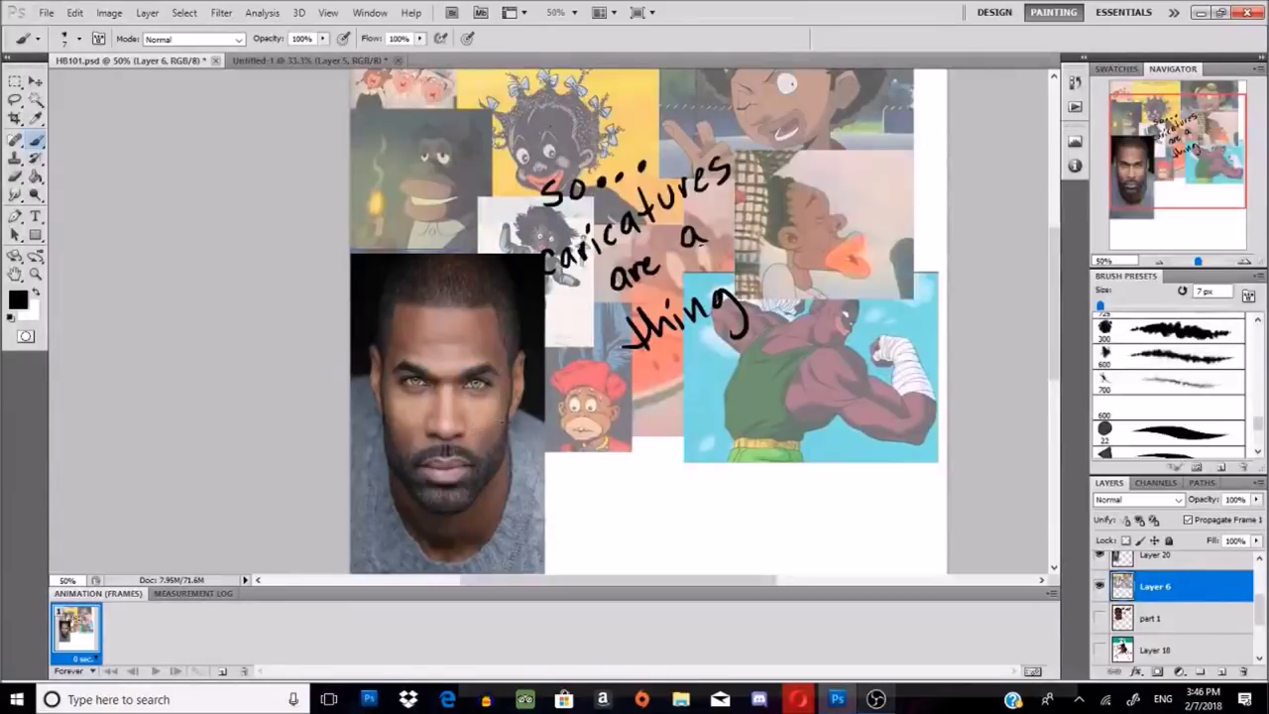
pyautogui.click(1156, 621)
pyautogui.click(1147, 581)
pyautogui.click(1153, 558)
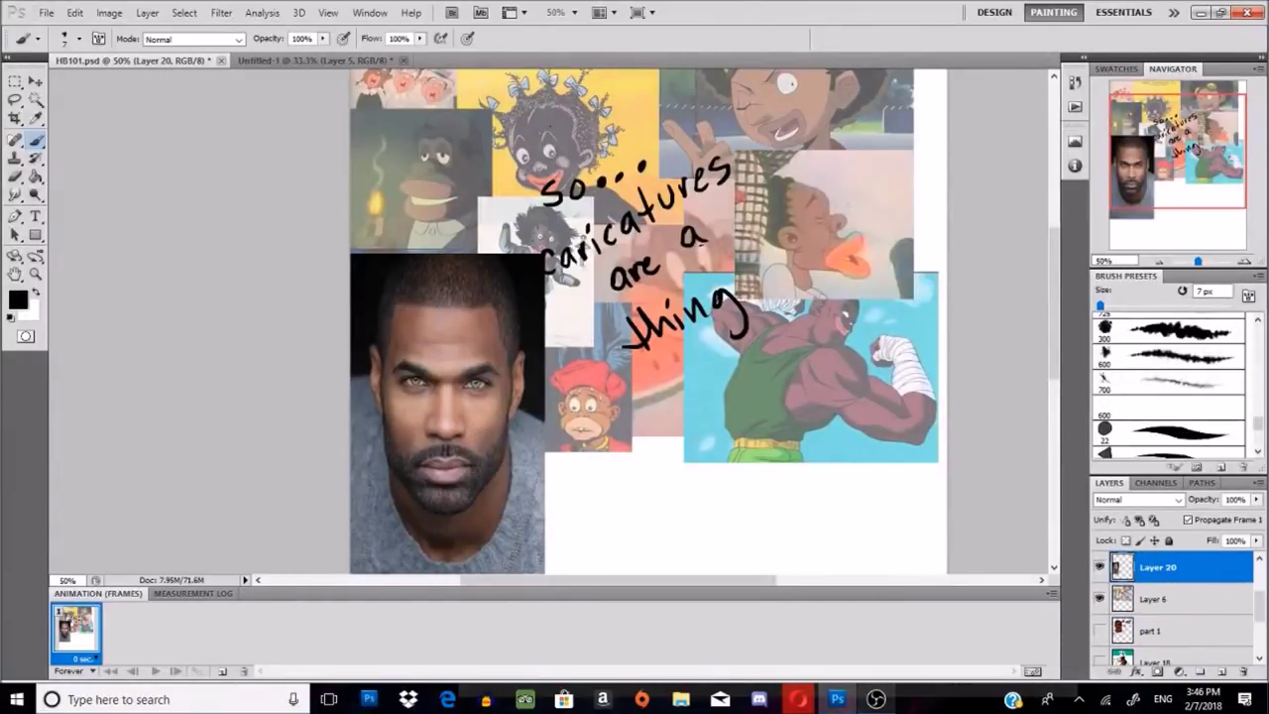
pyautogui.moveTo(878, 200)
pyautogui.mouseDown()
pyautogui.moveTo(851, 214)
pyautogui.moveTo(864, 214)
pyautogui.moveTo(866, 260)
pyautogui.moveTo(878, 260)
pyautogui.mouseUp()
pyautogui.moveTo(1147, 182); pyautogui.dragTo(1149, 168)
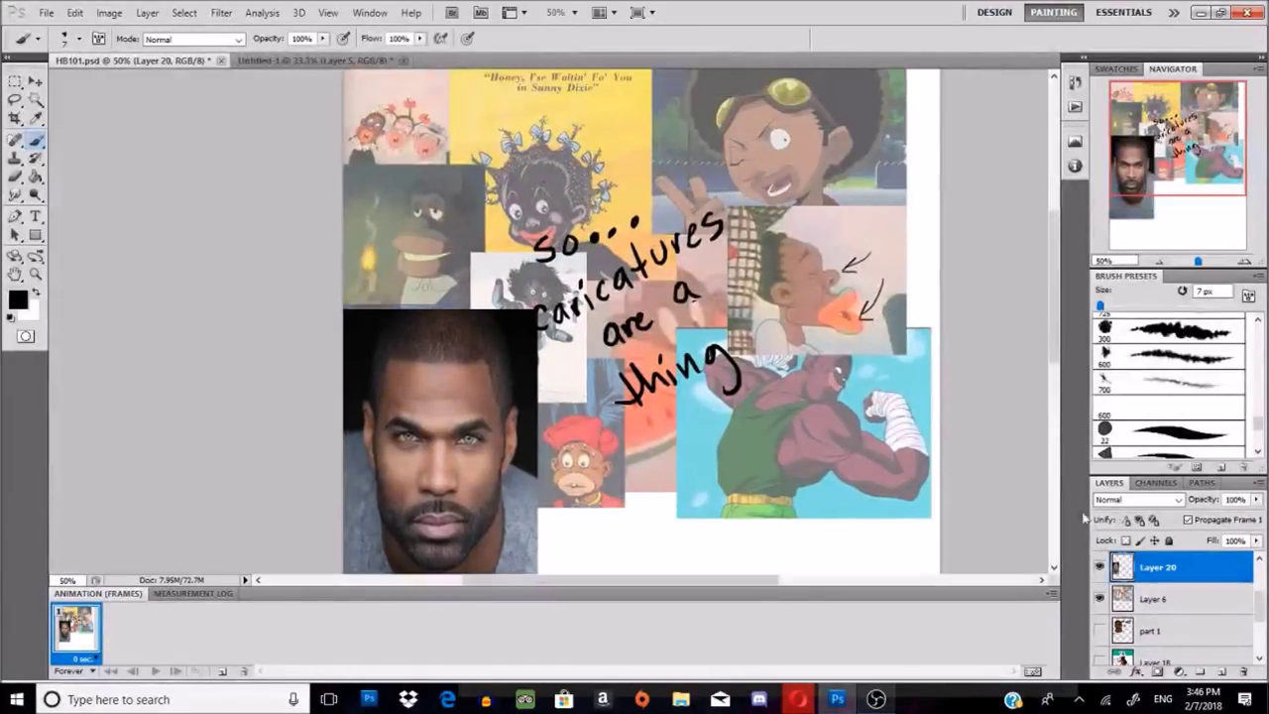
# Step: Hide Layer 20 and, on Layer 6, draw two long arrows toward the hair of the girl on the yellow background
pyautogui.click(1098, 566)
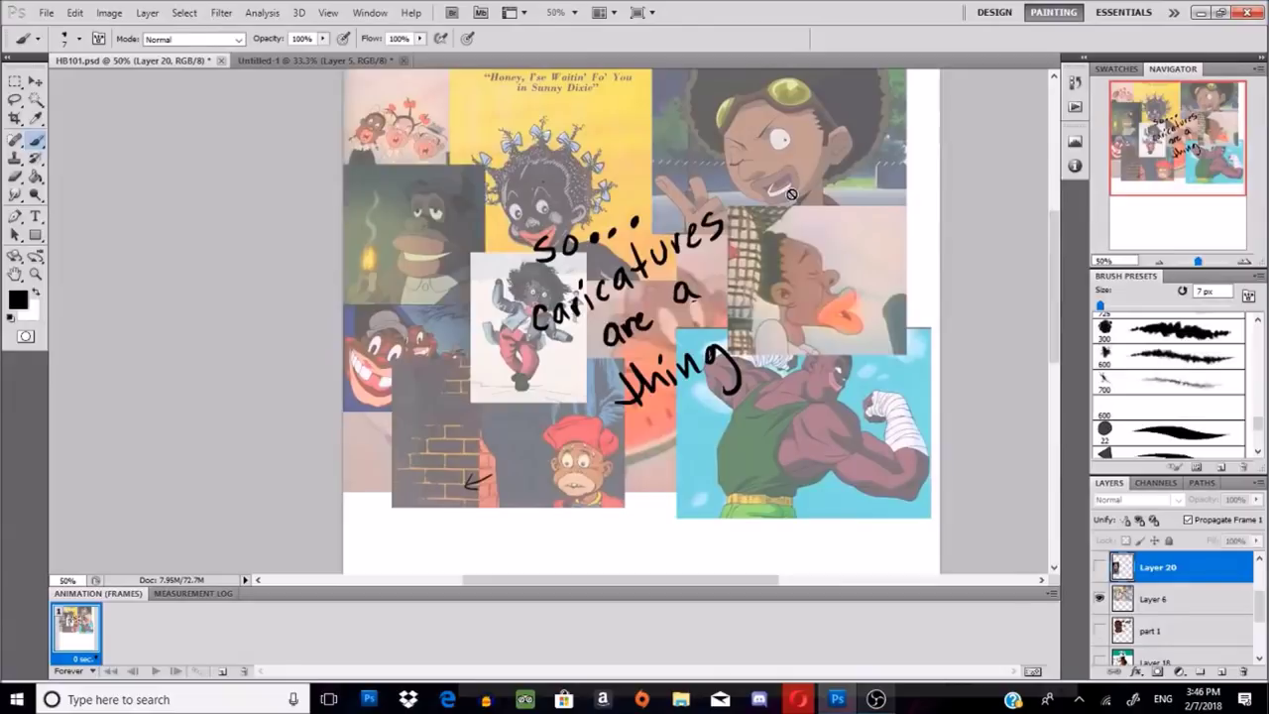
pyautogui.click(1184, 601)
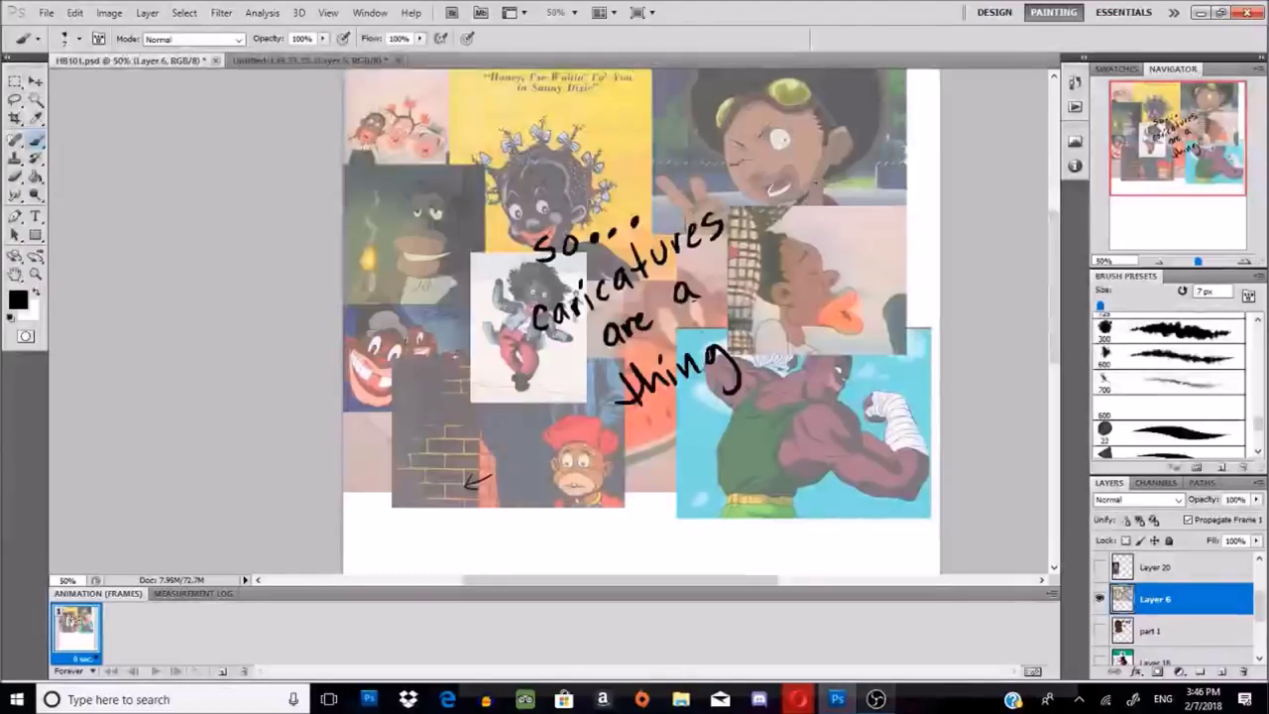
pyautogui.moveTo(682, 144)
pyautogui.mouseDown()
pyautogui.moveTo(614, 151)
pyautogui.moveTo(616, 180)
pyautogui.mouseUp()
pyautogui.moveTo(736, 119)
pyautogui.mouseDown()
pyautogui.moveTo(599, 137)
pyautogui.moveTo(625, 148)
pyautogui.mouseUp()
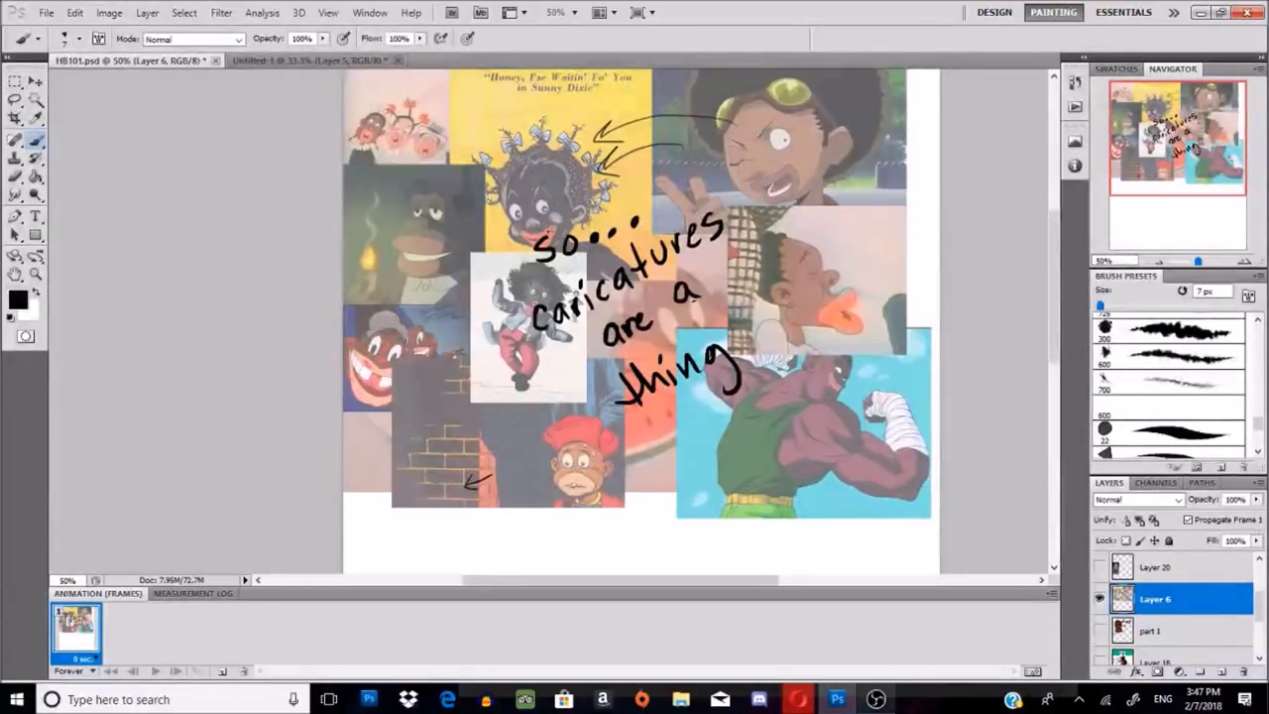
# Step: Mark the girl's face with small arrows, and circle facial features of the dark green-panel caricature and the red-capped character
pyautogui.moveTo(489, 212)
pyautogui.mouseDown()
pyautogui.moveTo(496, 222)
pyautogui.moveTo(493, 198)
pyautogui.mouseUp()
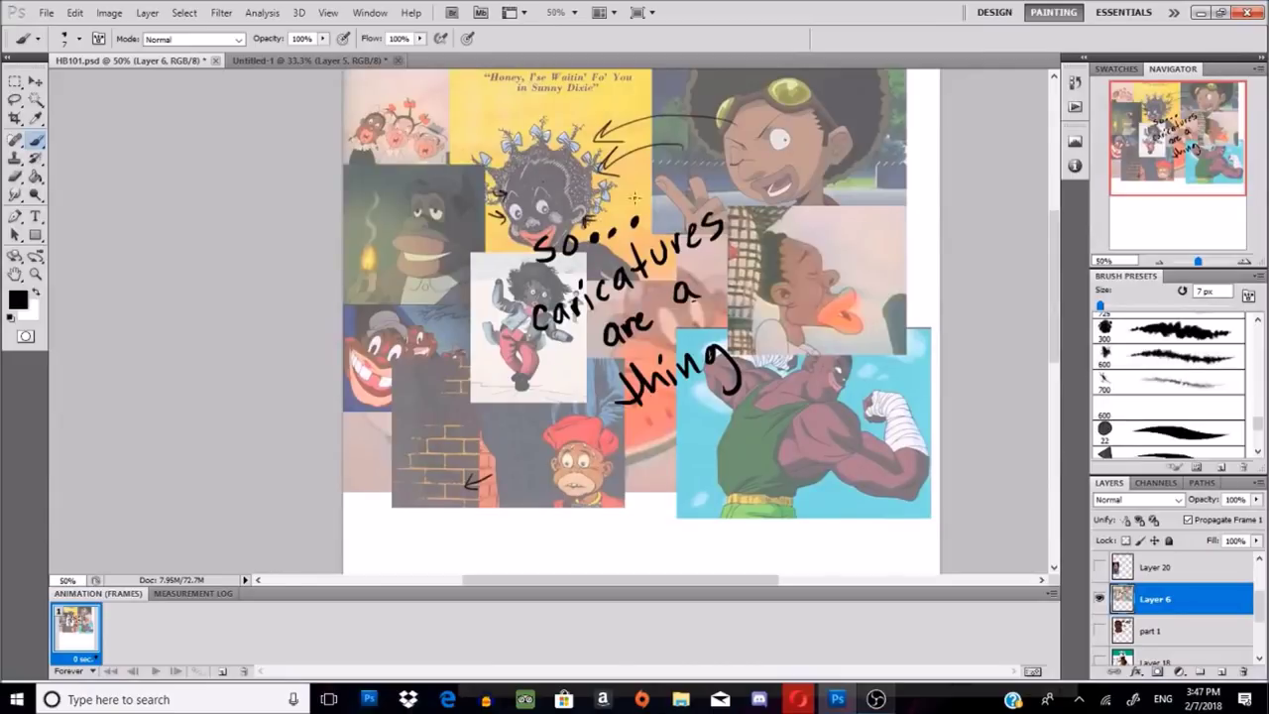
pyautogui.moveTo(634, 188)
pyautogui.mouseDown()
pyautogui.moveTo(604, 194)
pyautogui.moveTo(623, 206)
pyautogui.moveTo(611, 241)
pyautogui.moveTo(625, 243)
pyautogui.mouseUp()
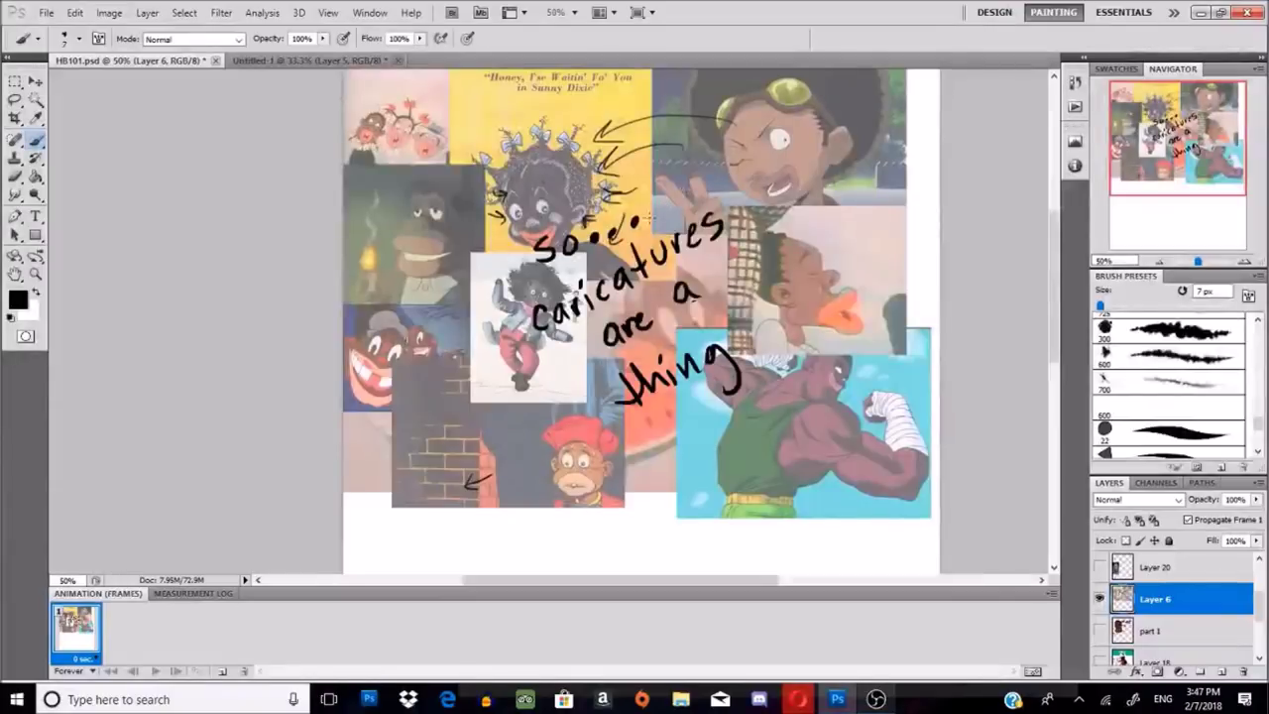
pyautogui.moveTo(393, 231); pyautogui.dragTo(402, 210)
pyautogui.moveTo(557, 466)
pyautogui.mouseDown()
pyautogui.moveTo(595, 513)
pyautogui.moveTo(610, 458)
pyautogui.mouseUp()
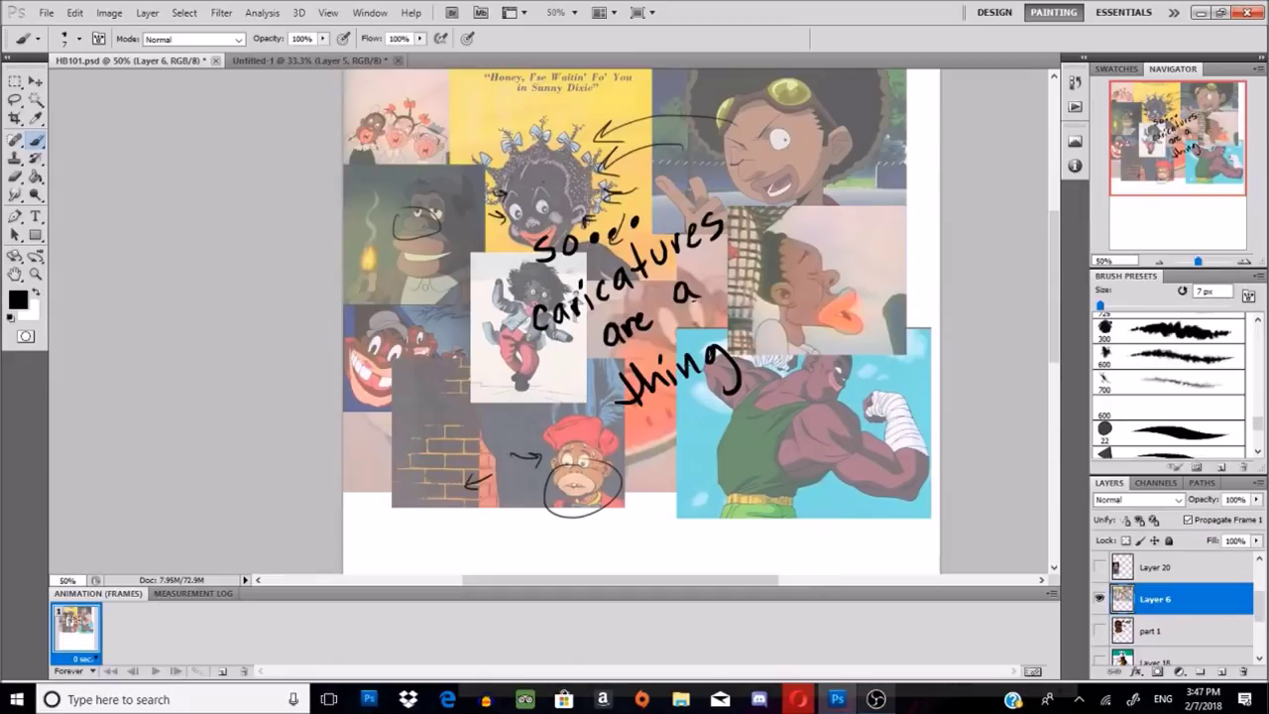
# Step: Show the Layer 20 portrait photo over the caricature collage for comparison
pyautogui.moveTo(1154, 168)
pyautogui.mouseDown()
pyautogui.moveTo(1165, 168)
pyautogui.moveTo(1140, 170)
pyautogui.mouseUp()
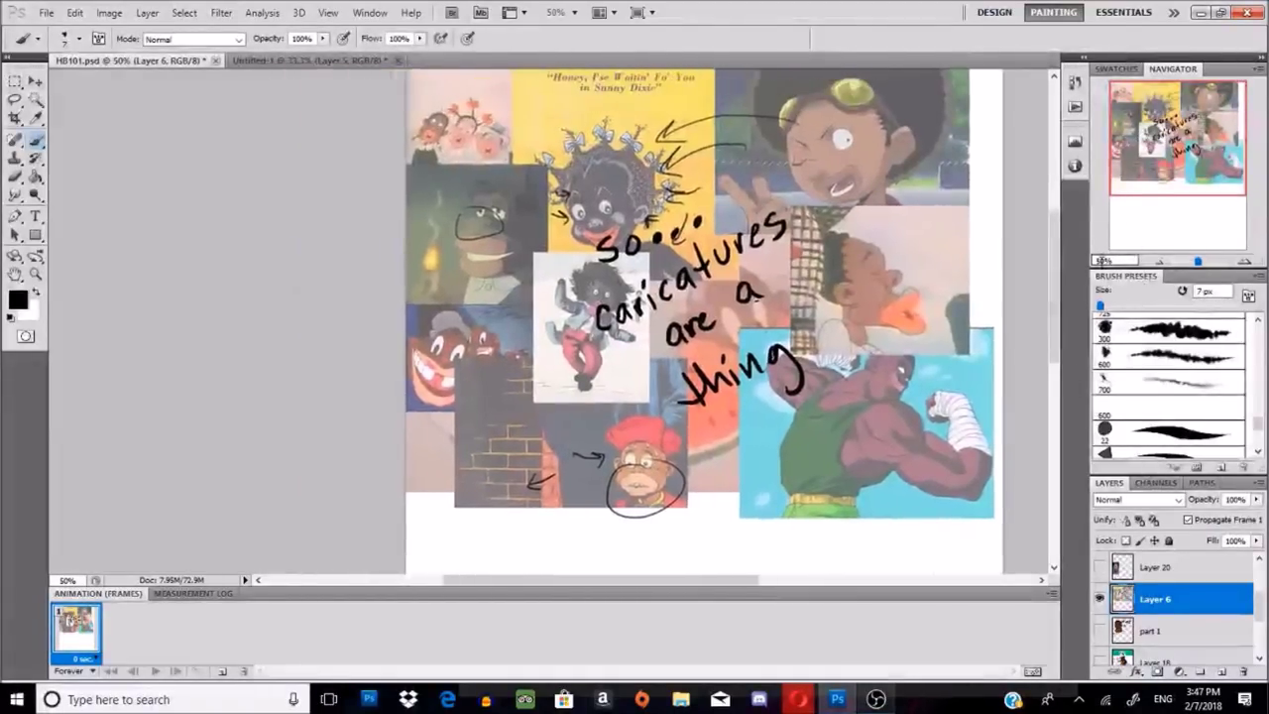
pyautogui.hscroll(3, 634, 317)
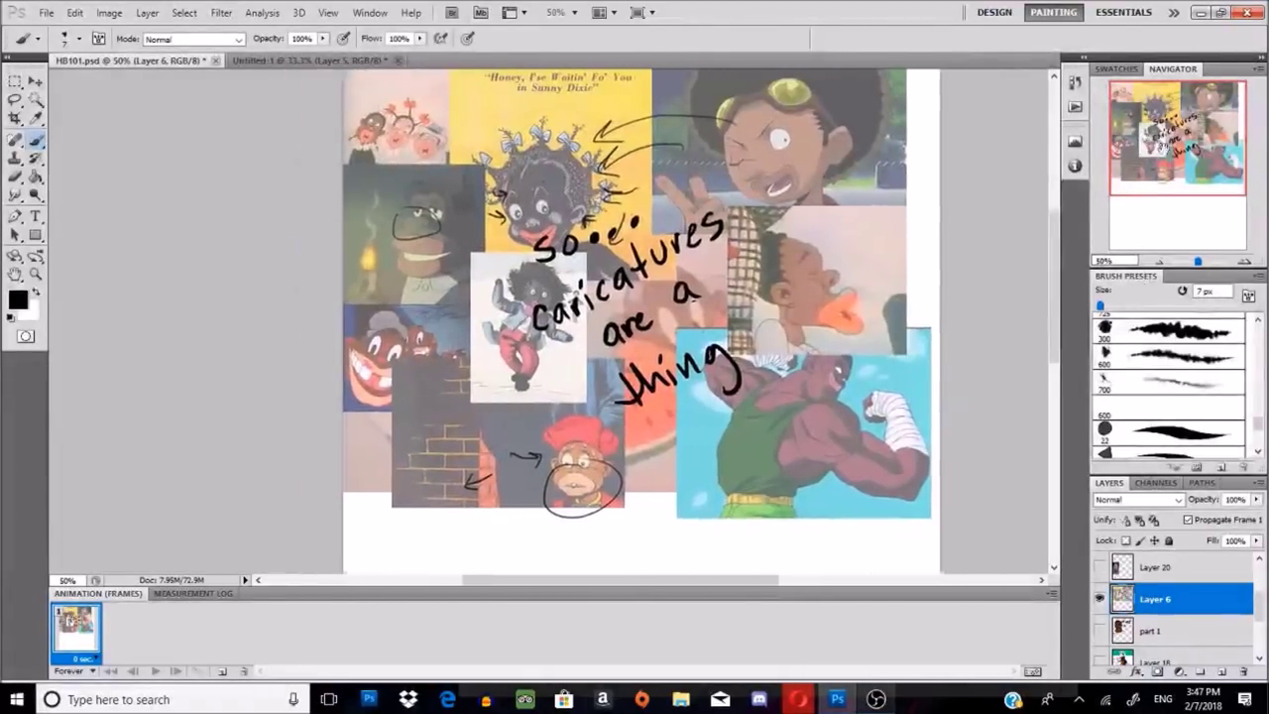
pyautogui.click(1106, 320)
pyautogui.click(1099, 566)
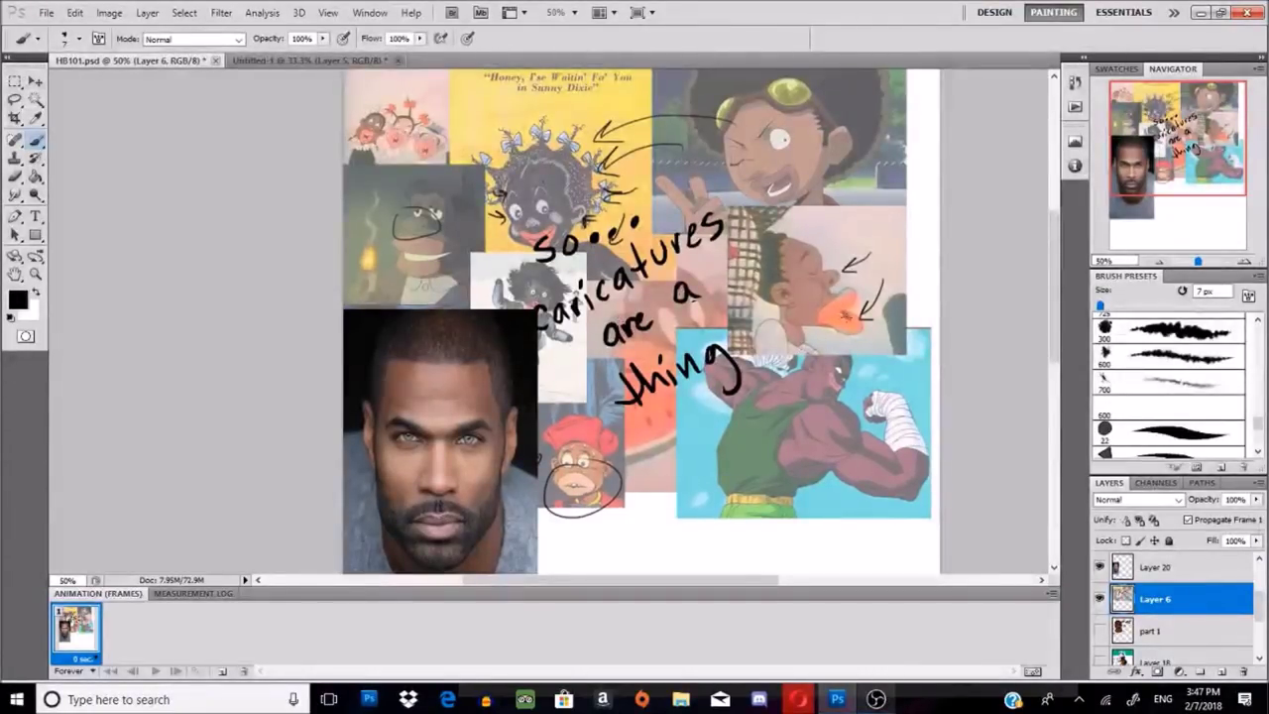
pyautogui.moveTo(1177, 148); pyautogui.dragTo(1164, 170)
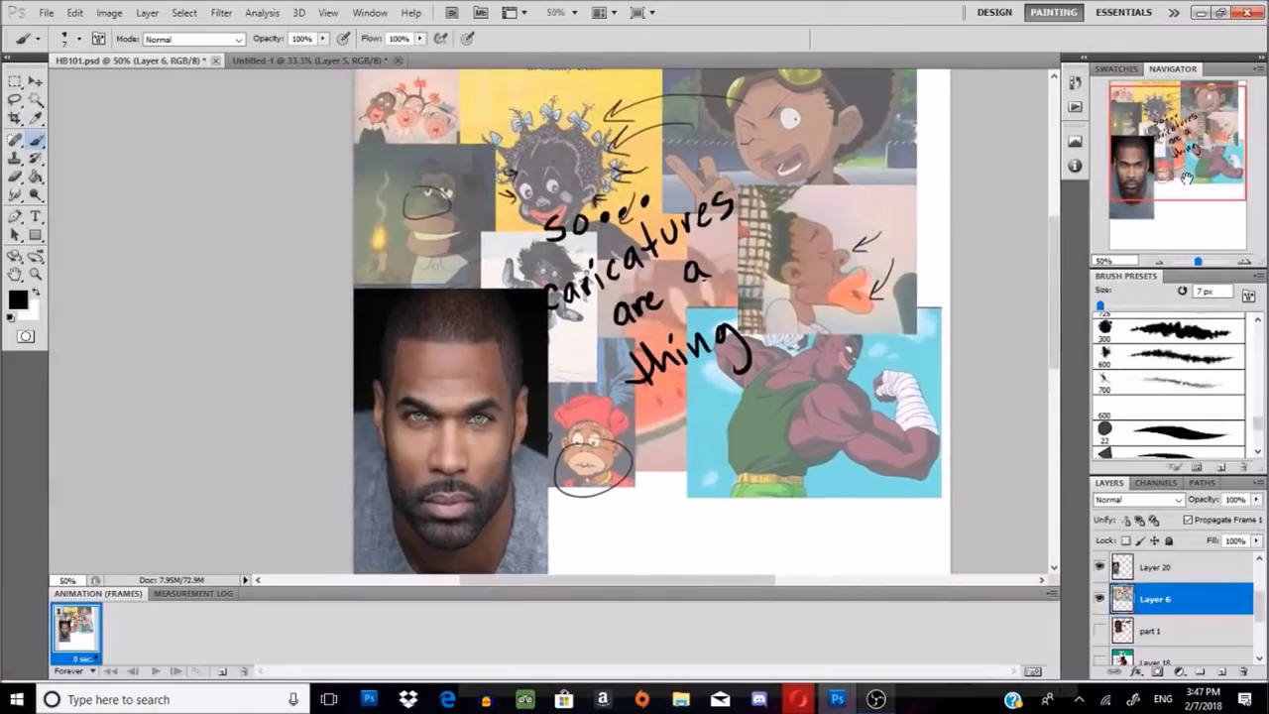
# Step: Hide Layer 6 and Layer 20, then show Layer 8 with the two sketched portraits and make it active
pyautogui.click(1099, 599)
pyautogui.click(1099, 567)
pyautogui.moveTo(1259, 605); pyautogui.dragTo(1257, 587)
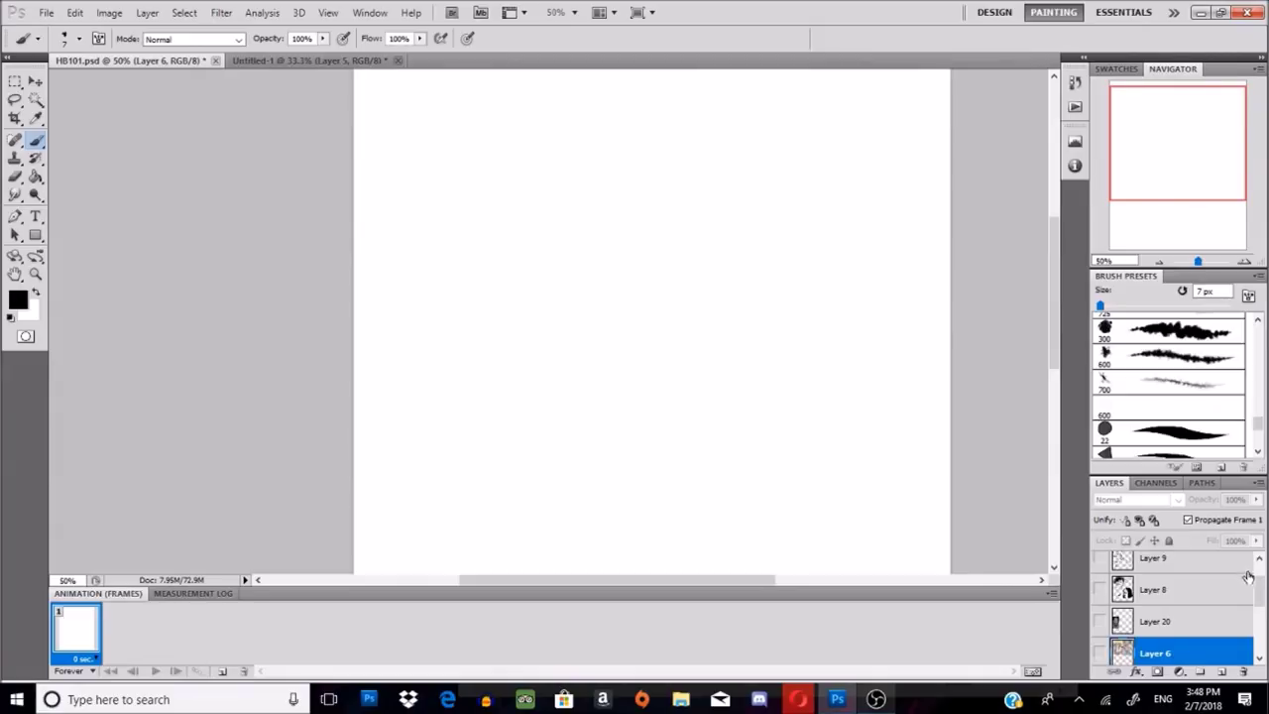
pyautogui.click(1100, 590)
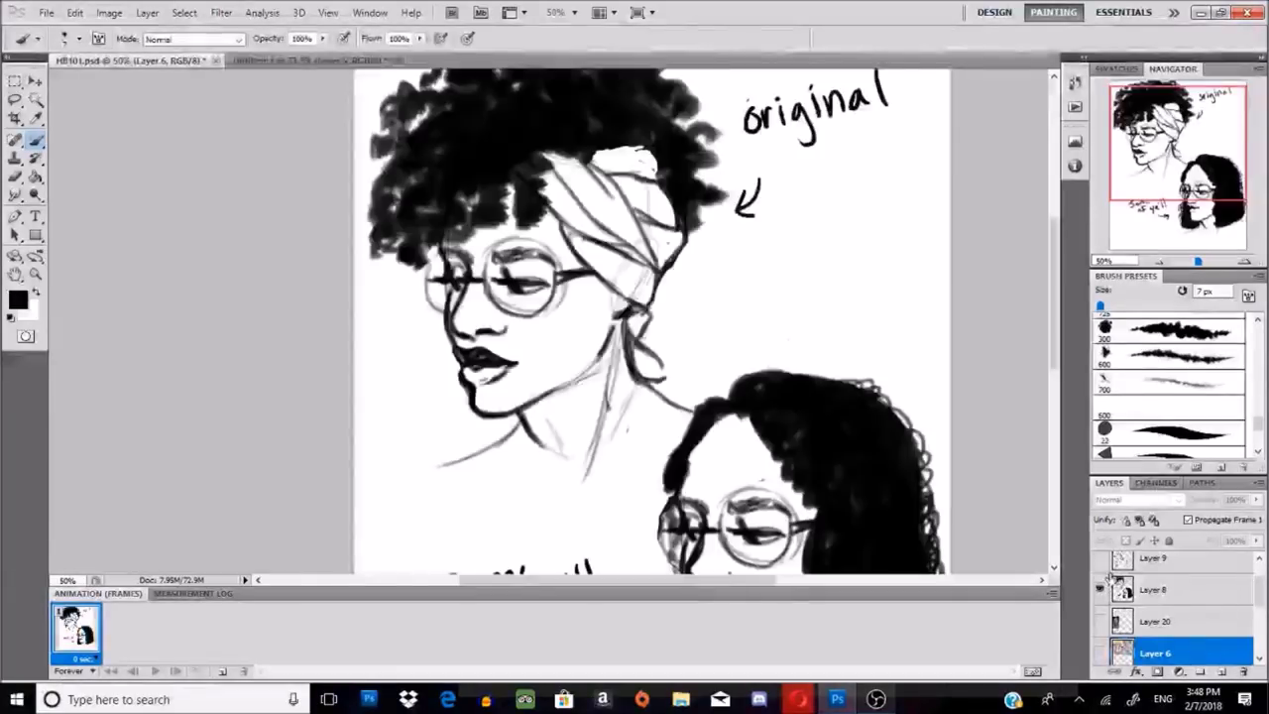
pyautogui.moveTo(1190, 166); pyautogui.dragTo(1203, 146)
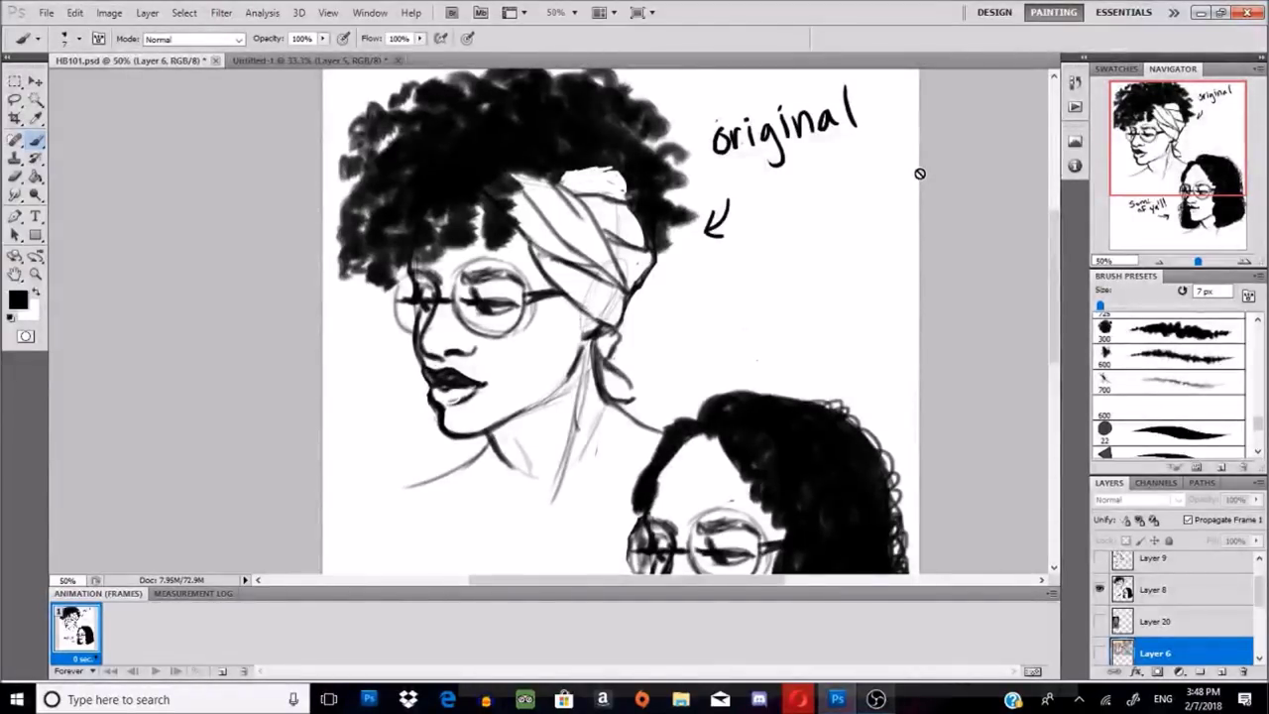
pyautogui.click(1159, 592)
# Step: Draw two small arrows pointing at the nose and lips of the portrait labelled "original"
pyautogui.moveTo(1174, 155); pyautogui.dragTo(1184, 140)
pyautogui.moveTo(1056, 256); pyautogui.dragTo(1055, 260)
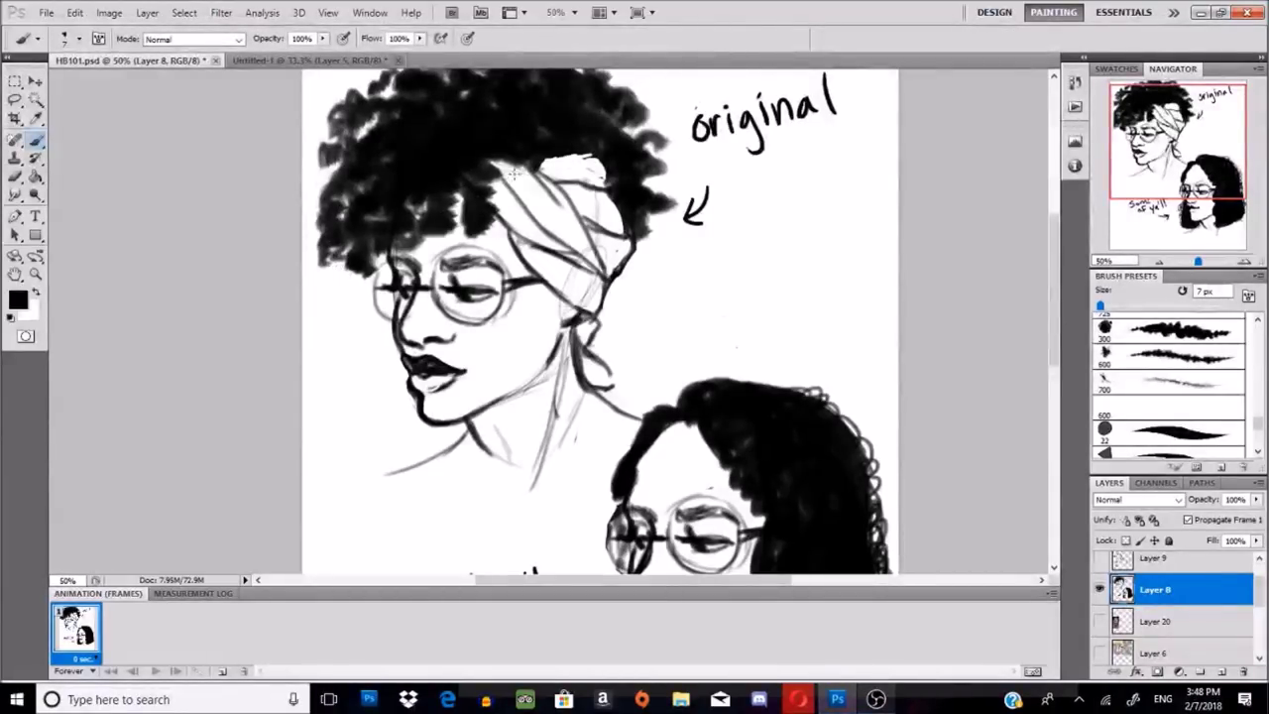
pyautogui.moveTo(349, 337); pyautogui.dragTo(376, 353)
pyautogui.moveTo(352, 406); pyautogui.dragTo(393, 397)
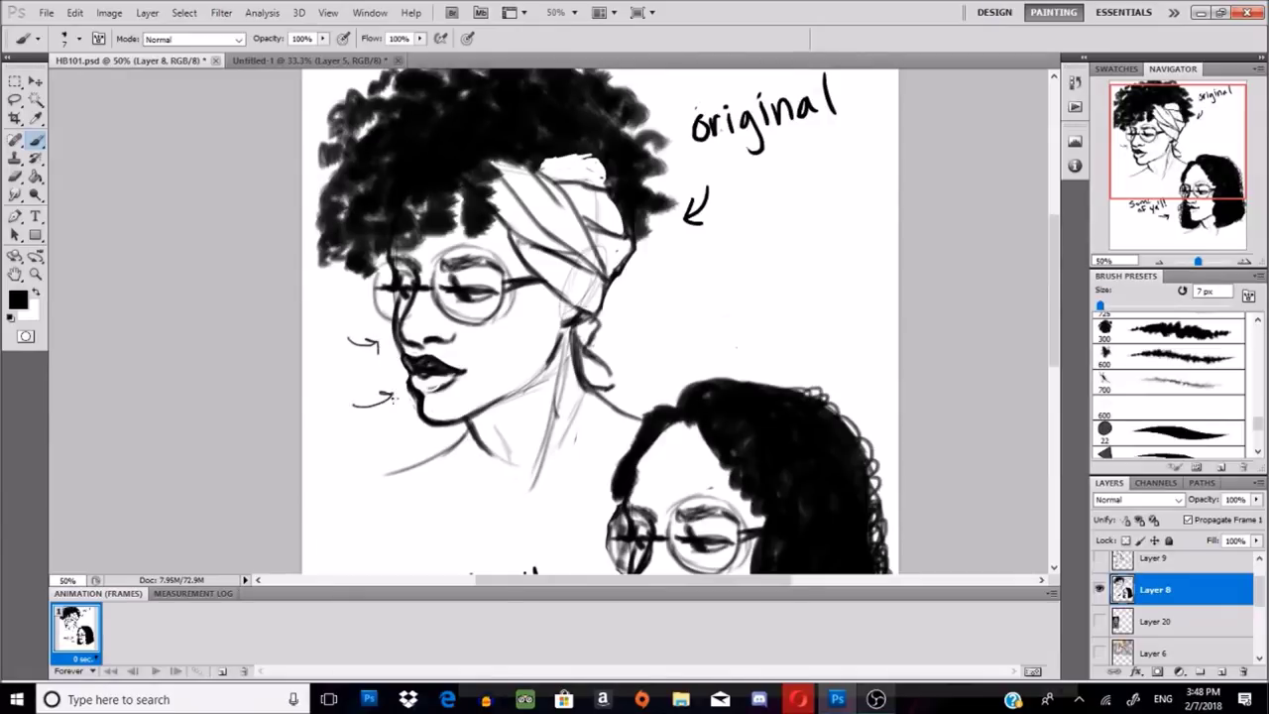
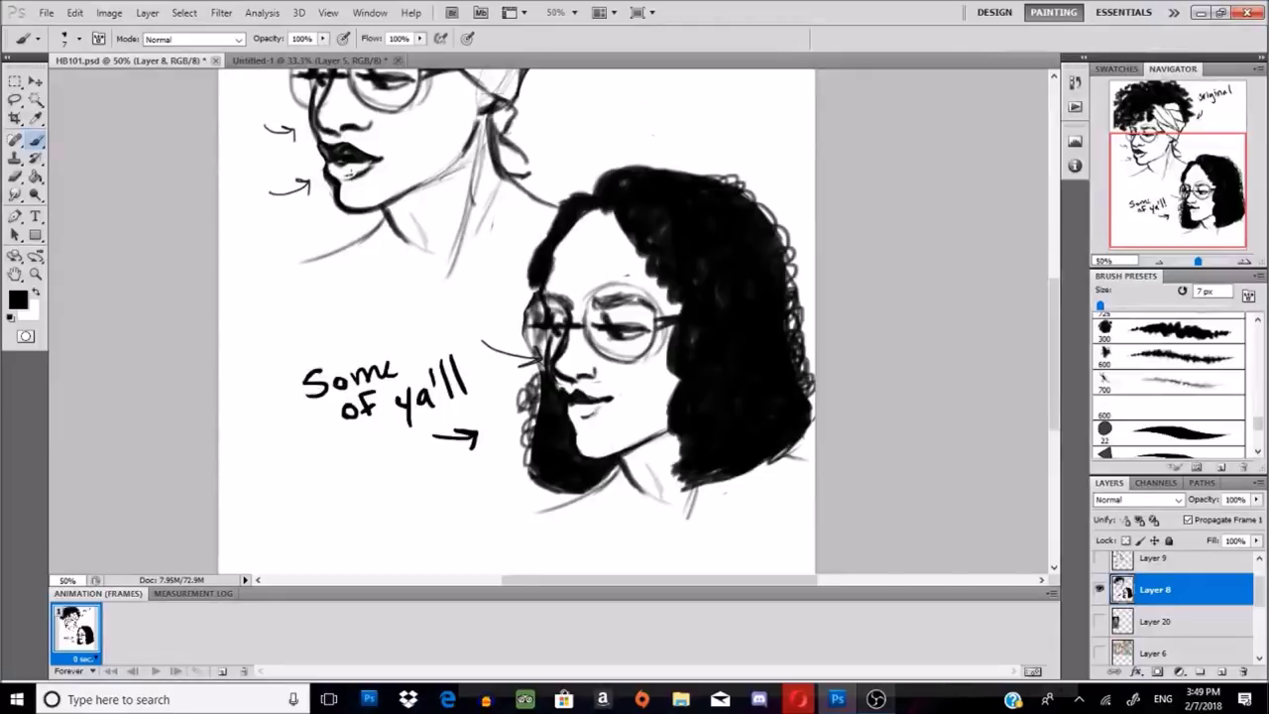
# Step: Draw a tight curl squiggle and a looser wavy line around the "Some of ya'll" label
pyautogui.moveTo(1176, 193); pyautogui.dragTo(1177, 142)
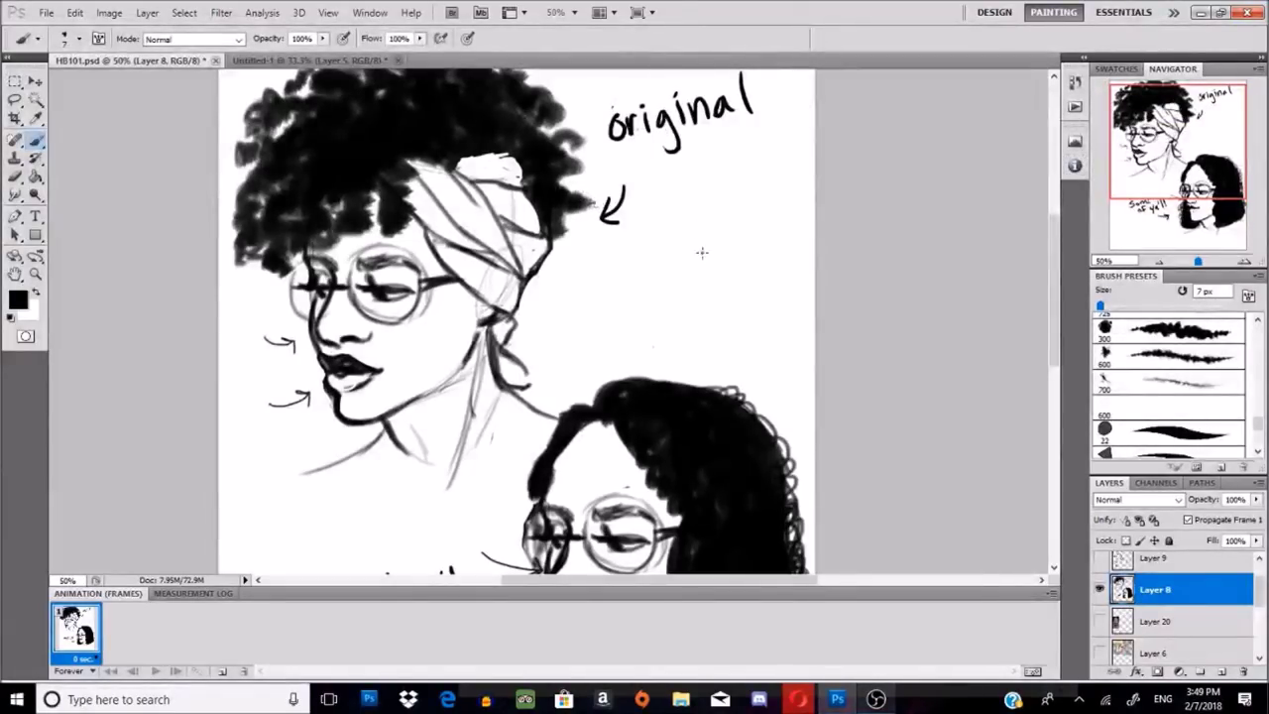
pyautogui.moveTo(1180, 139); pyautogui.dragTo(1141, 190)
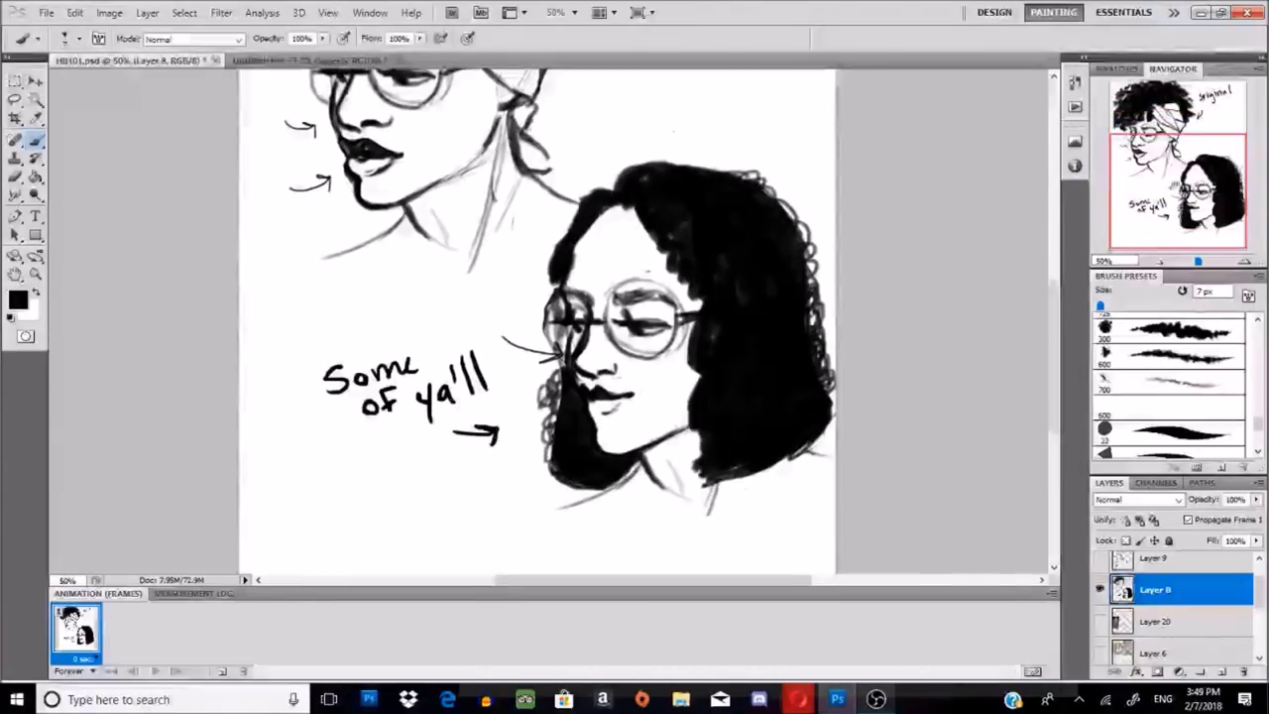
pyautogui.moveTo(302, 299)
pyautogui.mouseDown()
pyautogui.moveTo(316, 317)
pyautogui.moveTo(309, 349)
pyautogui.mouseUp()
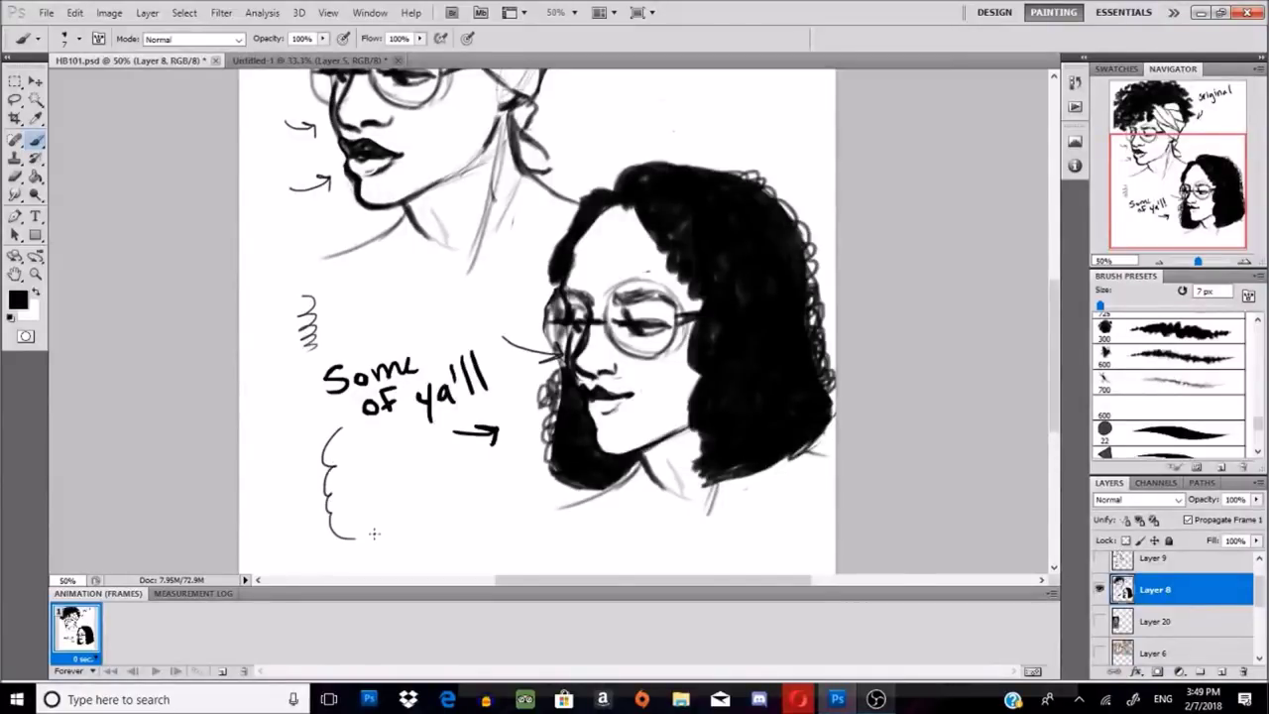
# Step: Set the foreground colour to the reddish brown 6f321d
pyautogui.moveTo(1198, 165); pyautogui.dragTo(1193, 126)
pyautogui.click(18, 299)
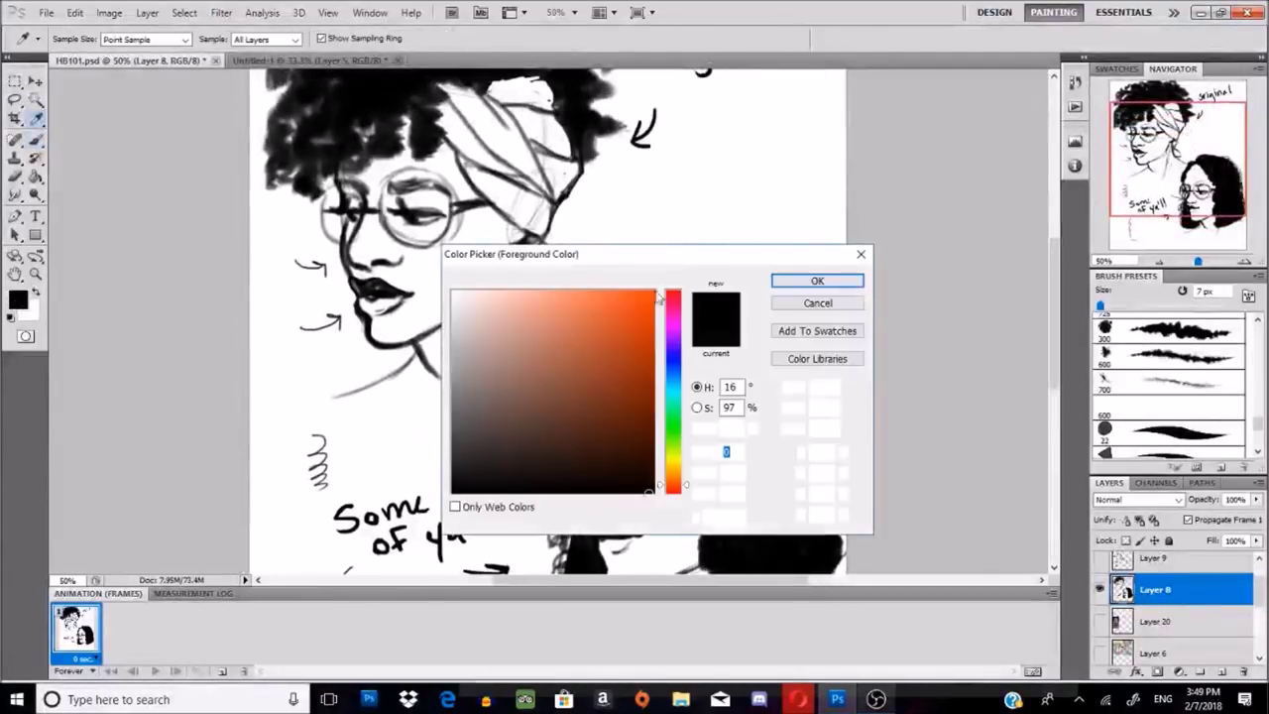
pyautogui.click(577, 332)
pyautogui.moveTo(577, 332); pyautogui.dragTo(601, 405)
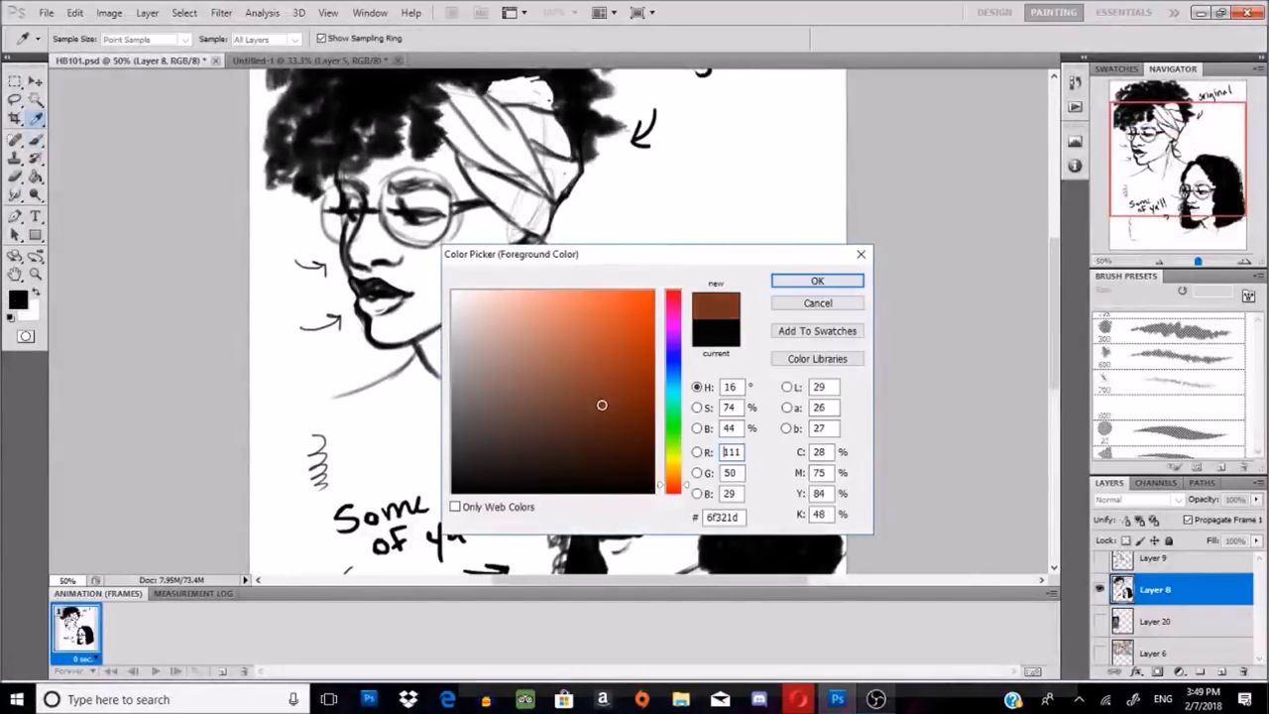
pyautogui.click(817, 280)
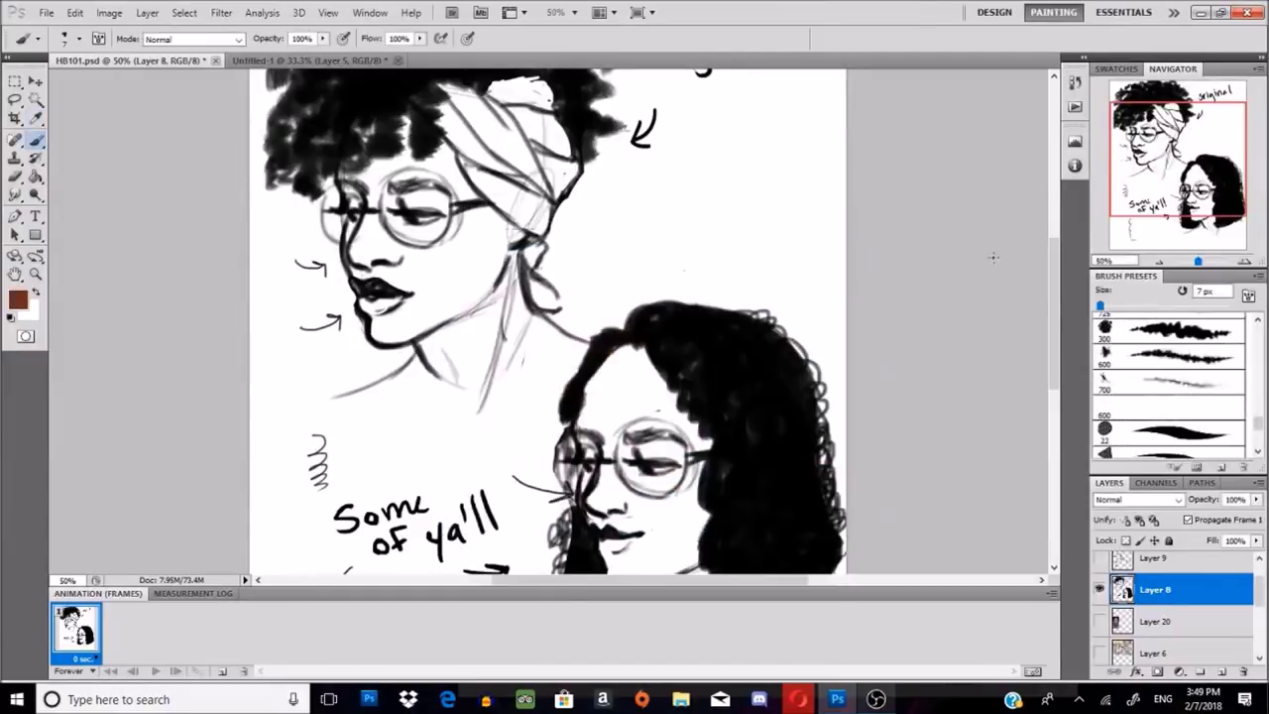
# Step: Choose the 371 px brush preset and reduce its size to 74 px
pyautogui.click(1195, 433)
pyautogui.moveTo(1256, 423); pyautogui.dragTo(1259, 412)
pyautogui.click(1190, 426)
pyautogui.moveTo(583, 175)
pyautogui.mouseDown()
pyautogui.moveTo(614, 210)
pyautogui.moveTo(601, 182)
pyautogui.mouseUp()
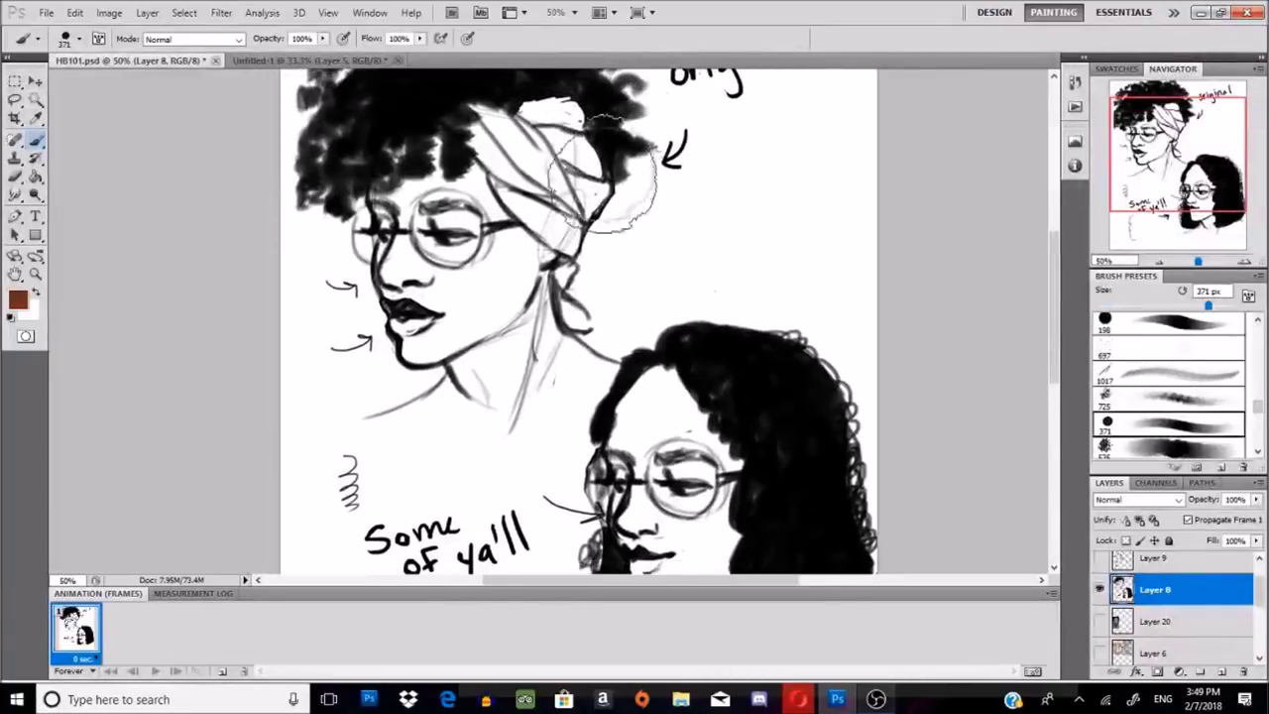
pyautogui.moveTo(1168, 305); pyautogui.dragTo(1146, 307)
# Step: Paint a solid brown oval patch on the cheek of the "original" portrait
pyautogui.moveTo(482, 293)
pyautogui.mouseDown()
pyautogui.moveTo(462, 287)
pyautogui.moveTo(491, 296)
pyautogui.mouseUp()
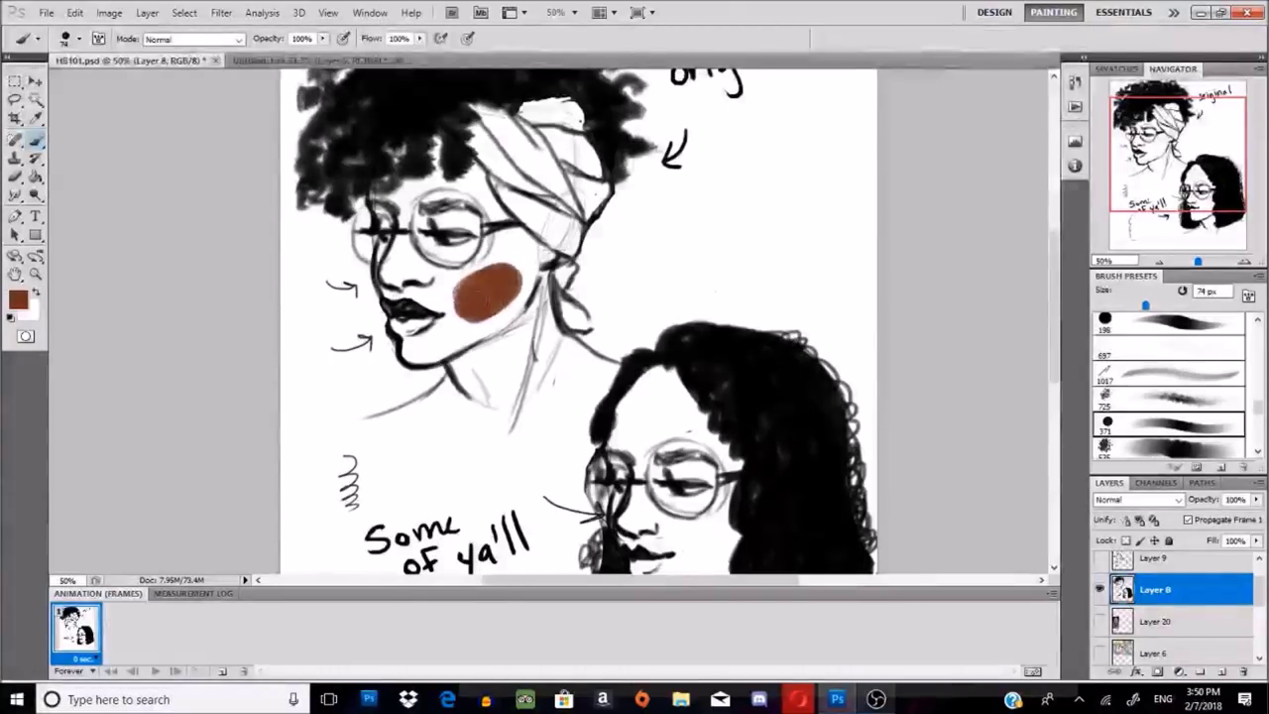
pyautogui.moveTo(1174, 171); pyautogui.dragTo(1167, 157)
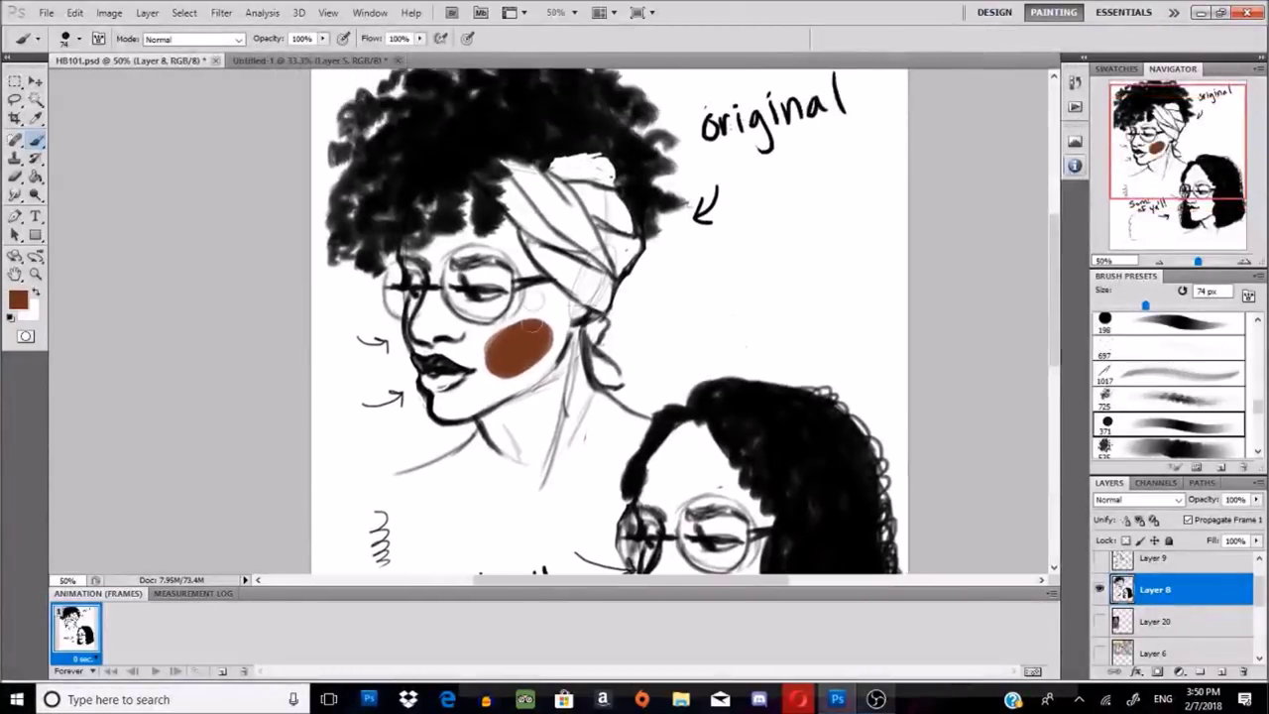
pyautogui.moveTo(1167, 165); pyautogui.dragTo(1168, 189)
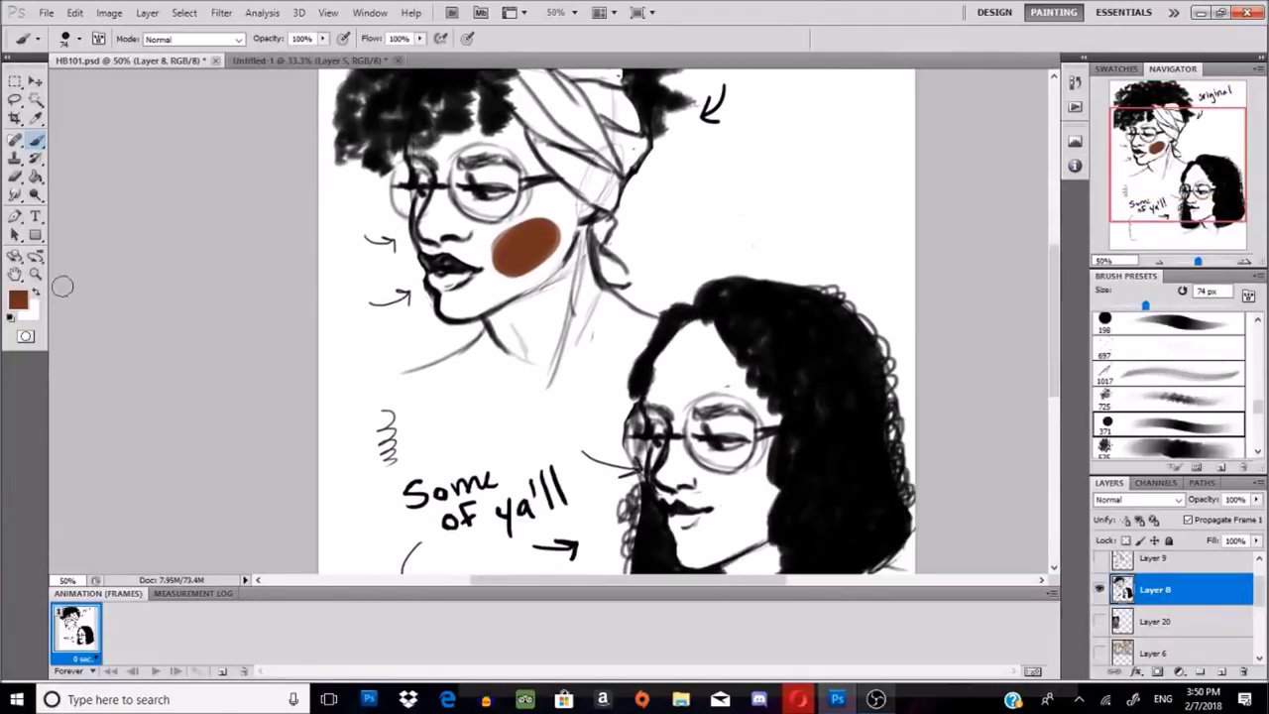
# Step: Set the foreground colour to a light orange and paint an oval patch on the cheek of the long-haired portrait
pyautogui.click(22, 300)
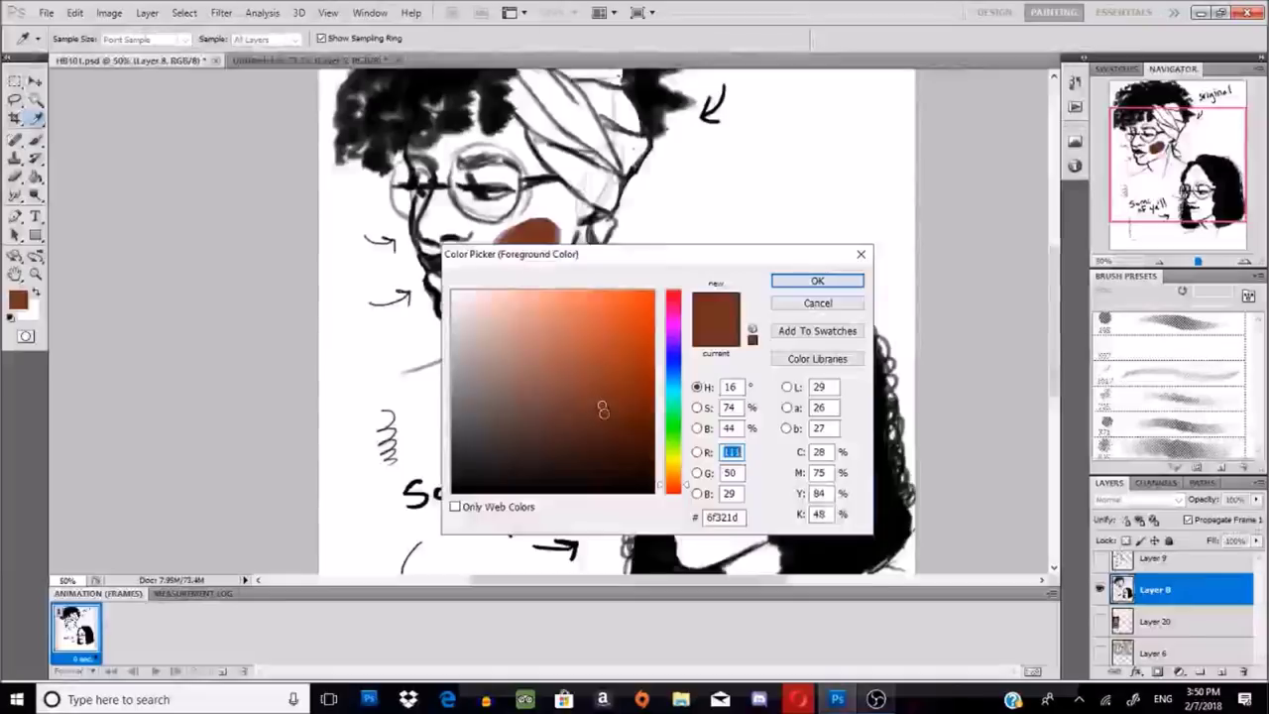
pyautogui.moveTo(600, 399)
pyautogui.mouseDown()
pyautogui.moveTo(598, 334)
pyautogui.moveTo(570, 310)
pyautogui.moveTo(588, 333)
pyautogui.mouseUp()
pyautogui.click(816, 280)
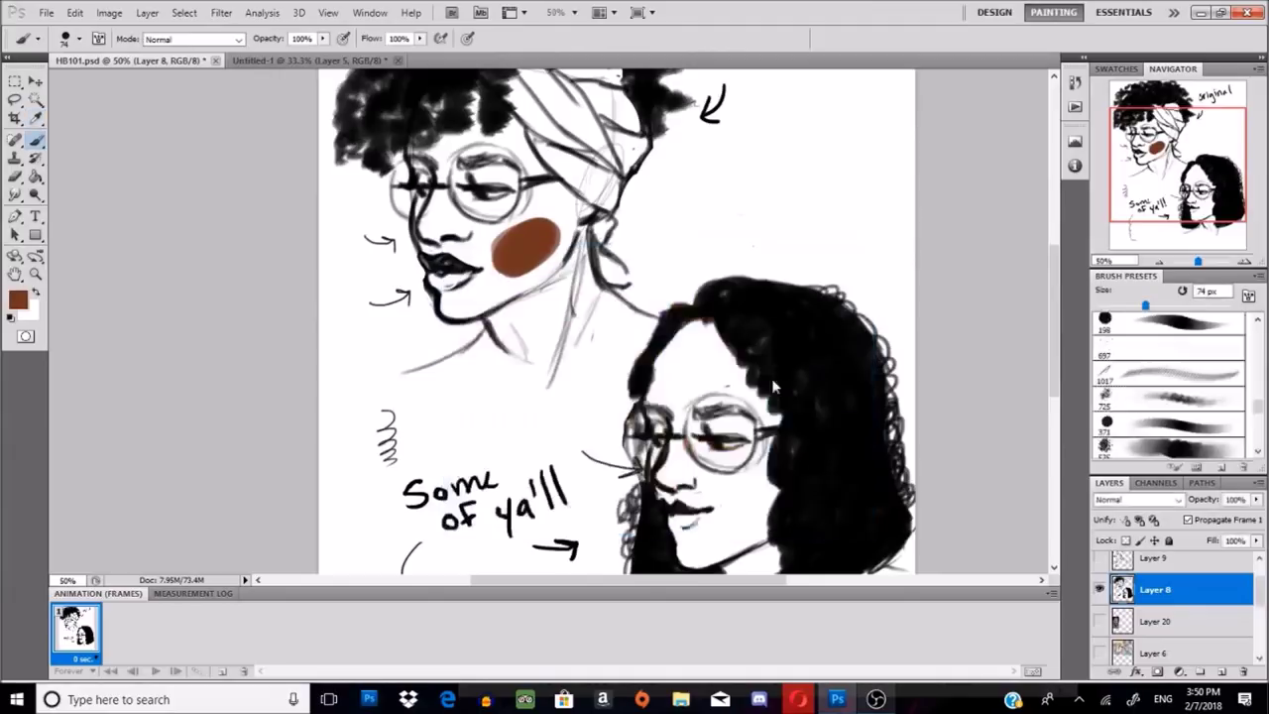
pyautogui.moveTo(741, 494)
pyautogui.mouseDown()
pyautogui.moveTo(729, 507)
pyautogui.moveTo(759, 491)
pyautogui.moveTo(730, 512)
pyautogui.moveTo(739, 506)
pyautogui.mouseUp()
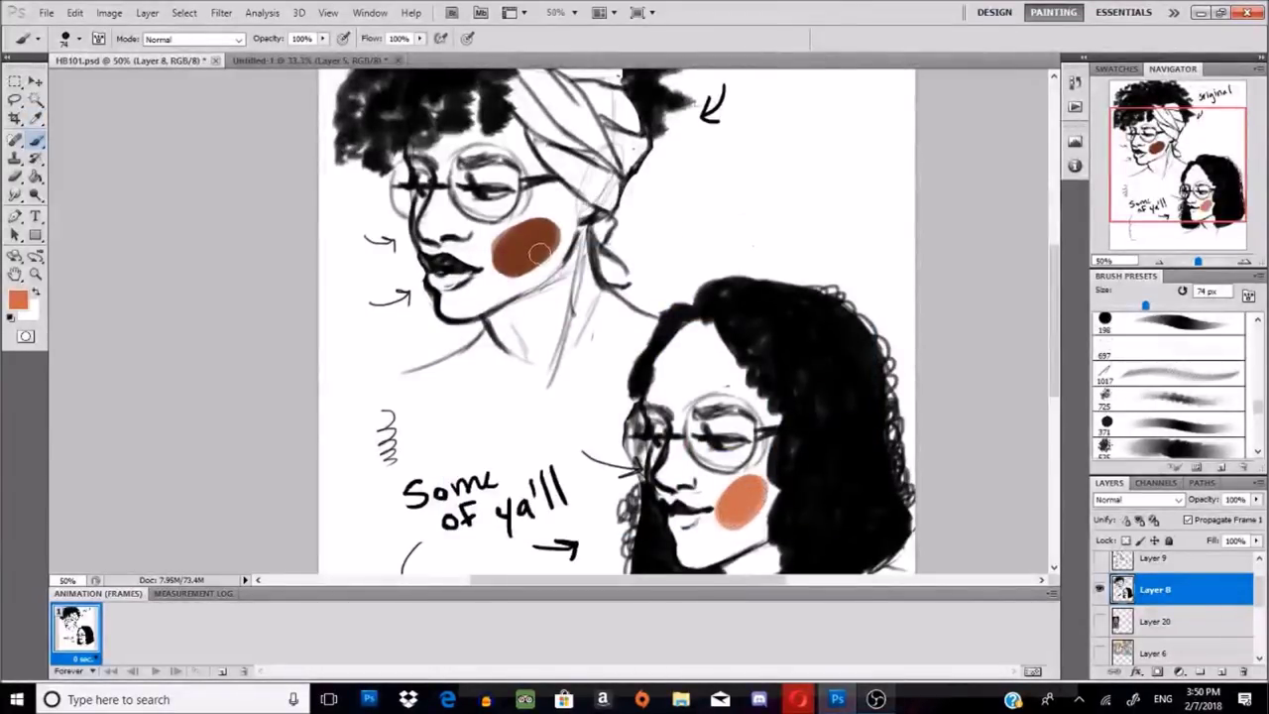
pyautogui.moveTo(1161, 180)
pyautogui.mouseDown()
pyautogui.moveTo(1160, 197)
pyautogui.moveTo(1158, 184)
pyautogui.mouseUp()
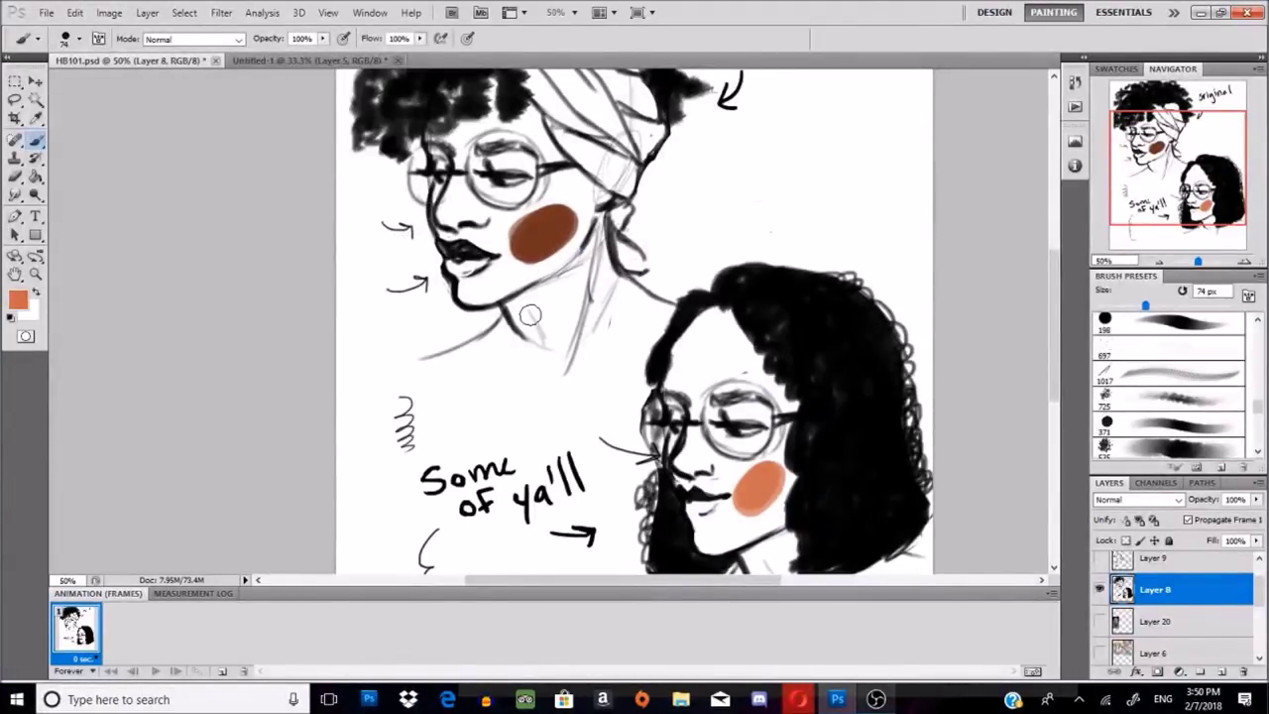
# Step: Remove the brown and orange cheek patches from the two portraits
pyautogui.moveTo(527, 243)
pyautogui.mouseDown()
pyautogui.moveTo(560, 223)
pyautogui.moveTo(548, 240)
pyautogui.moveTo(573, 223)
pyautogui.moveTo(570, 236)
pyautogui.mouseUp()
pyautogui.moveTo(754, 481)
pyautogui.mouseDown()
pyautogui.moveTo(744, 499)
pyautogui.moveTo(767, 467)
pyautogui.moveTo(734, 498)
pyautogui.moveTo(764, 467)
pyautogui.moveTo(776, 508)
pyautogui.mouseUp()
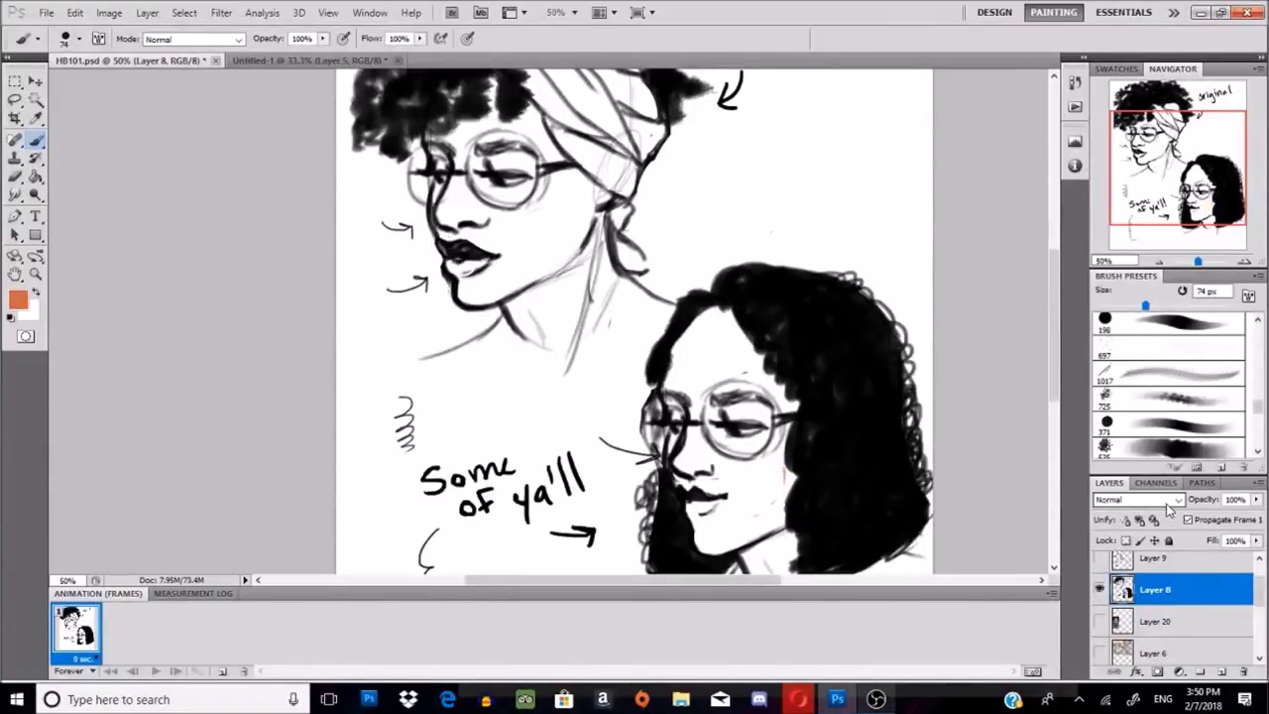
# Step: Hide Layer 8 and show Layer 9 with the nose examples
pyautogui.click(1099, 592)
pyautogui.scroll(2, 1259, 585)
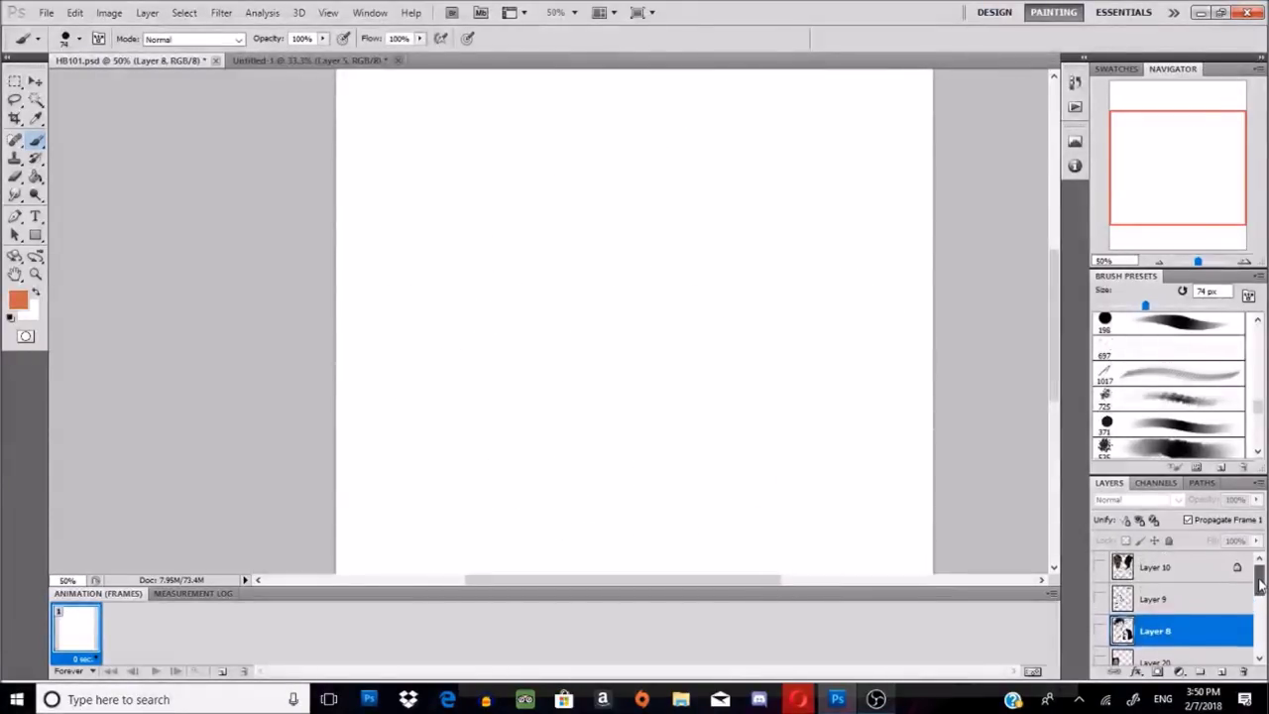
pyautogui.click(1099, 599)
pyautogui.moveTo(1203, 181); pyautogui.dragTo(1192, 165)
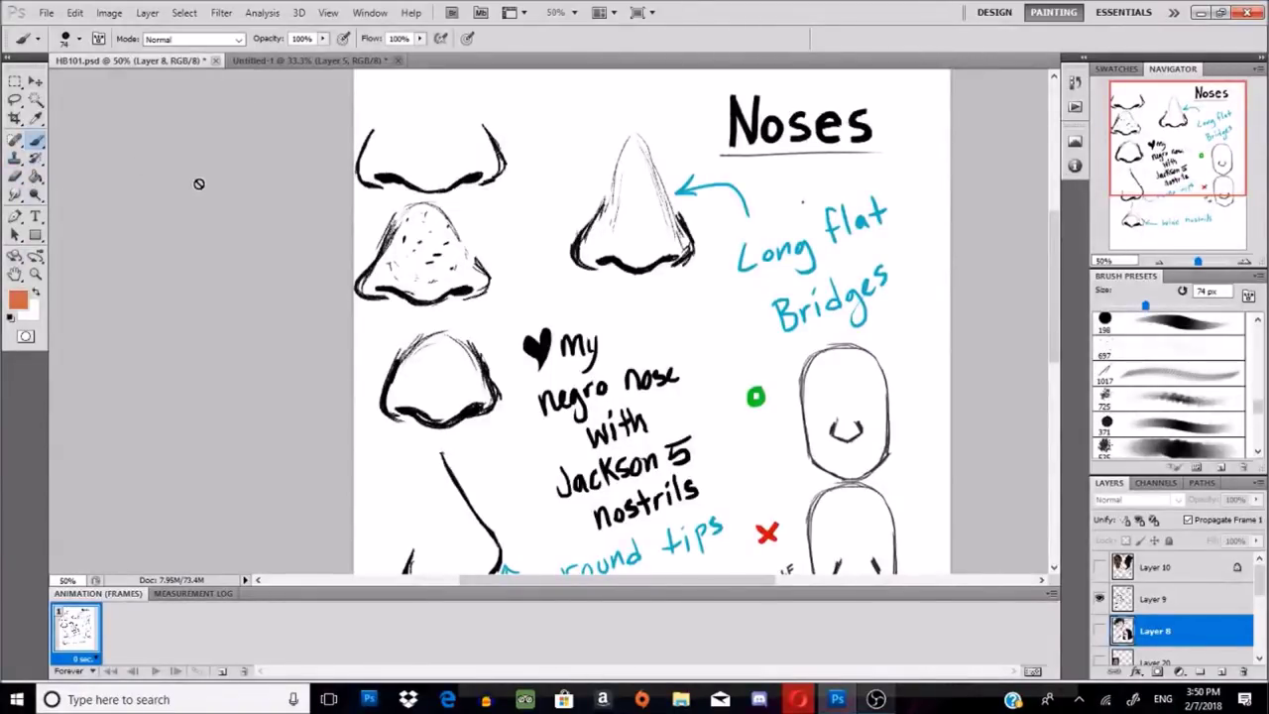
# Step: On Layer 9, reduce the brush to 14 px and draw orange arrows pointing at the long nose's bridge and nostril
pyautogui.click(1154, 599)
pyautogui.press('[')
pyautogui.press('[')
pyautogui.press('[')
pyautogui.press('[')
pyautogui.press('[')
pyautogui.press('[')
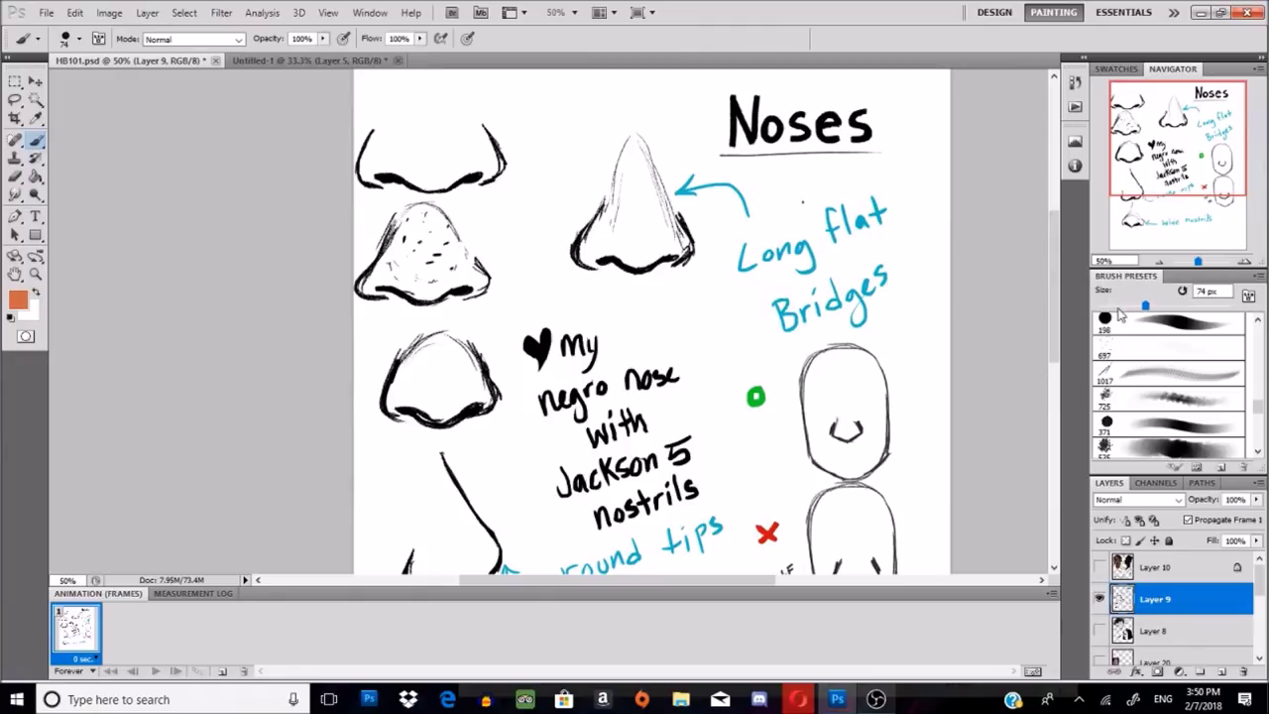
pyautogui.moveTo(569, 166)
pyautogui.mouseDown()
pyautogui.moveTo(602, 187)
pyautogui.moveTo(588, 187)
pyautogui.moveTo(606, 184)
pyautogui.mouseUp()
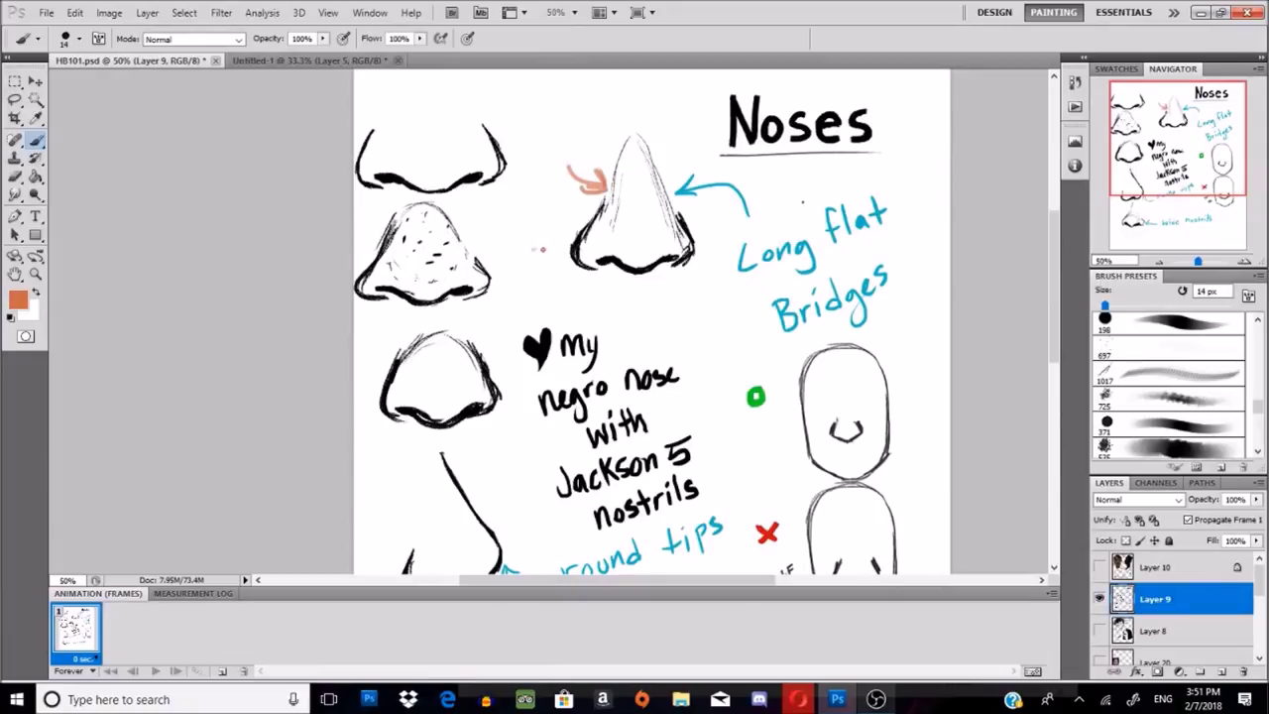
# Step: Examine the nose sheet's round tip, wide nostril and flat bridge examples and the two face comparisons
pyautogui.moveTo(500, 524); pyautogui.dragTo(493, 384)
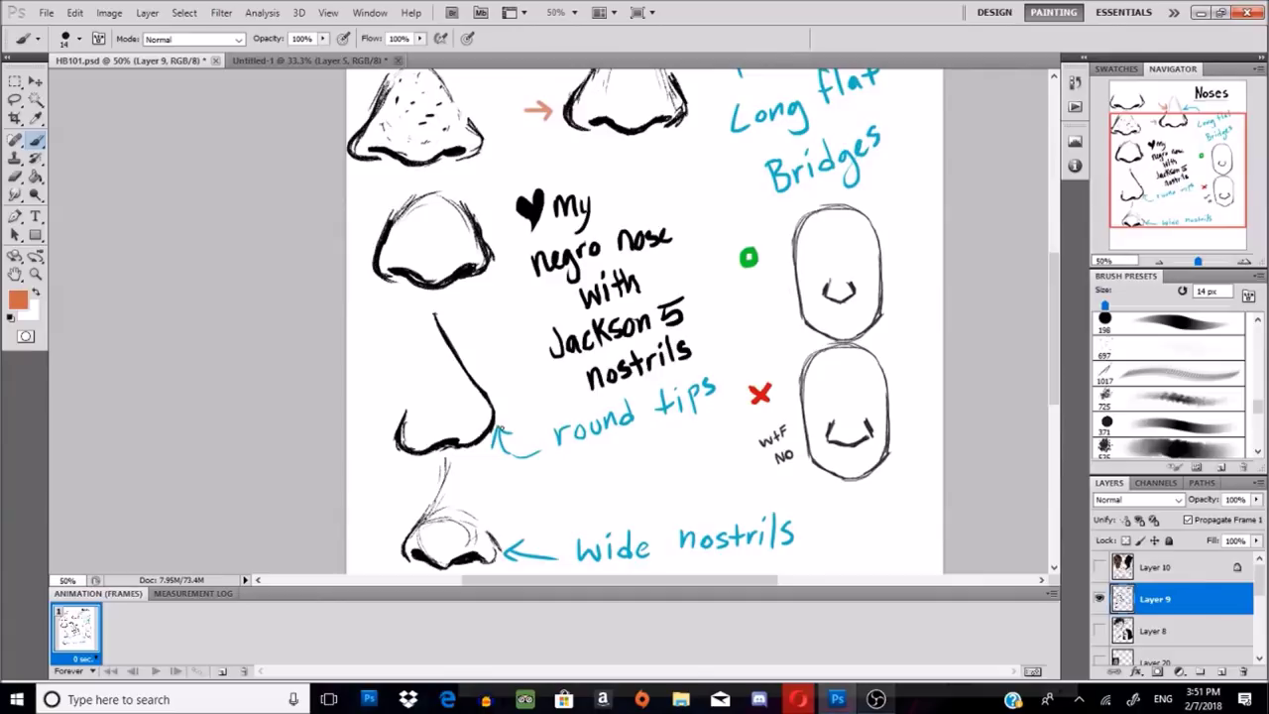
pyautogui.scroll(4, 645, 318)
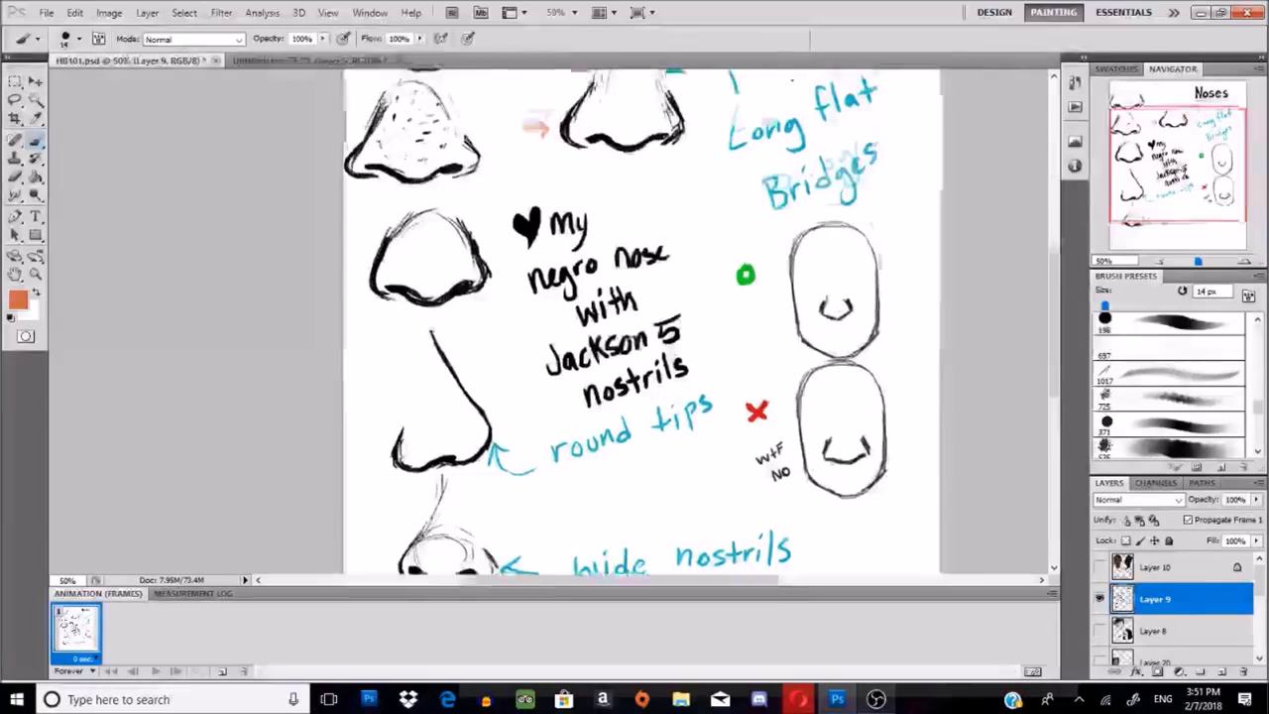
pyautogui.scroll(-3, 644, 318)
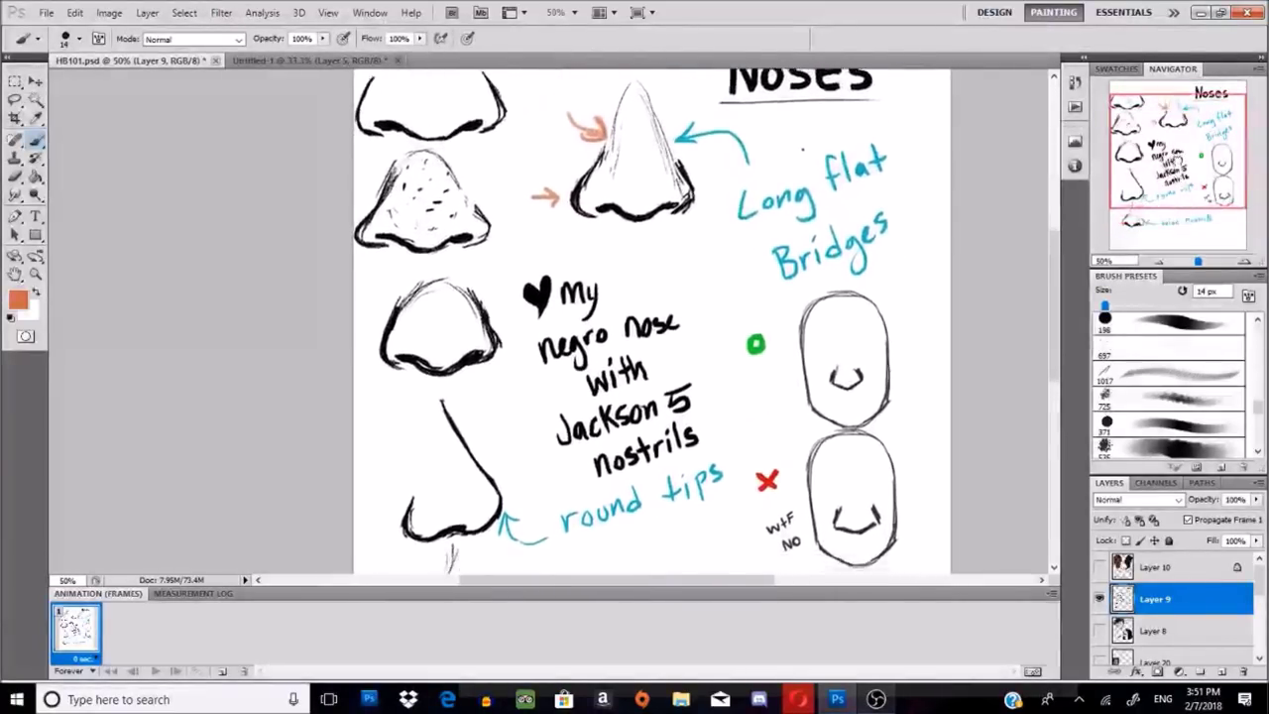
pyautogui.scroll(-1, 644, 317)
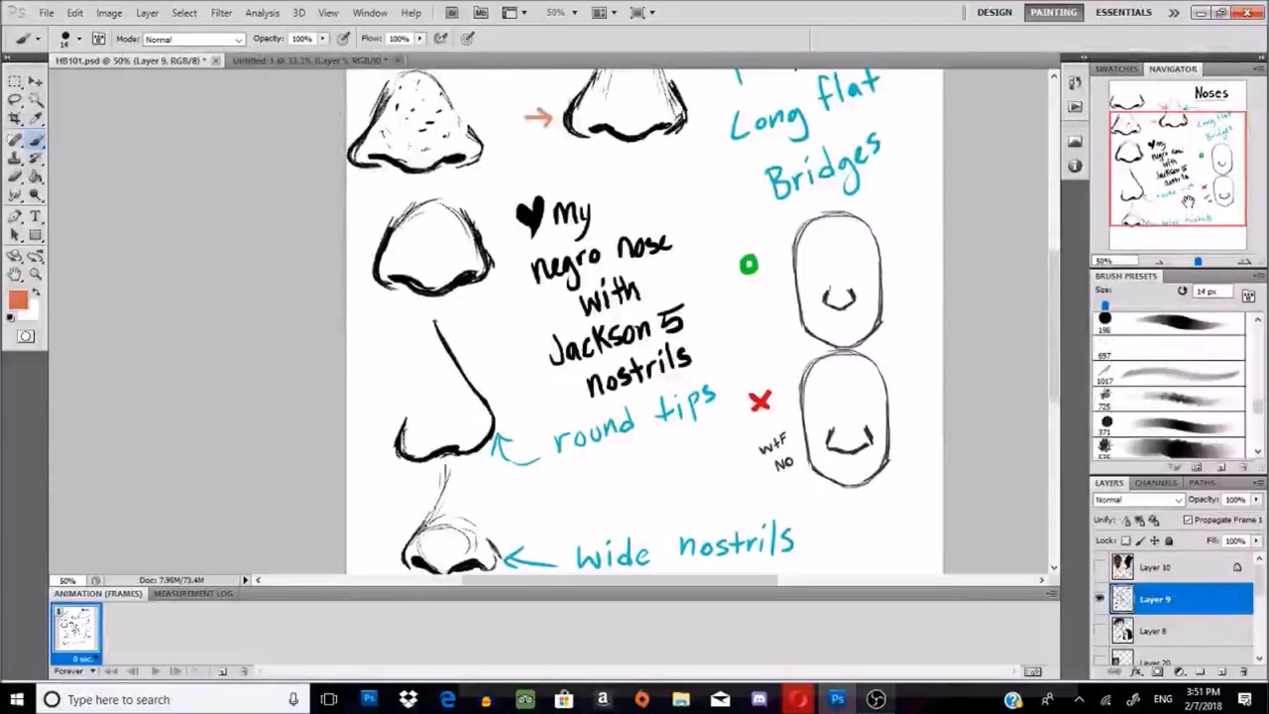
pyautogui.moveTo(1191, 177); pyautogui.dragTo(1186, 141)
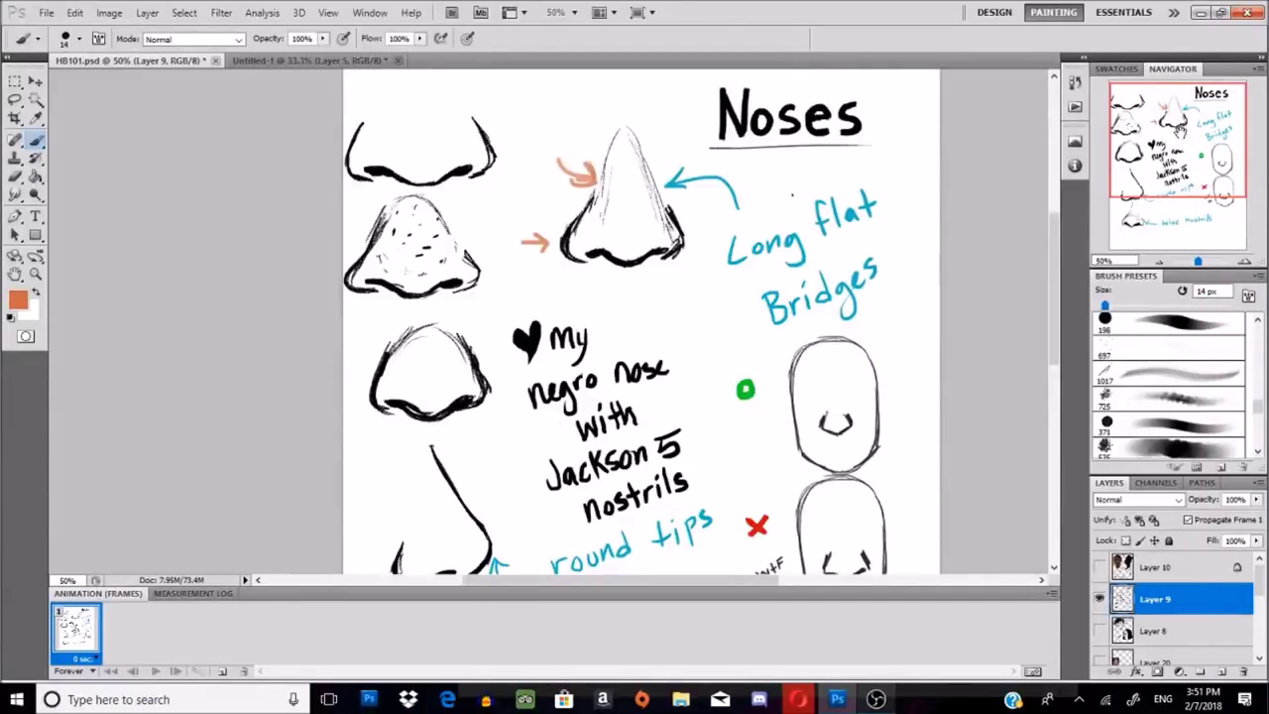
pyautogui.moveTo(1188, 162)
pyautogui.mouseDown()
pyautogui.moveTo(1195, 191)
pyautogui.moveTo(1198, 165)
pyautogui.mouseUp()
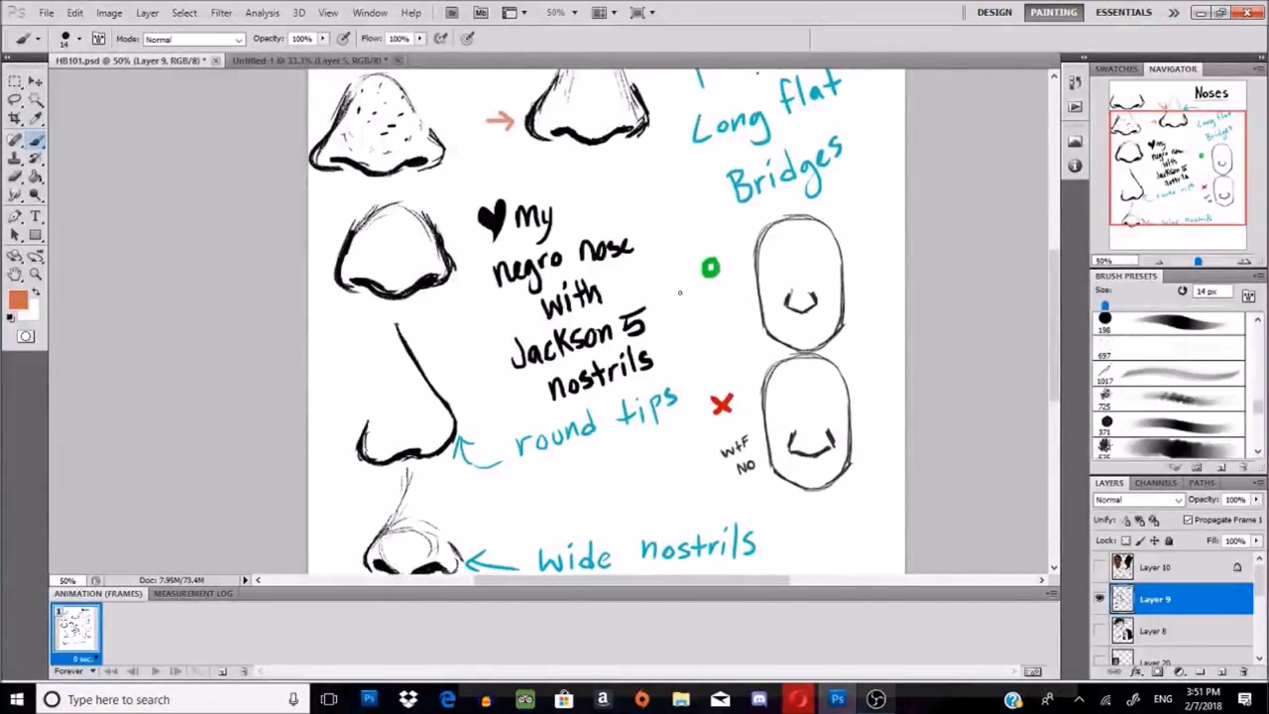
pyautogui.moveTo(1182, 179); pyautogui.dragTo(1188, 185)
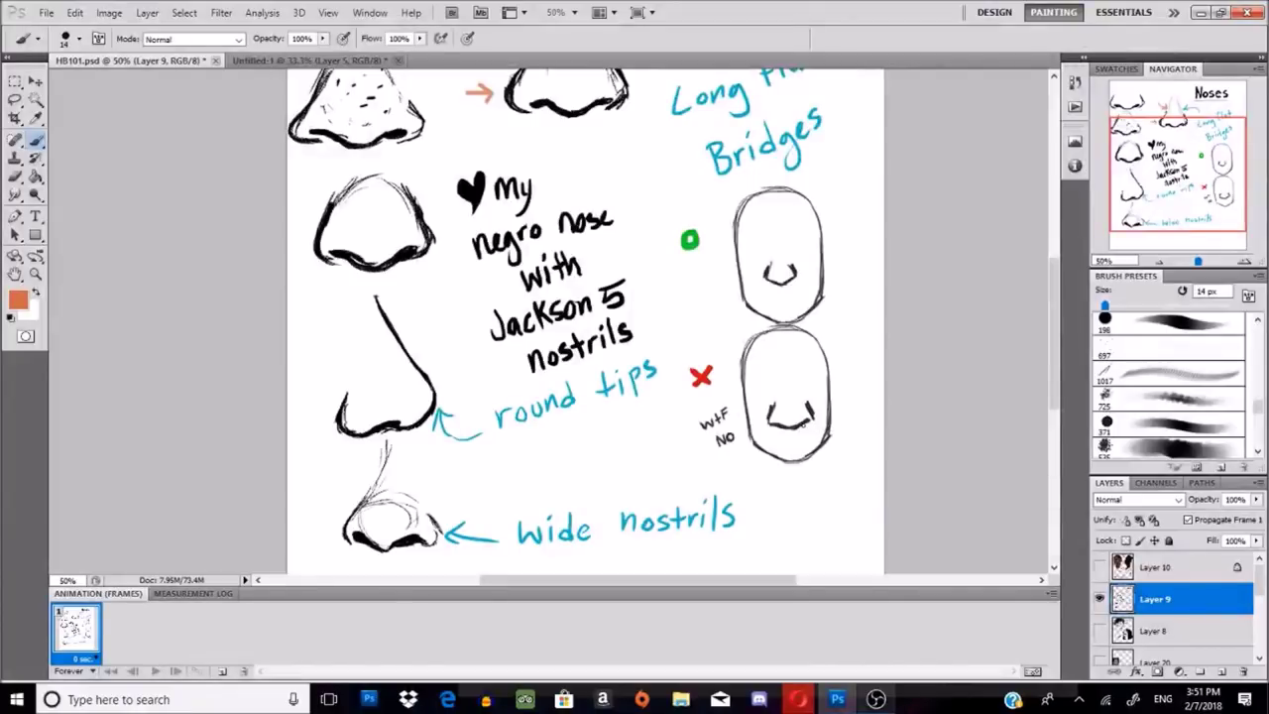
# Step: Choose the Kyle's Drawing Box Glide Sketch brush preset and draw a small orange arrow pointing at the face marked with the red cross
pyautogui.click(40, 40)
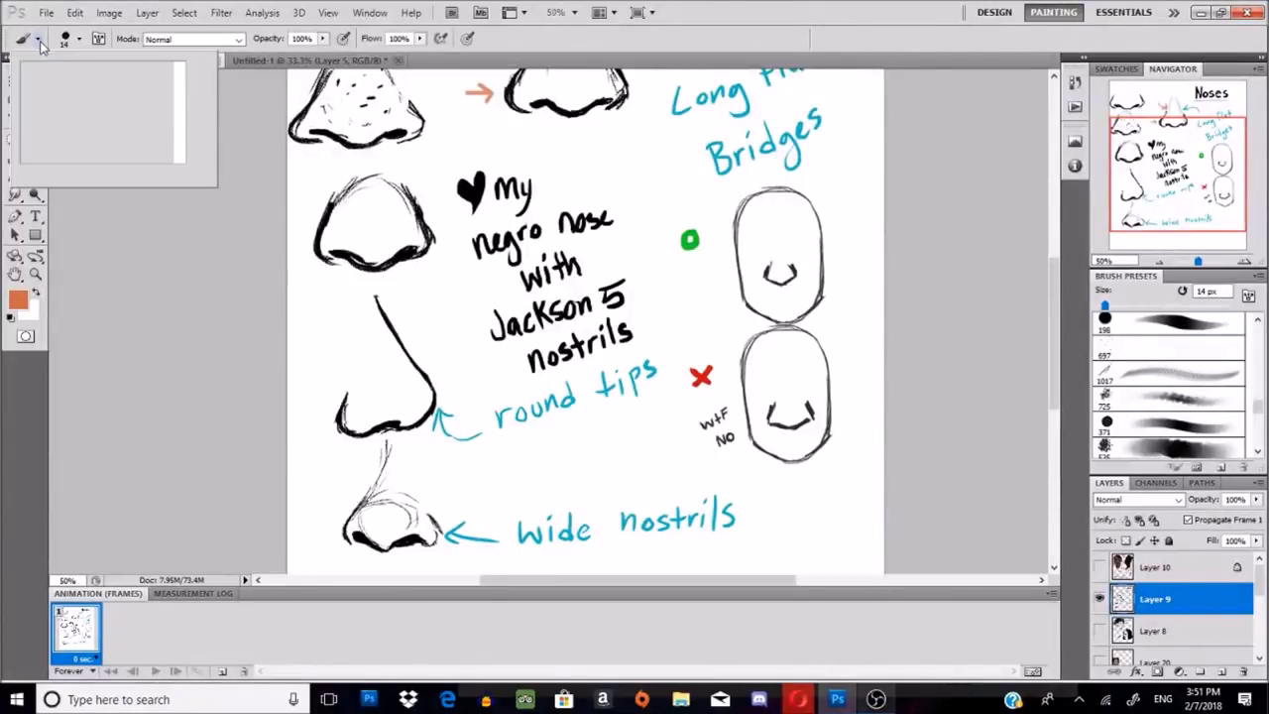
pyautogui.click(130, 98)
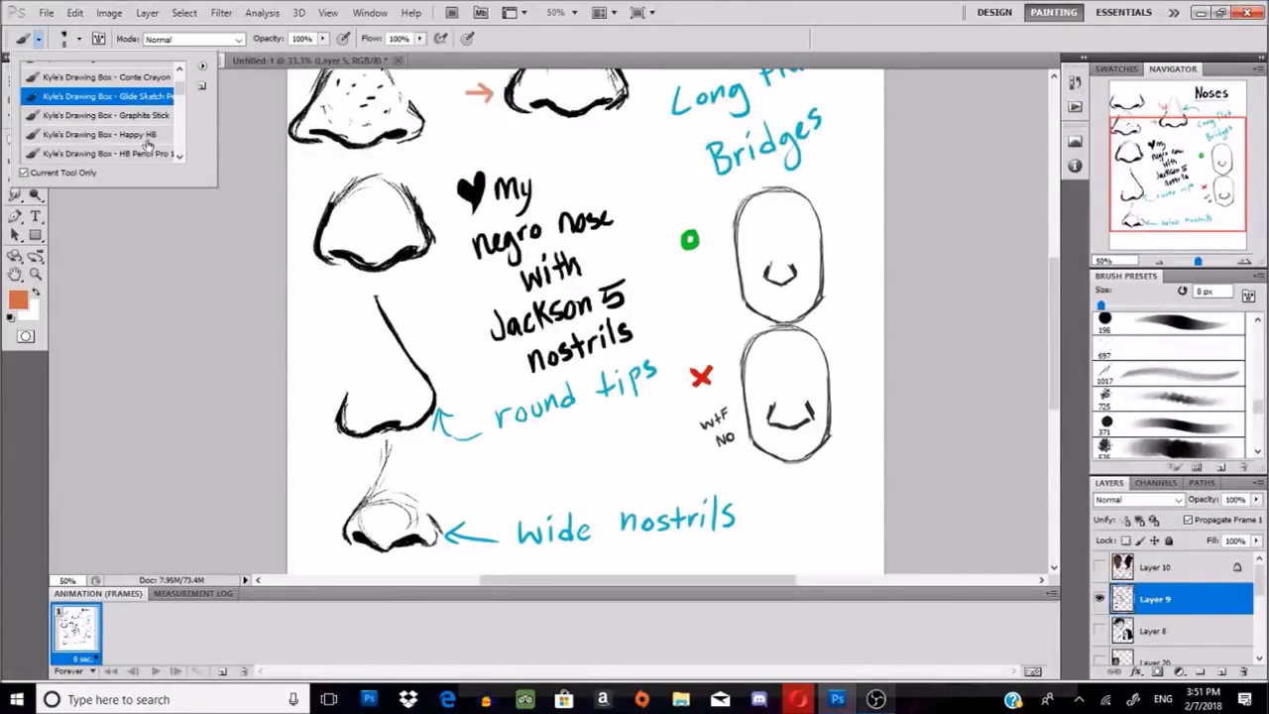
pyautogui.click(139, 270)
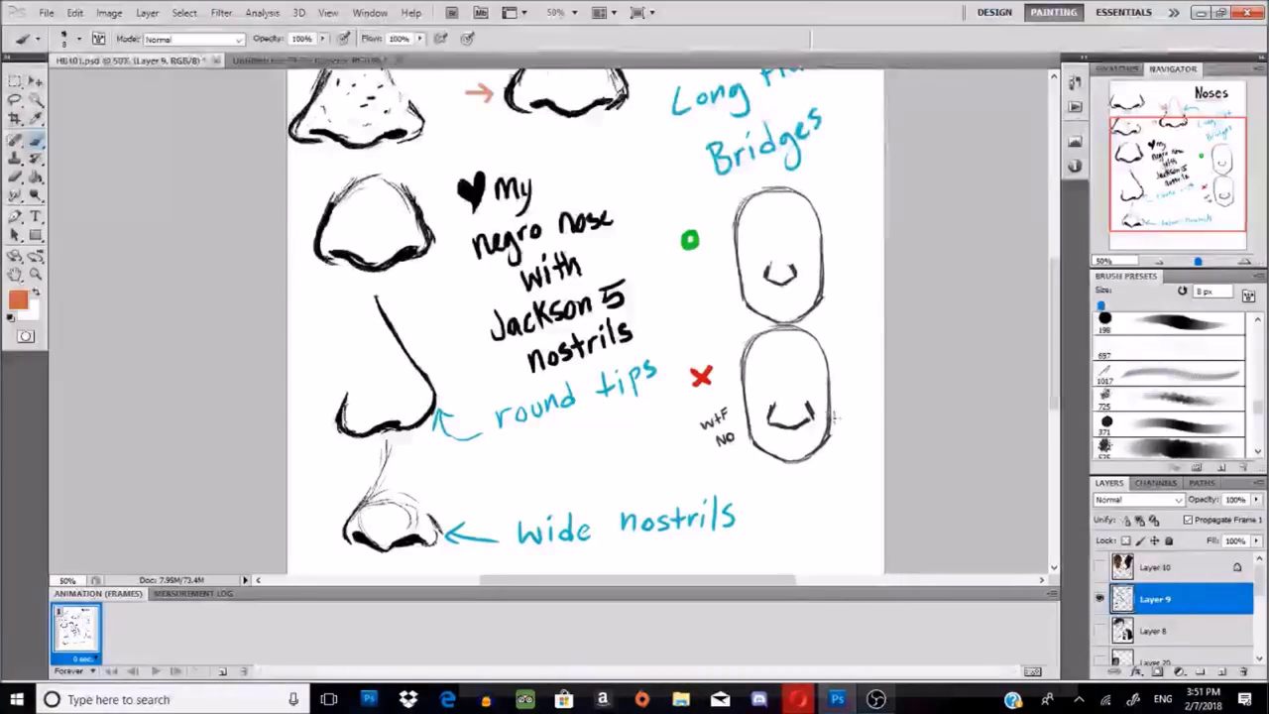
pyautogui.moveTo(859, 420); pyautogui.dragTo(835, 421)
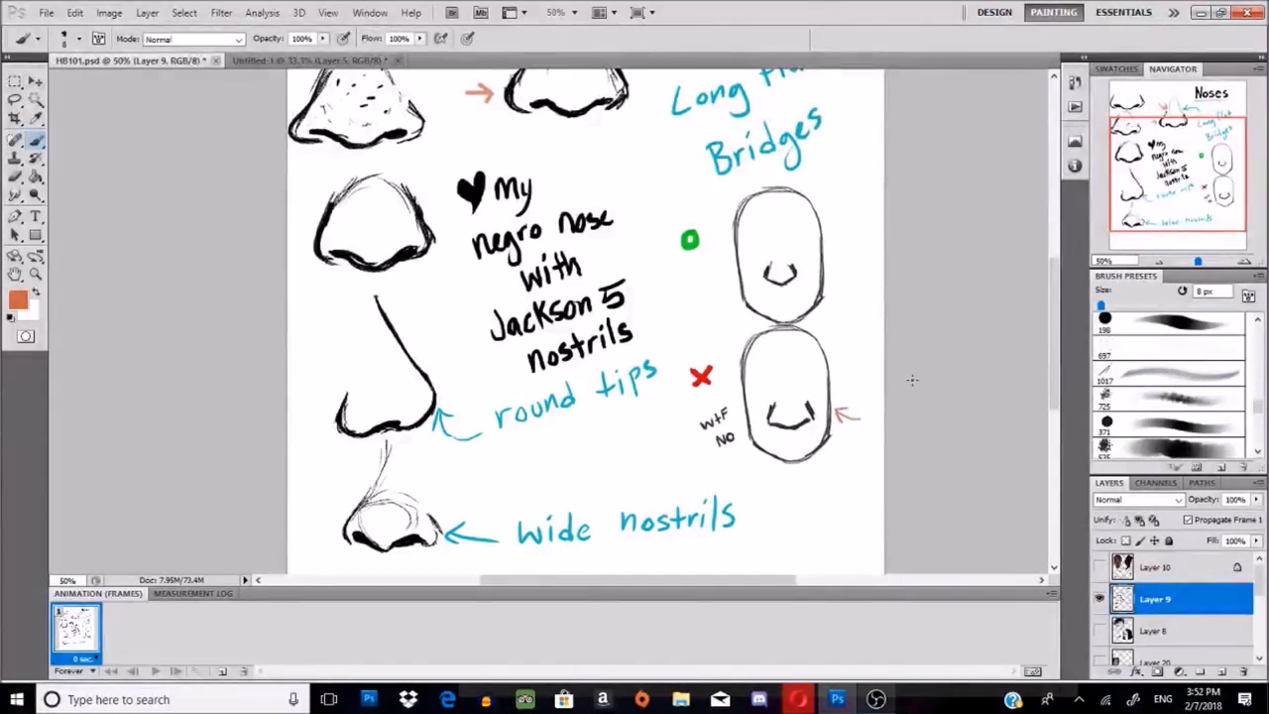
# Step: Hide Layer 9 and show Layer 10 with the coloured portraits and lip notes
pyautogui.moveTo(715, 247); pyautogui.dragTo(736, 274)
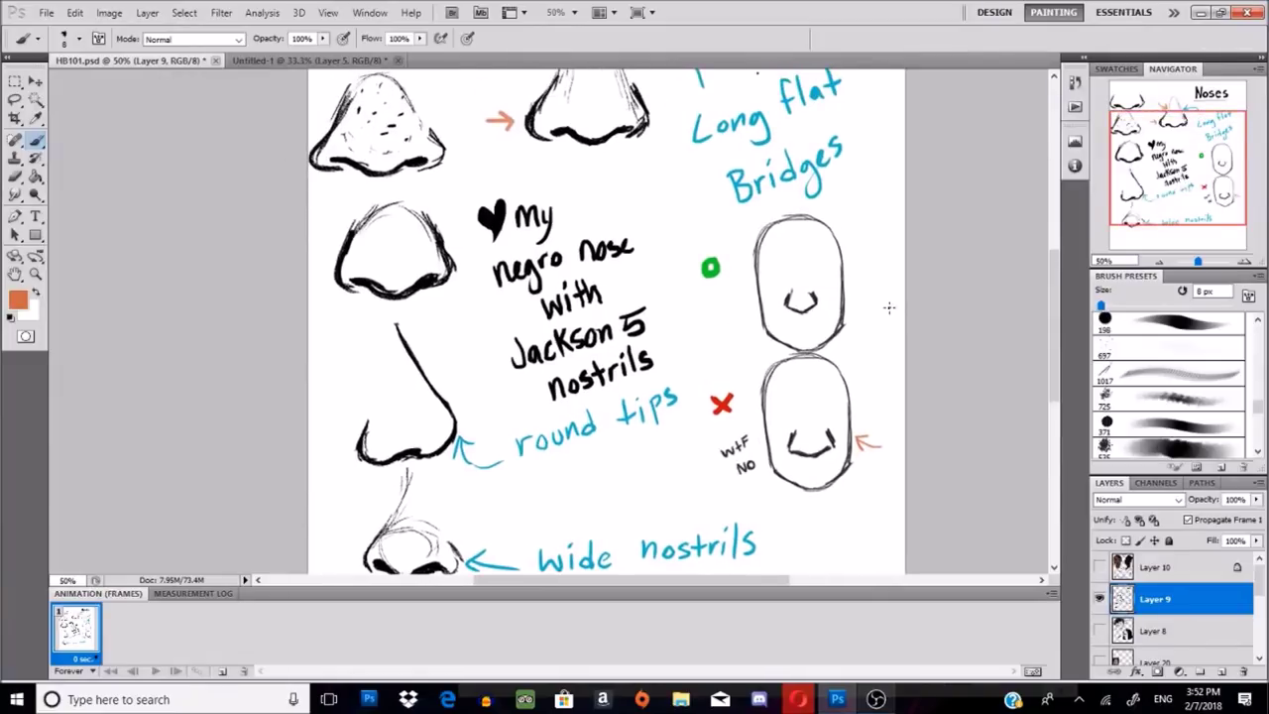
pyautogui.moveTo(1171, 166); pyautogui.dragTo(1170, 191)
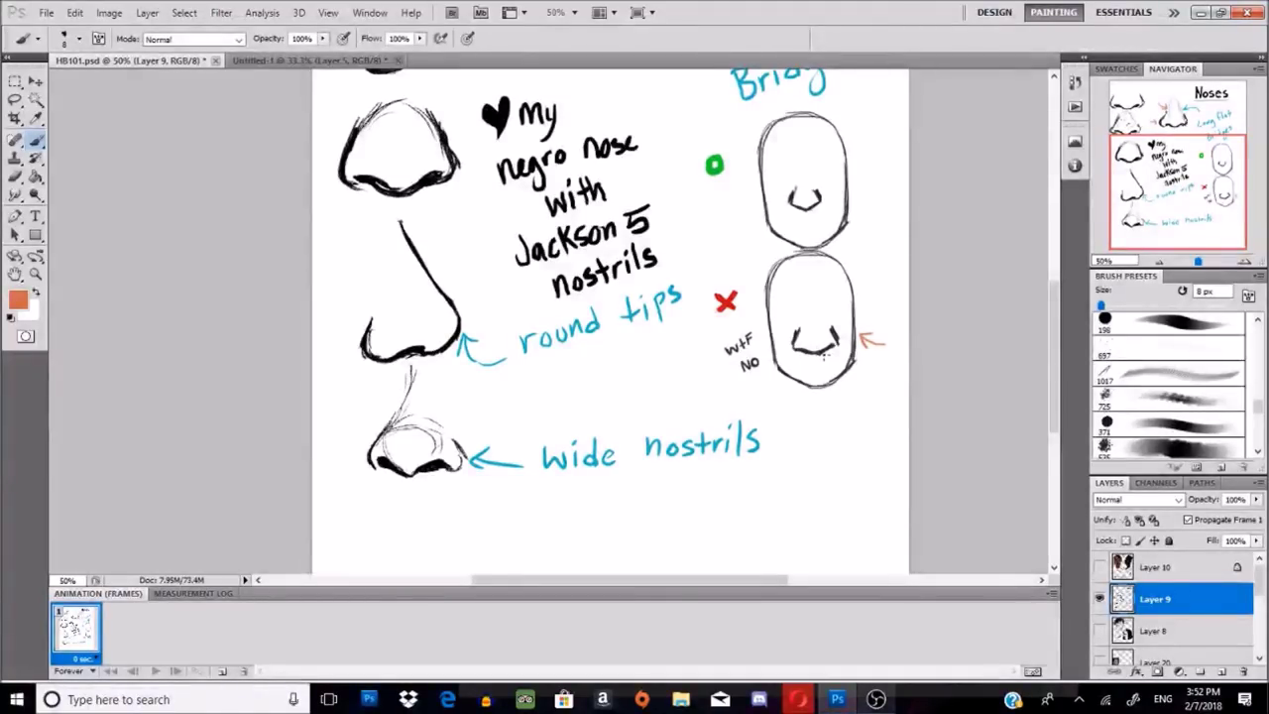
pyautogui.moveTo(1169, 238); pyautogui.dragTo(1163, 200)
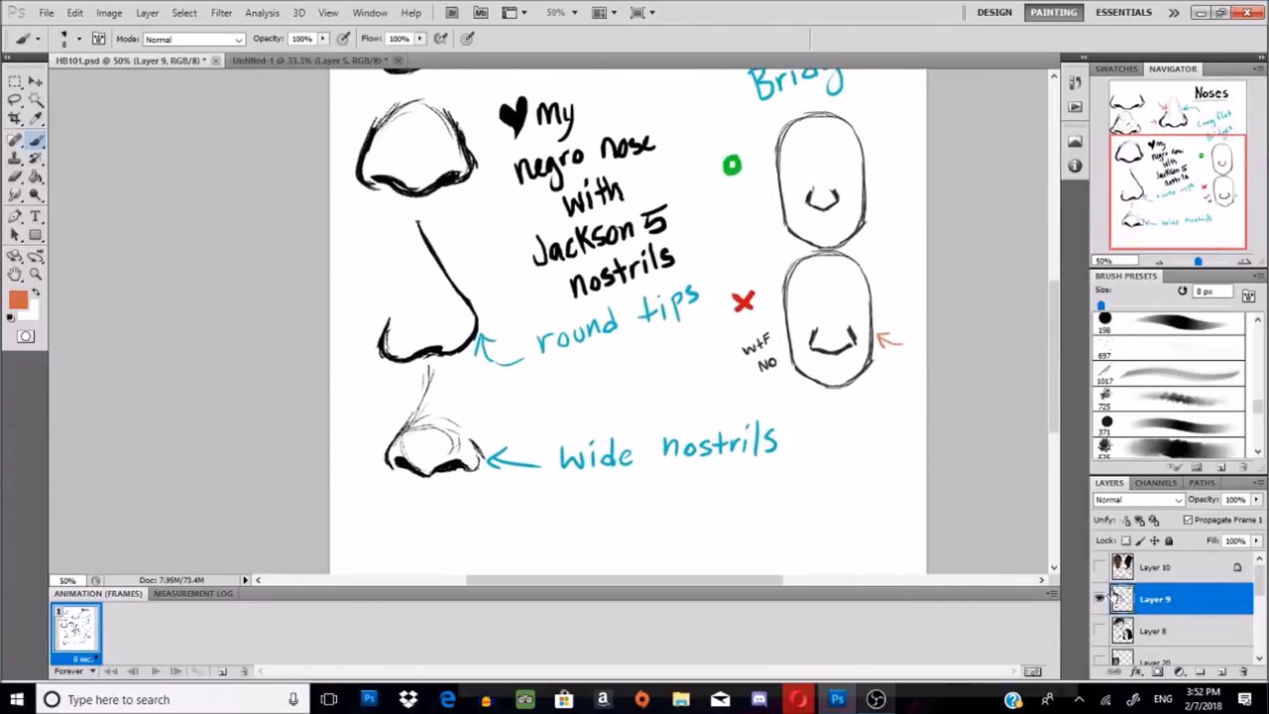
pyautogui.click(1100, 601)
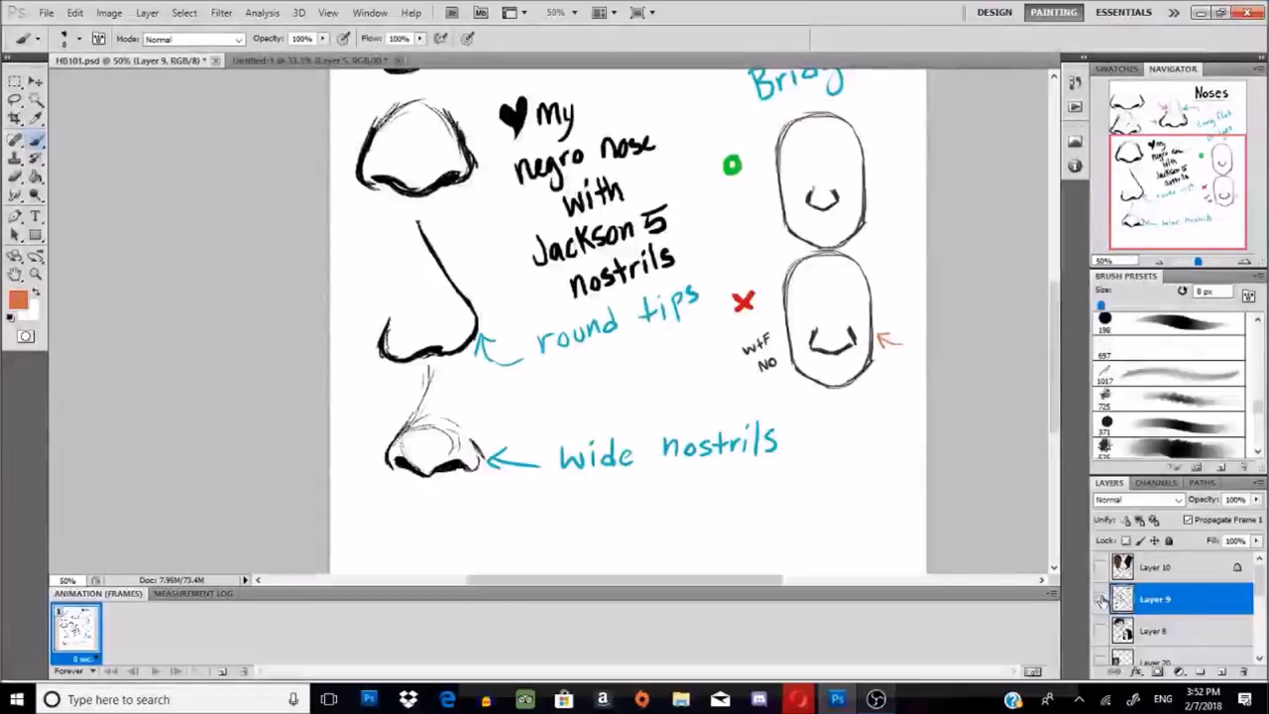
pyautogui.click(1099, 568)
pyautogui.moveTo(1175, 202); pyautogui.dragTo(1166, 144)
pyautogui.hscroll(5, 645, 317)
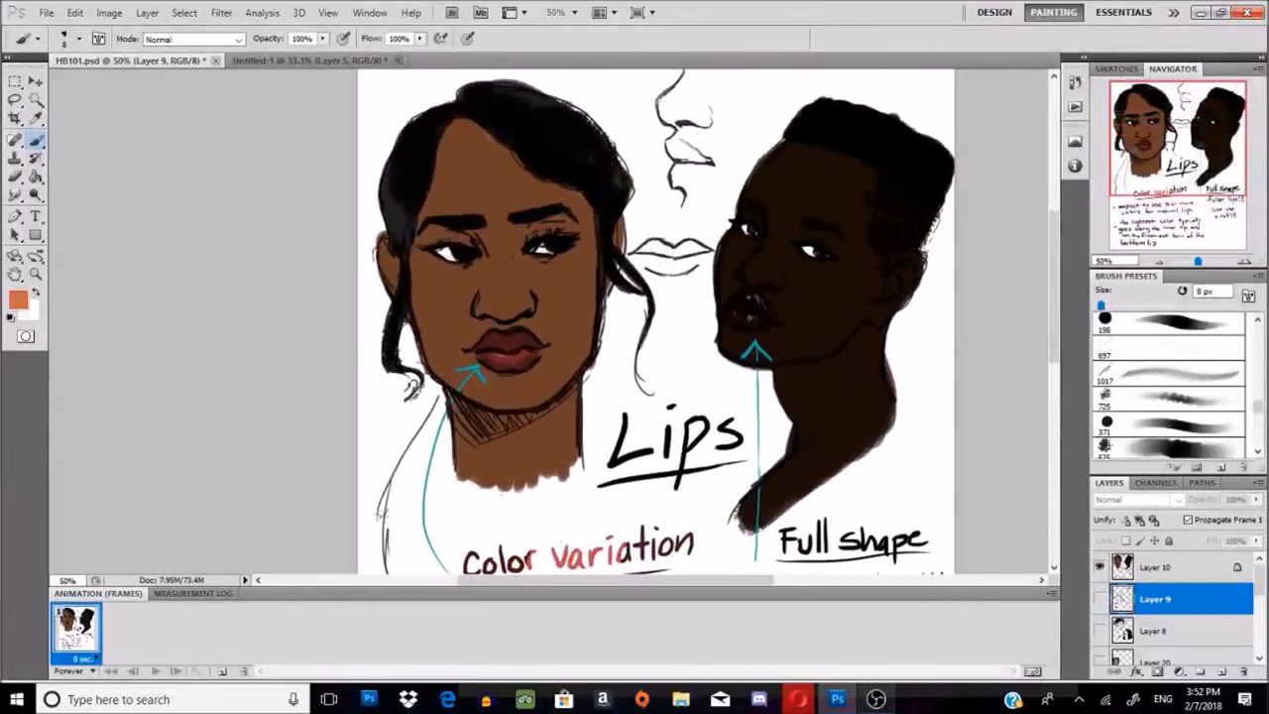
pyautogui.hscroll(-2, 595, 317)
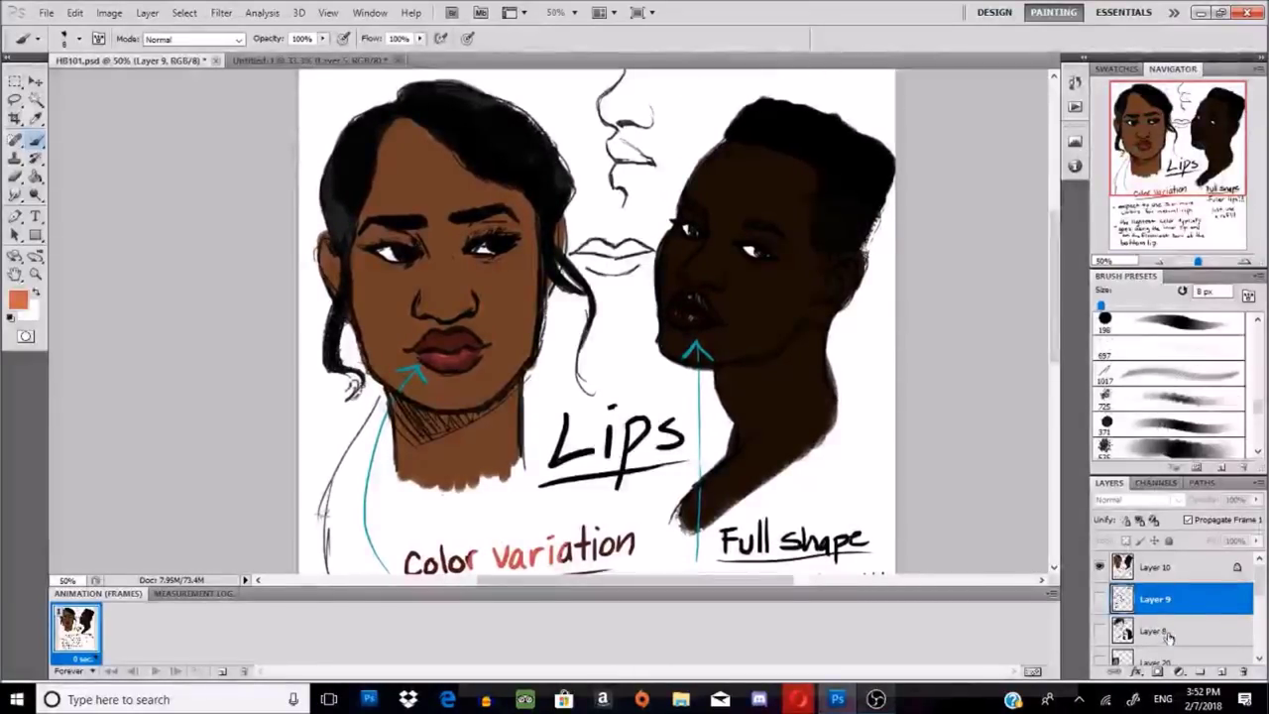
# Step: Unlock Layer 10's transparent pixels and paint a light orange highlight on the lower lip of the woman above "Color variation"
pyautogui.click(1156, 575)
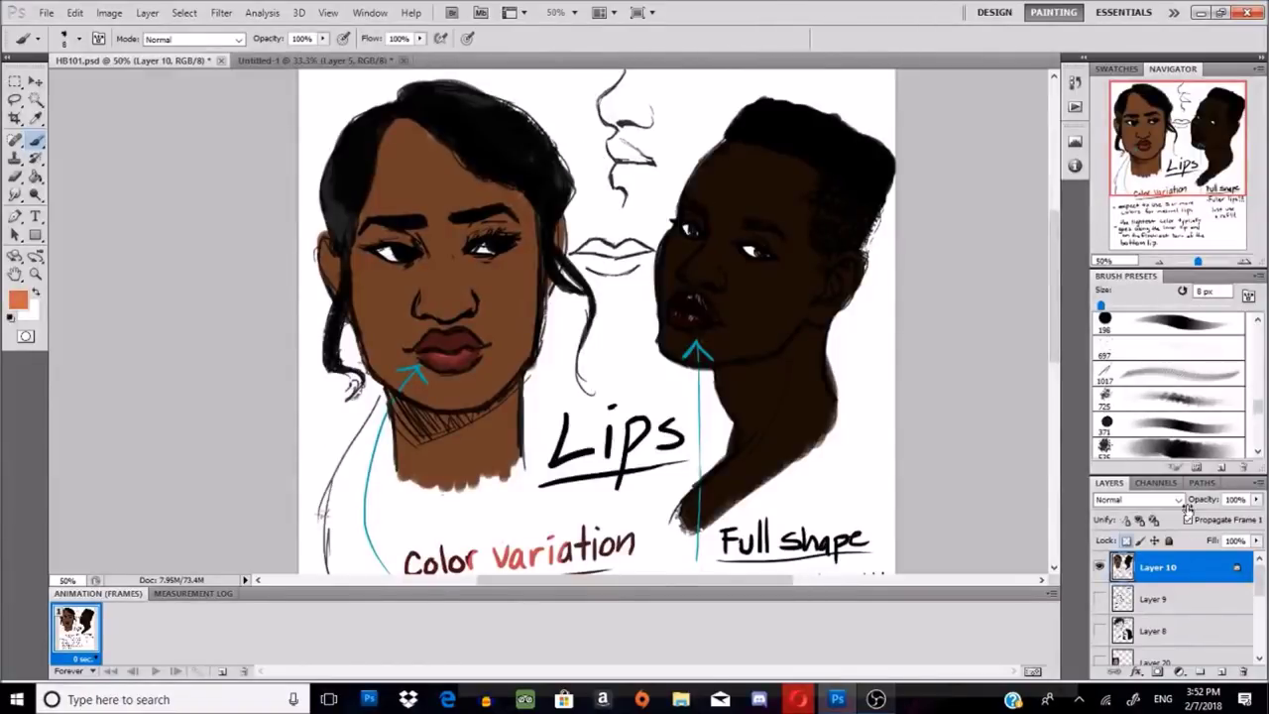
pyautogui.click(1126, 540)
pyautogui.moveTo(1214, 109); pyautogui.dragTo(1201, 149)
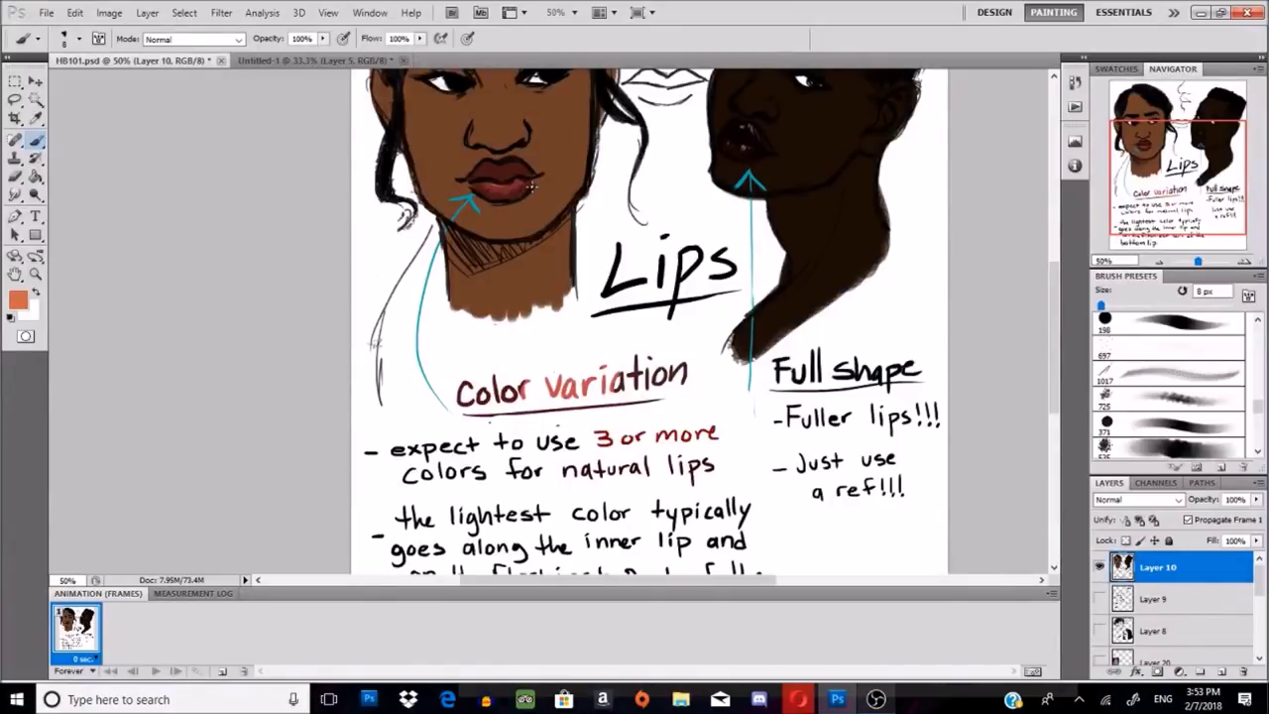
pyautogui.moveTo(1176, 165); pyautogui.dragTo(1195, 125)
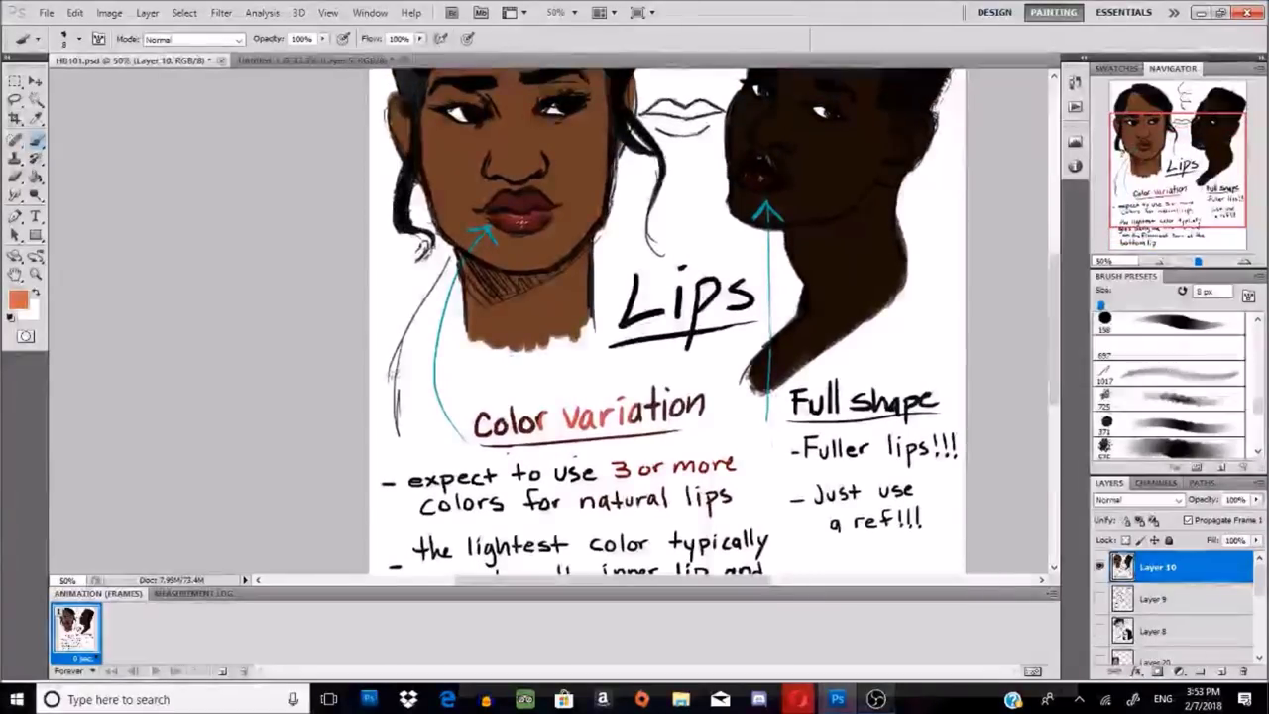
pyautogui.moveTo(507, 224); pyautogui.dragTo(528, 222)
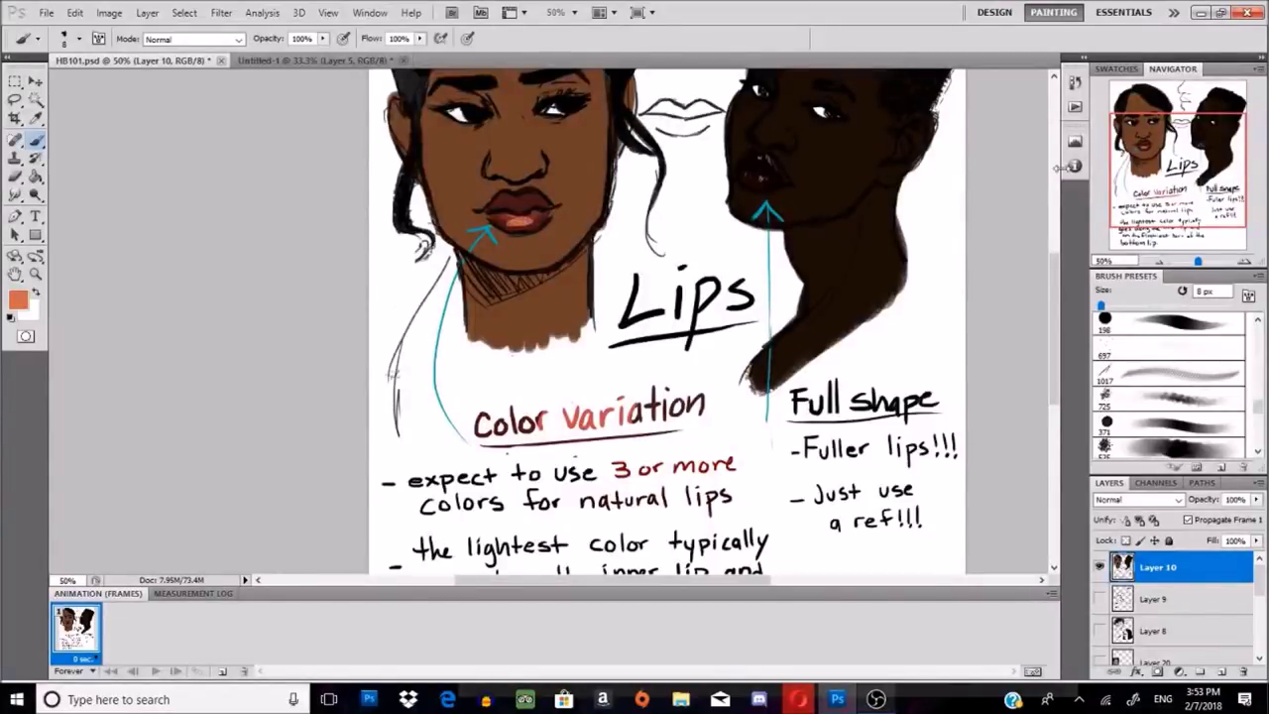
# Step: Sketch a small pair of full lips in orange between the thin lips drawing and the "Lips" heading
pyautogui.moveTo(1194, 139); pyautogui.dragTo(1225, 131)
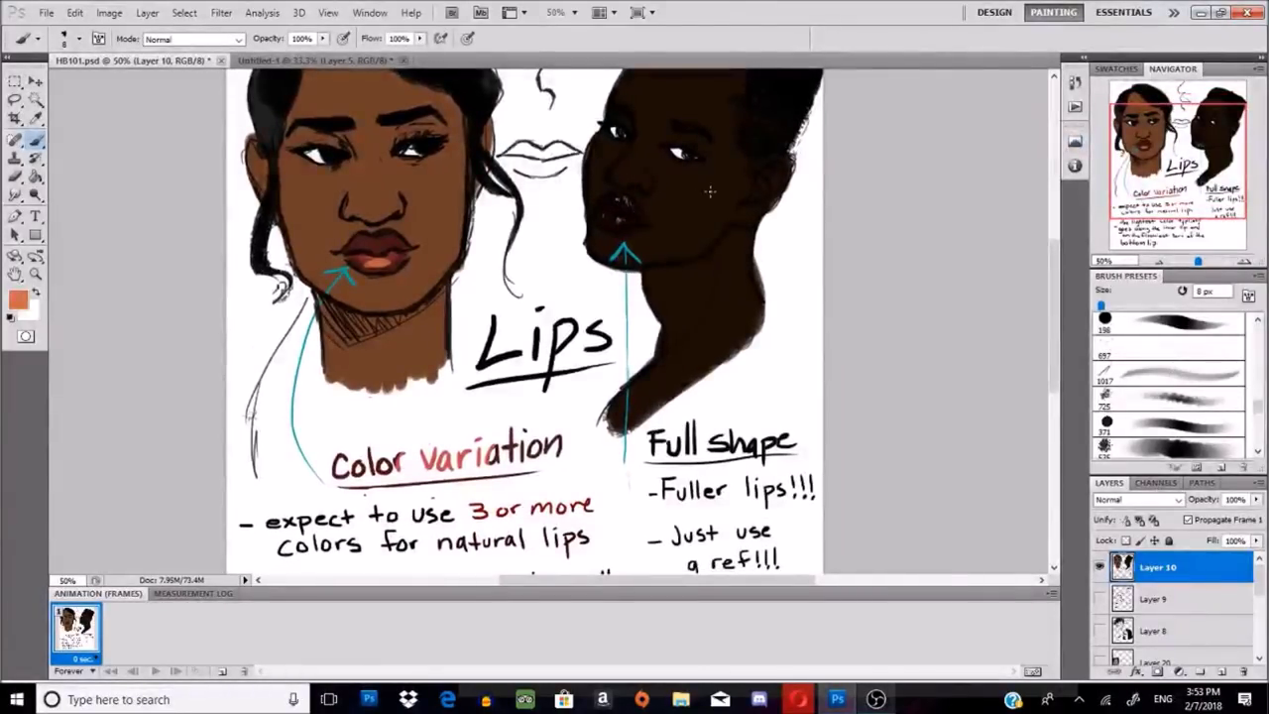
pyautogui.moveTo(1189, 181)
pyautogui.mouseDown()
pyautogui.moveTo(1178, 192)
pyautogui.moveTo(1176, 180)
pyautogui.mouseUp()
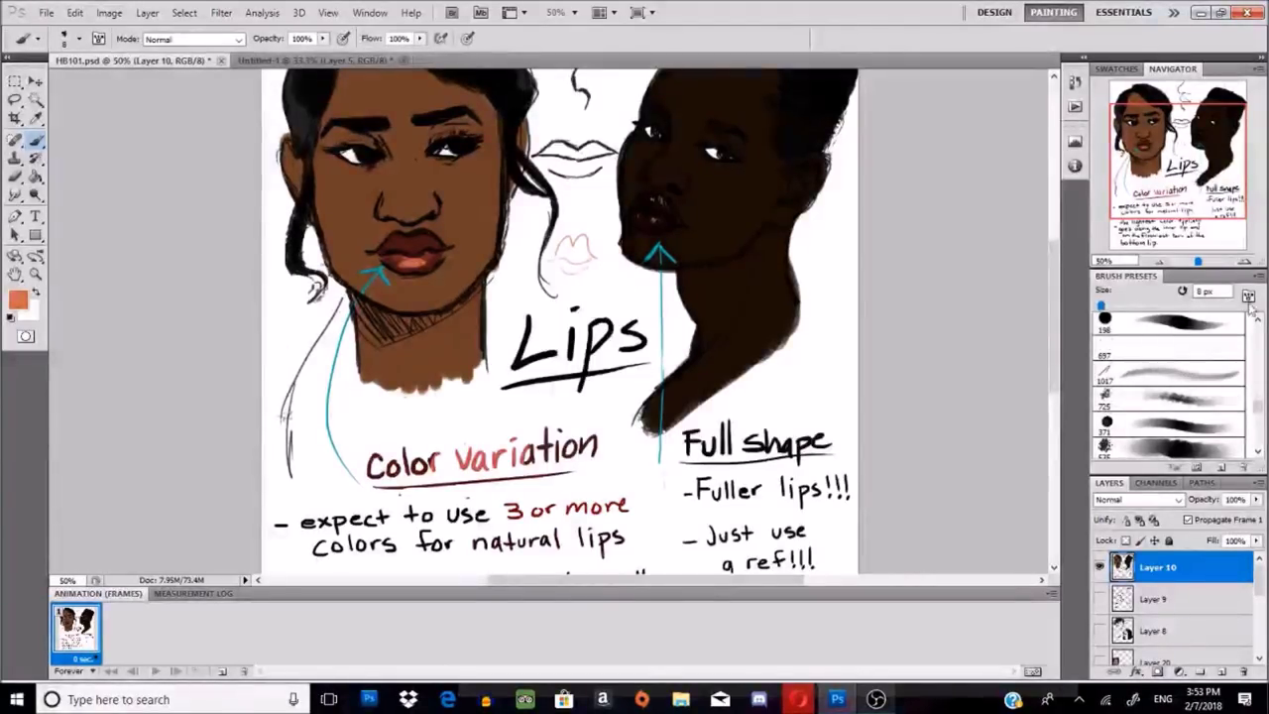
pyautogui.moveTo(1179, 165)
pyautogui.mouseDown()
pyautogui.moveTo(1172, 204)
pyautogui.moveTo(1176, 176)
pyautogui.mouseUp()
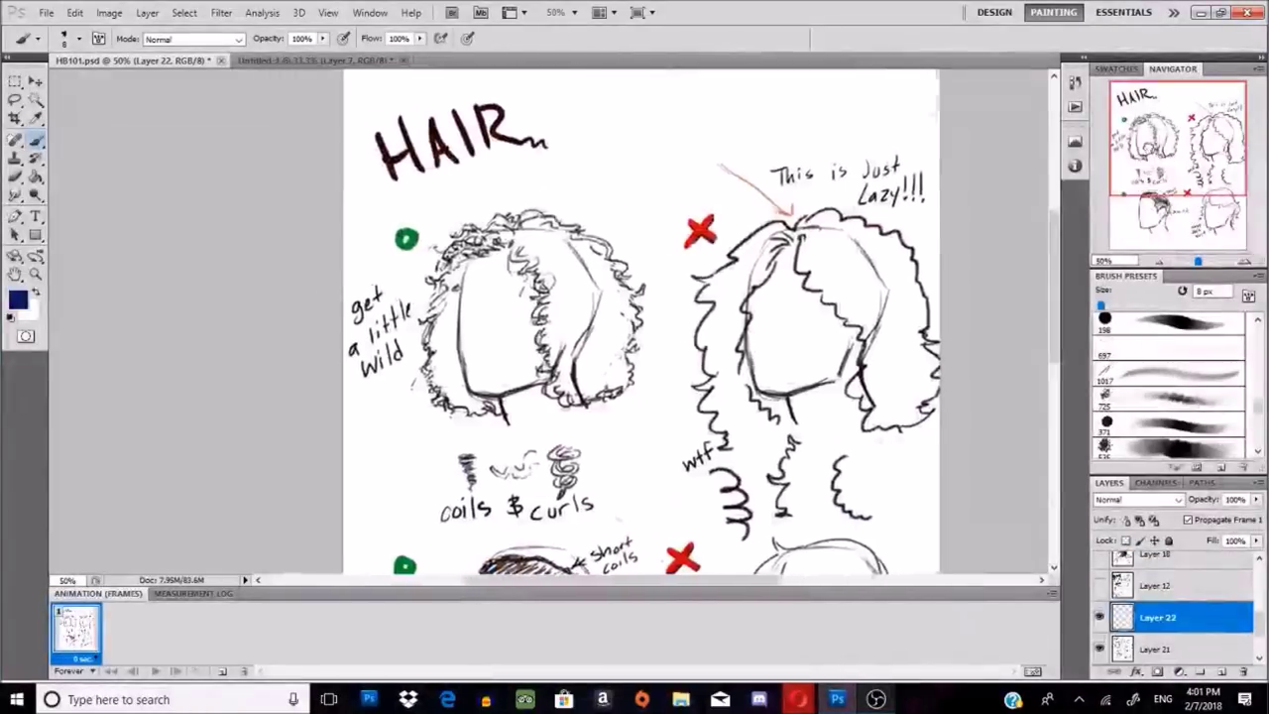
# Step: Draw a dark blue arrow pointing at the curly hair outline of the head marked with the green circle
pyautogui.moveTo(1136, 146); pyautogui.dragTo(1150, 144)
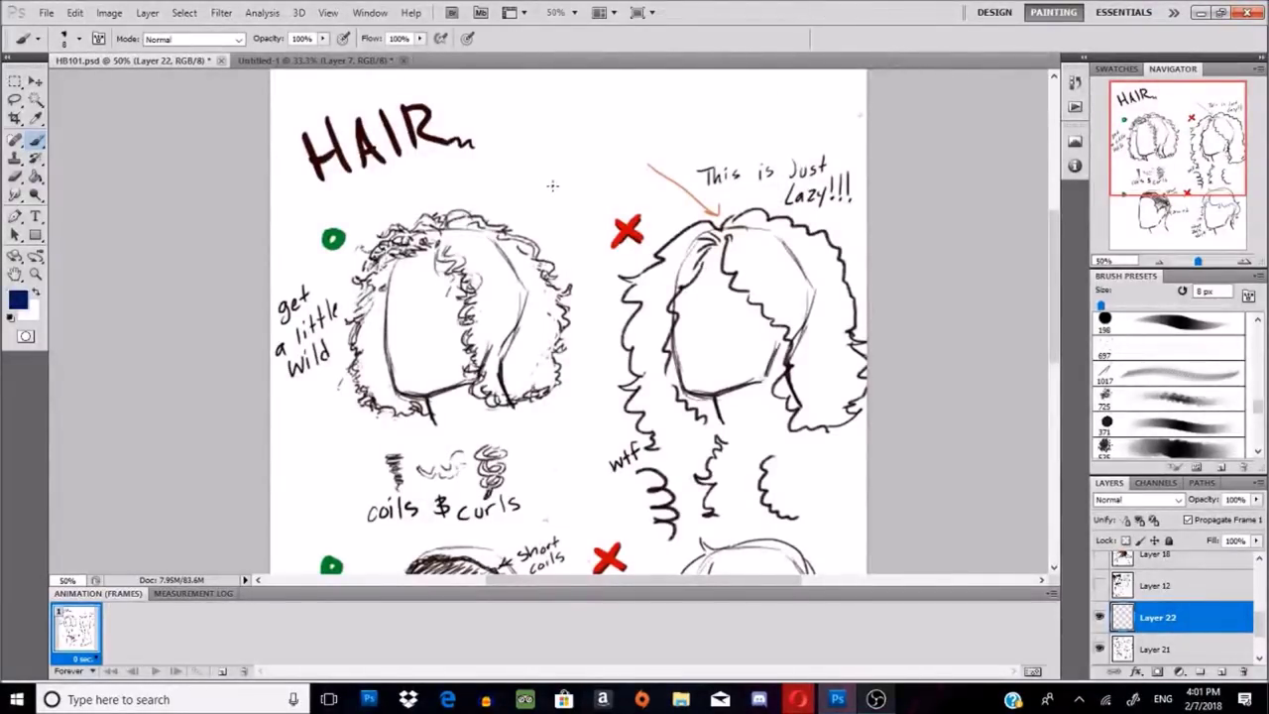
pyautogui.moveTo(578, 205)
pyautogui.mouseDown()
pyautogui.moveTo(555, 240)
pyautogui.moveTo(568, 237)
pyautogui.mouseUp()
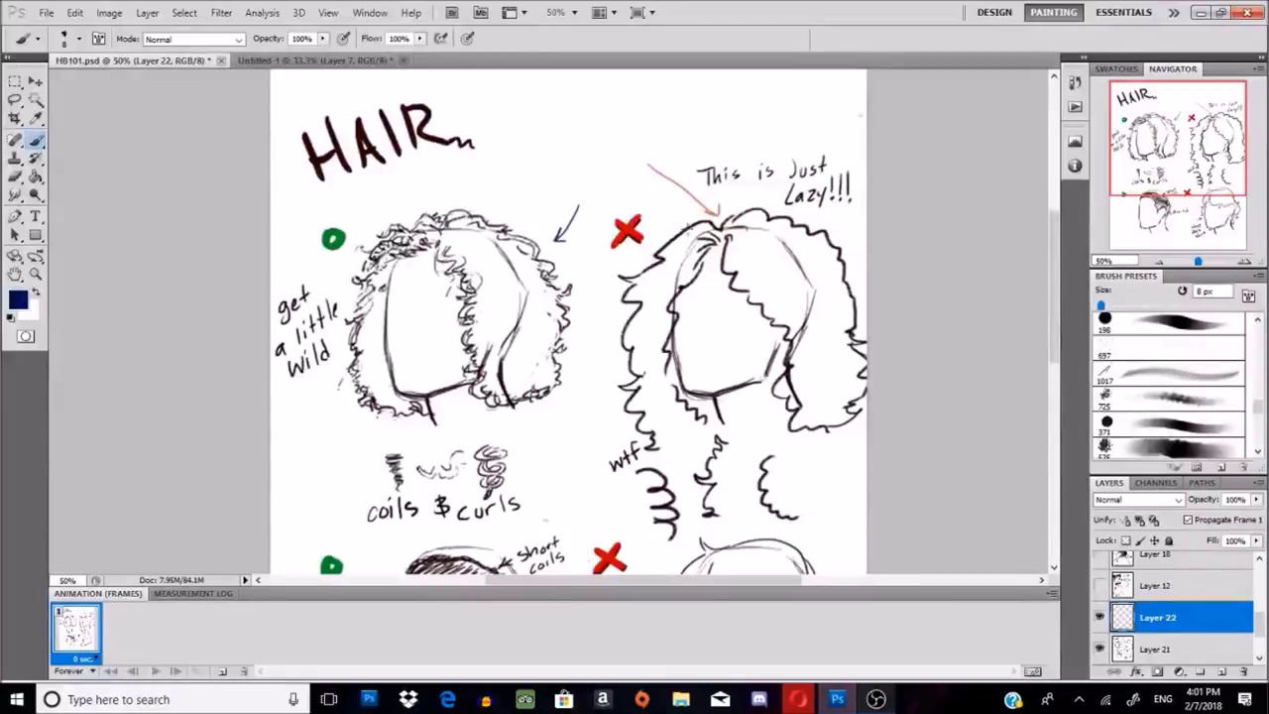
# Step: Draw a dark blue arrow at the upper crossed-out head's hair top and sketch sample scalloped hair strands above it
pyautogui.moveTo(736, 188); pyautogui.dragTo(758, 198)
pyautogui.moveTo(670, 77)
pyautogui.mouseDown()
pyautogui.moveTo(665, 127)
pyautogui.moveTo(694, 157)
pyautogui.mouseUp()
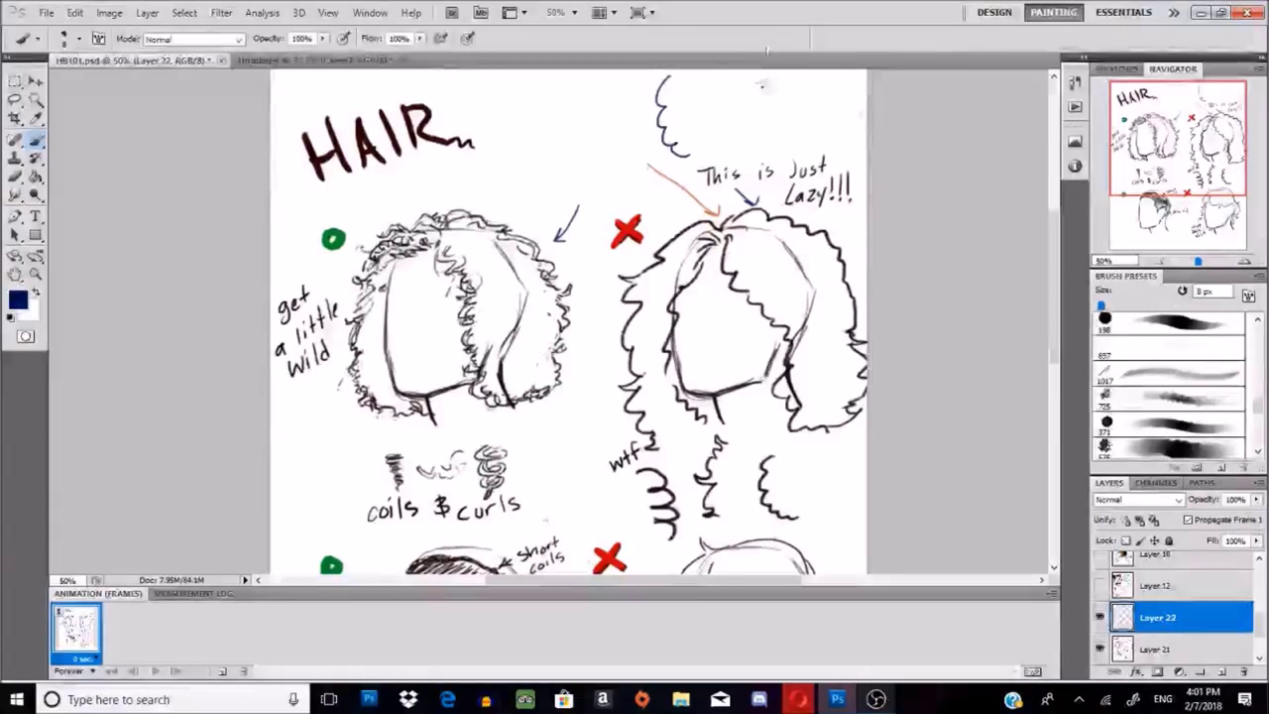
pyautogui.moveTo(742, 75)
pyautogui.mouseDown()
pyautogui.moveTo(736, 117)
pyautogui.moveTo(749, 149)
pyautogui.moveTo(781, 162)
pyautogui.mouseUp()
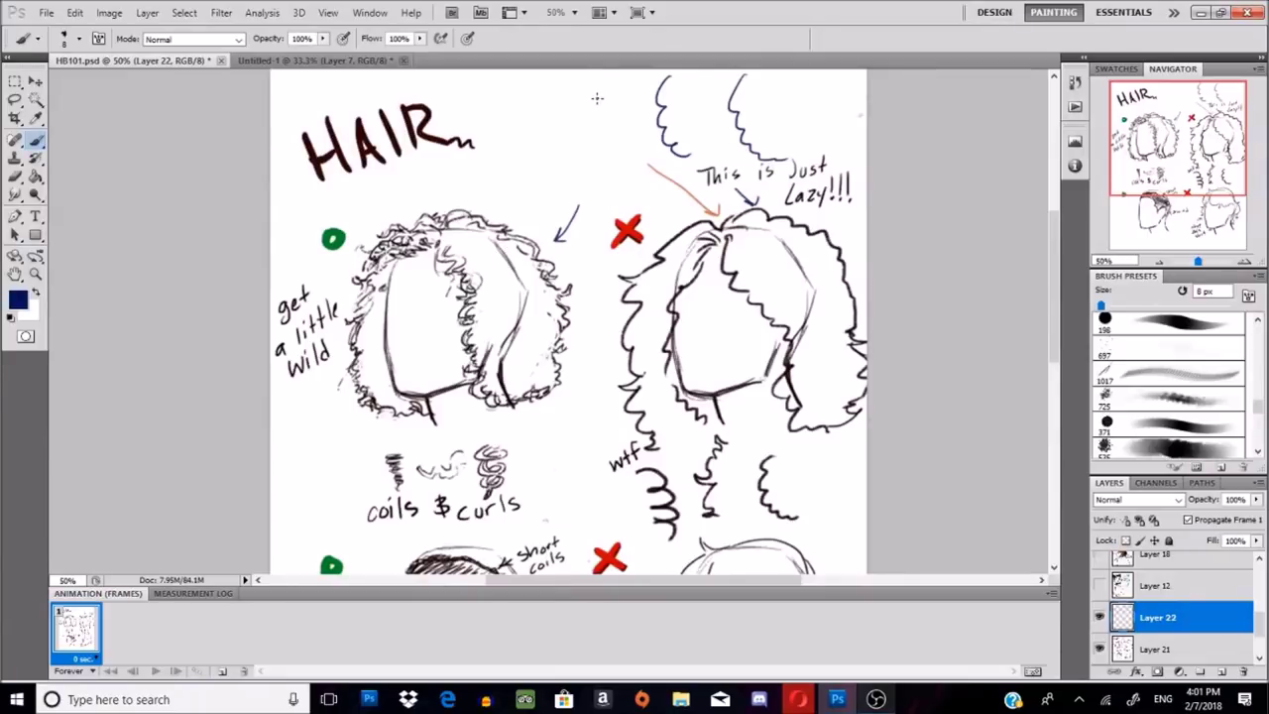
pyautogui.moveTo(616, 83)
pyautogui.mouseDown()
pyautogui.moveTo(593, 104)
pyautogui.moveTo(590, 140)
pyautogui.moveTo(569, 151)
pyautogui.moveTo(592, 148)
pyautogui.moveTo(595, 228)
pyautogui.mouseUp()
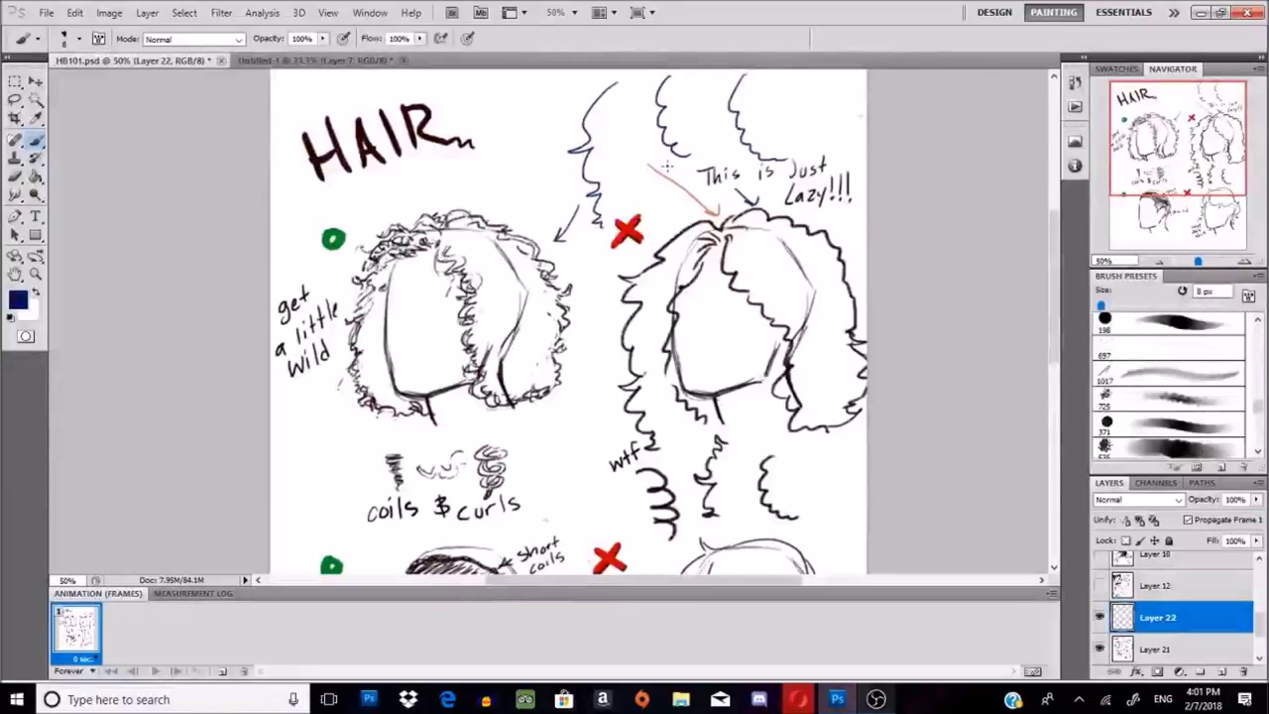
pyautogui.moveTo(546, 93); pyautogui.dragTo(567, 117)
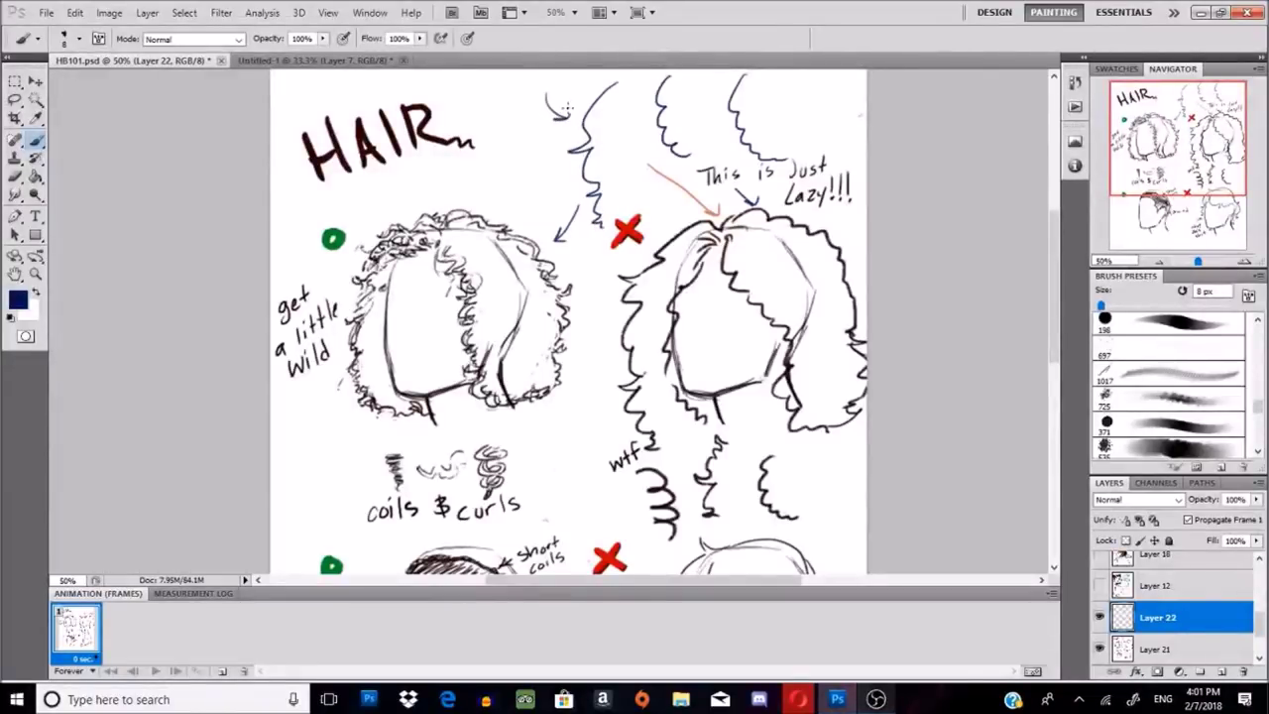
pyautogui.moveTo(650, 159); pyautogui.dragTo(663, 165)
pyautogui.moveTo(701, 114); pyautogui.dragTo(717, 106)
pyautogui.moveTo(561, 167)
pyautogui.mouseDown()
pyautogui.moveTo(587, 164)
pyautogui.moveTo(579, 179)
pyautogui.mouseUp()
# Step: Erase the sample hair strands above the heads, cleaning up the remnant near "This is Just Lazy!!!" with a 20 px eraser
pyautogui.moveTo(563, 108)
pyautogui.mouseDown()
pyautogui.moveTo(541, 226)
pyautogui.moveTo(582, 117)
pyautogui.moveTo(572, 184)
pyautogui.moveTo(585, 165)
pyautogui.moveTo(594, 210)
pyautogui.moveTo(641, 102)
pyautogui.moveTo(592, 128)
pyautogui.moveTo(656, 129)
pyautogui.moveTo(655, 158)
pyautogui.moveTo(733, 96)
pyautogui.moveTo(722, 89)
pyautogui.moveTo(724, 116)
pyautogui.moveTo(741, 105)
pyautogui.moveTo(751, 139)
pyautogui.moveTo(798, 143)
pyautogui.mouseUp()
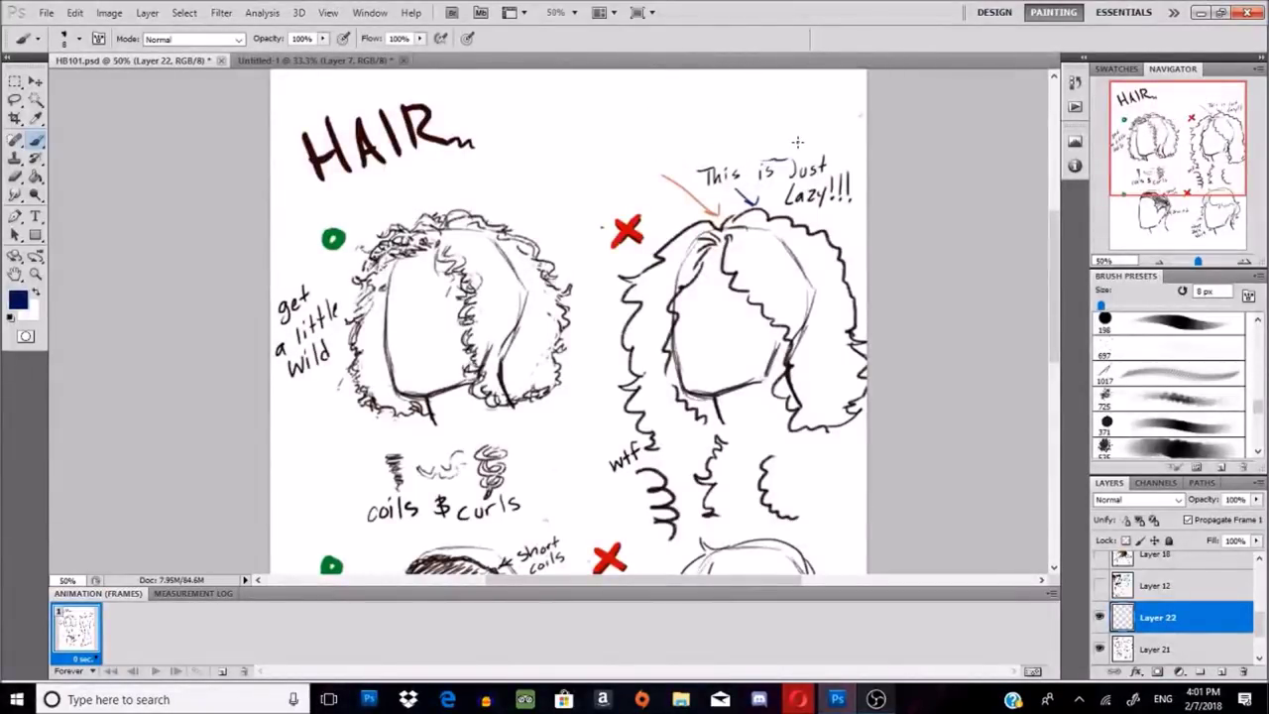
pyautogui.click(16, 177)
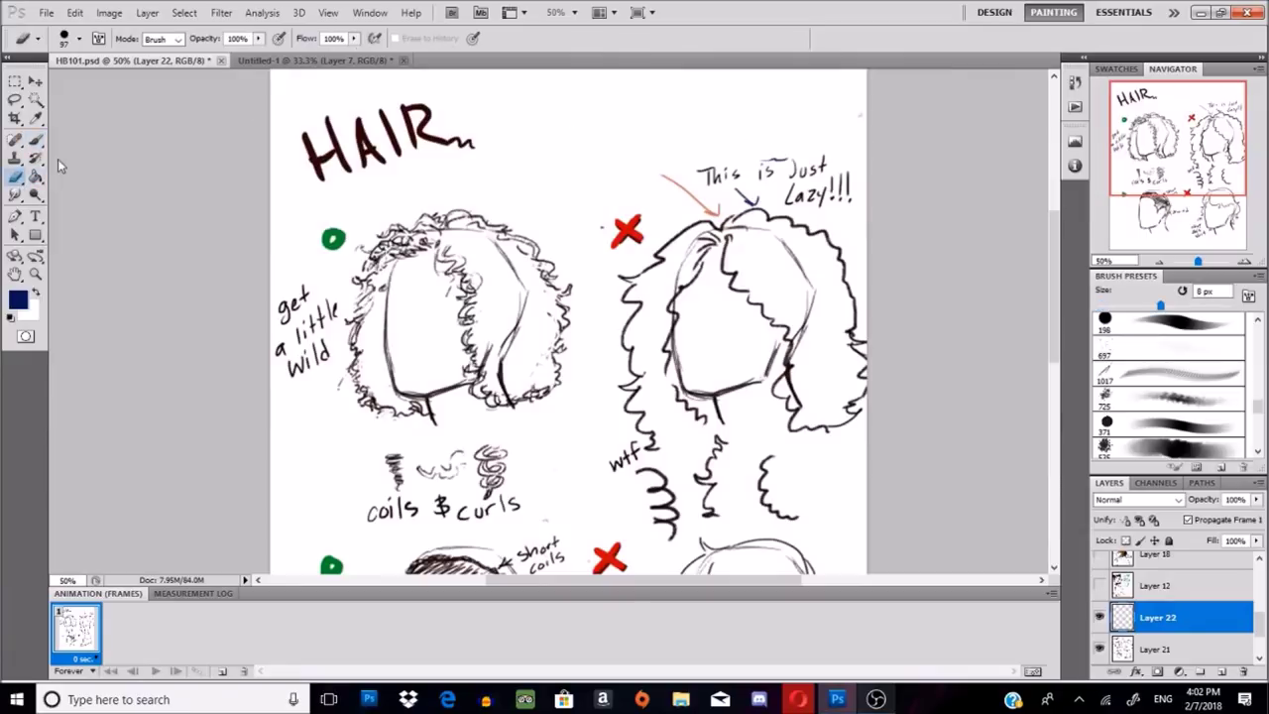
pyautogui.click(1109, 306)
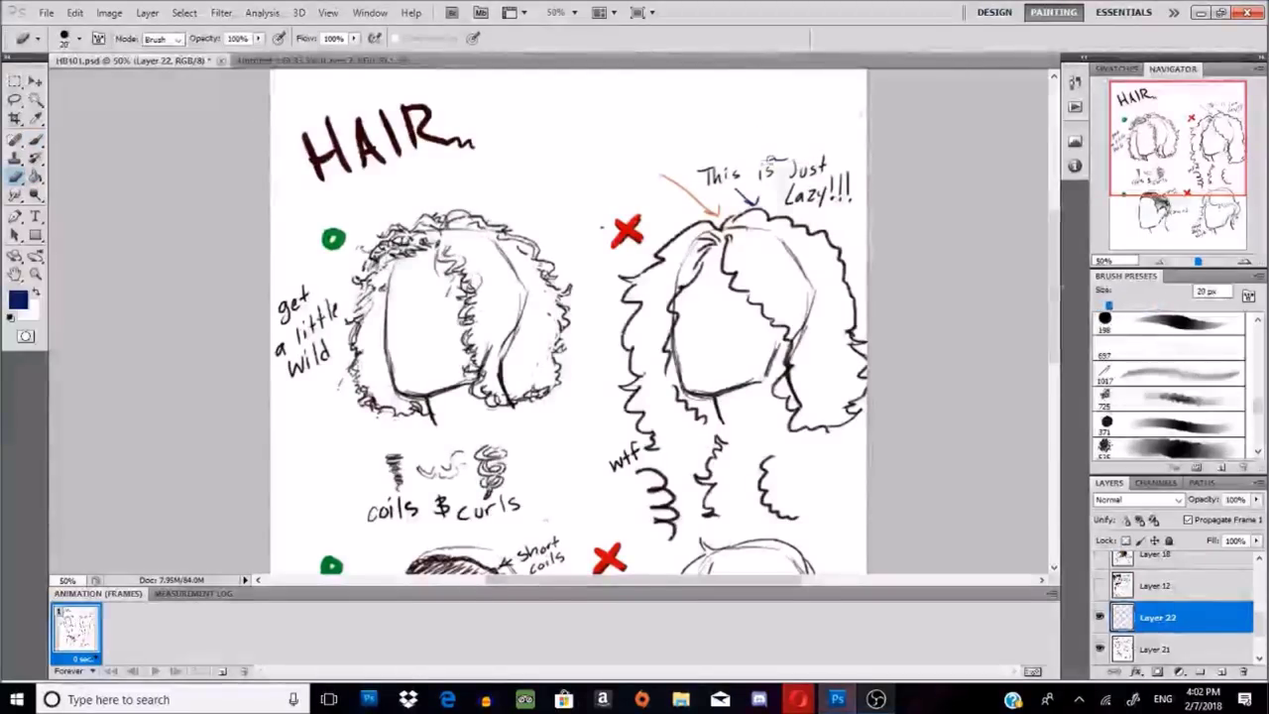
pyautogui.click(35, 139)
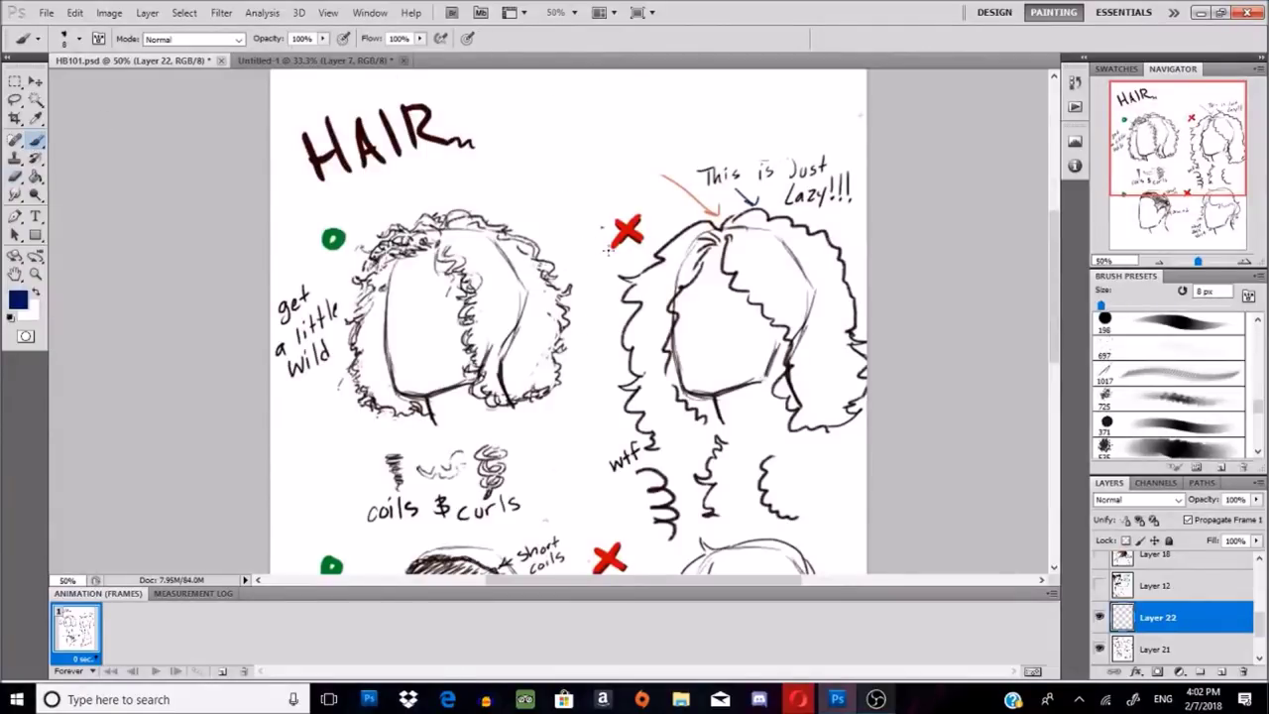
# Step: Draw small dark blue arrows pointing at the outer edge of the green-circled curly hair and at the coil and curl samples
pyautogui.moveTo(1179, 155); pyautogui.dragTo(1174, 165)
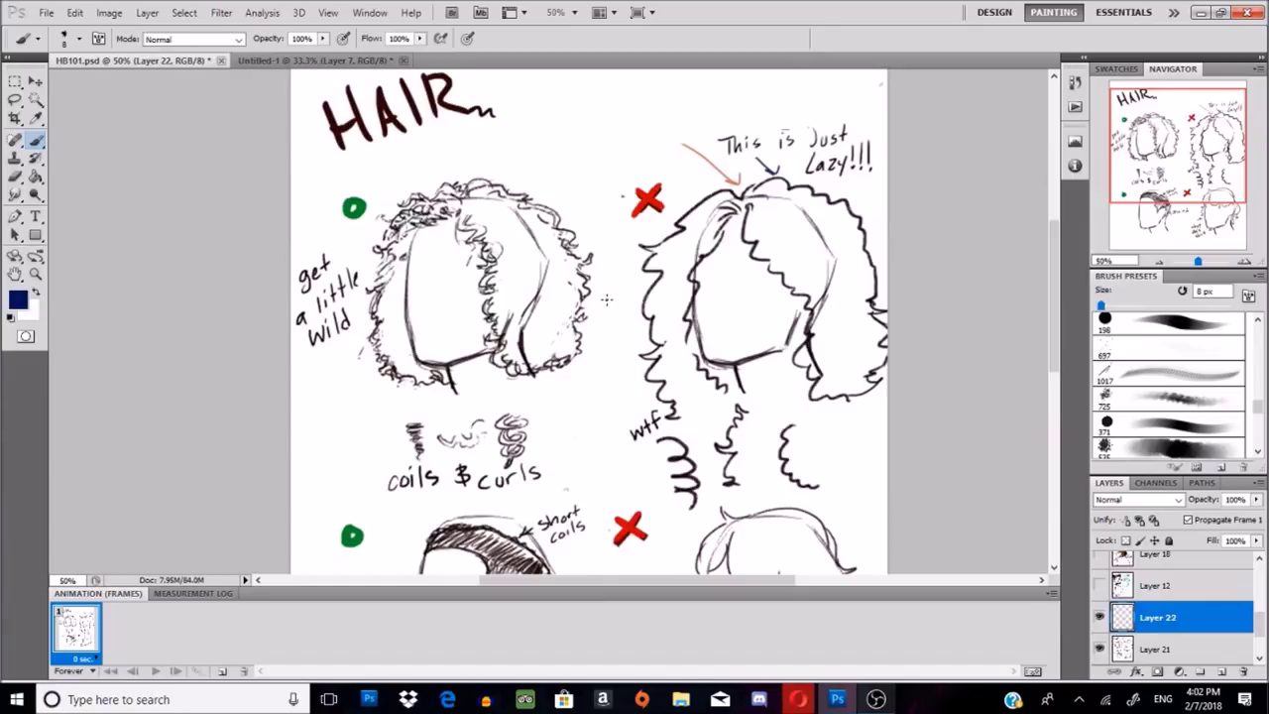
pyautogui.moveTo(594, 300); pyautogui.dragTo(601, 307)
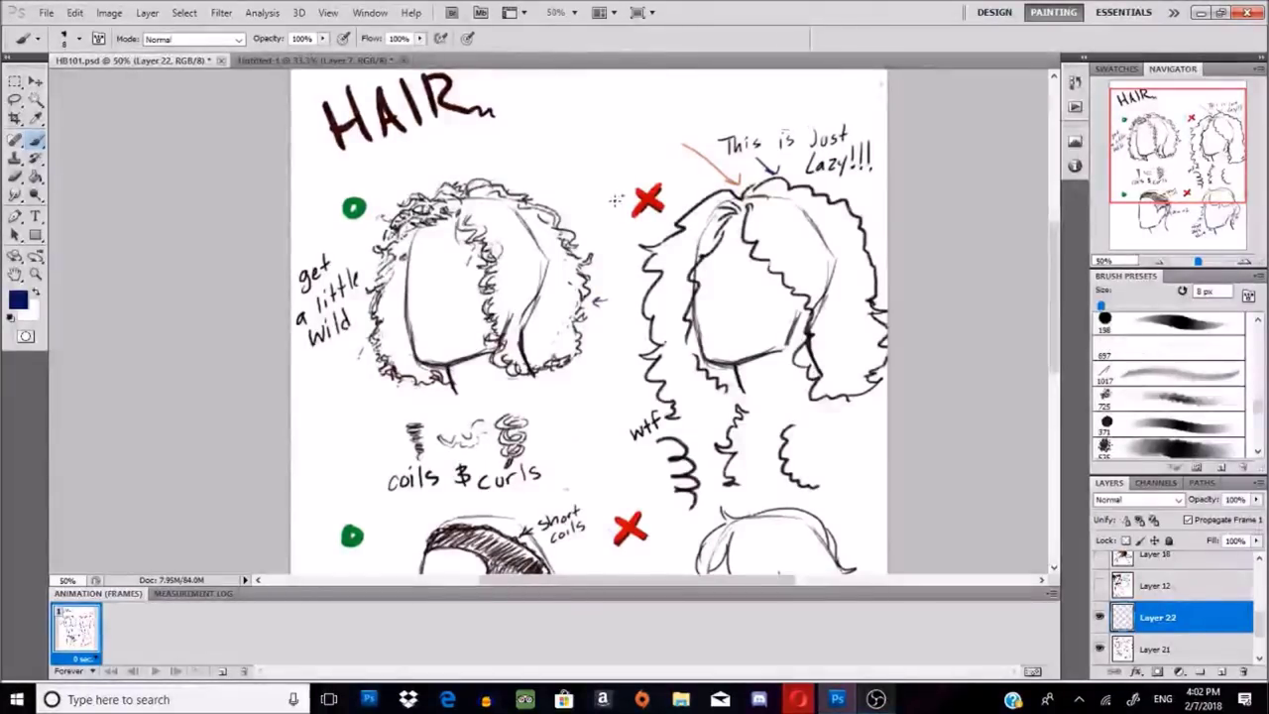
pyautogui.moveTo(369, 454); pyautogui.dragTo(393, 460)
pyautogui.moveTo(547, 424); pyautogui.dragTo(548, 442)
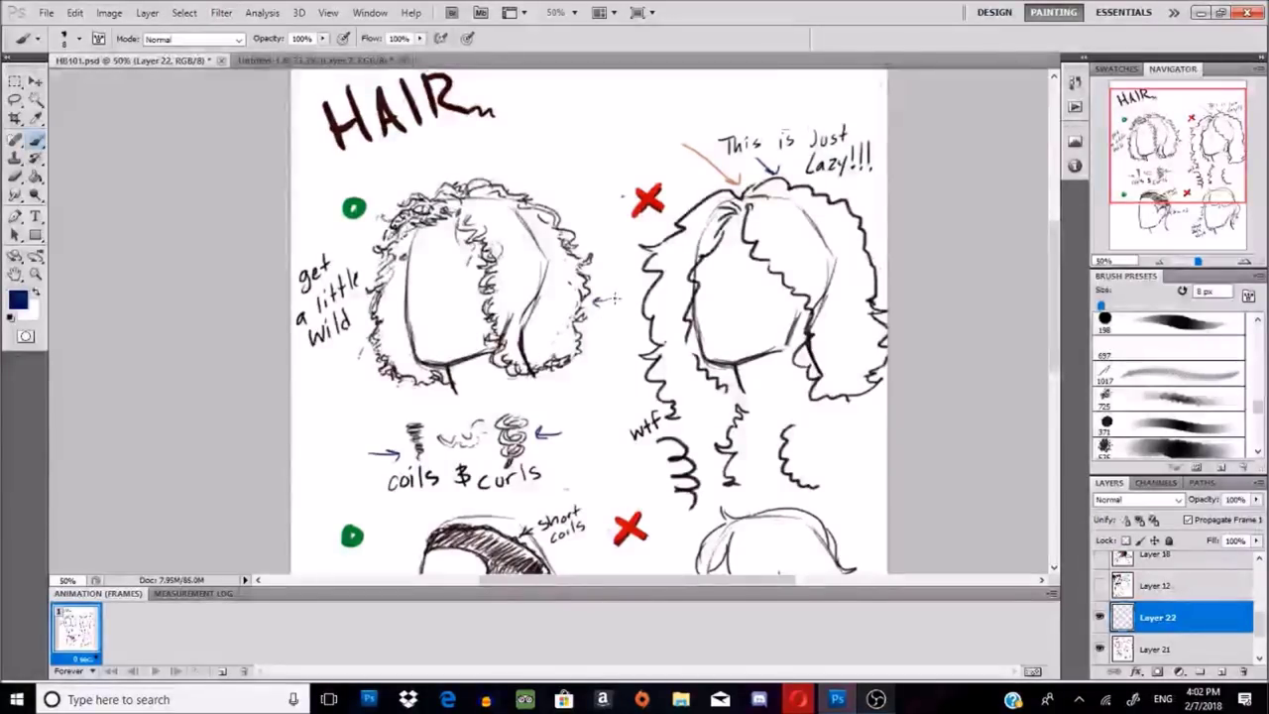
# Step: Sketch dark blue curves beside the "wtf" curl sample and draw an arrow pointing at the jagged strand next to it
pyautogui.moveTo(1156, 166)
pyautogui.mouseDown()
pyautogui.moveTo(1186, 182)
pyautogui.moveTo(1178, 161)
pyautogui.mouseUp()
pyautogui.moveTo(532, 491)
pyautogui.mouseDown()
pyautogui.moveTo(574, 501)
pyautogui.moveTo(546, 519)
pyautogui.mouseUp()
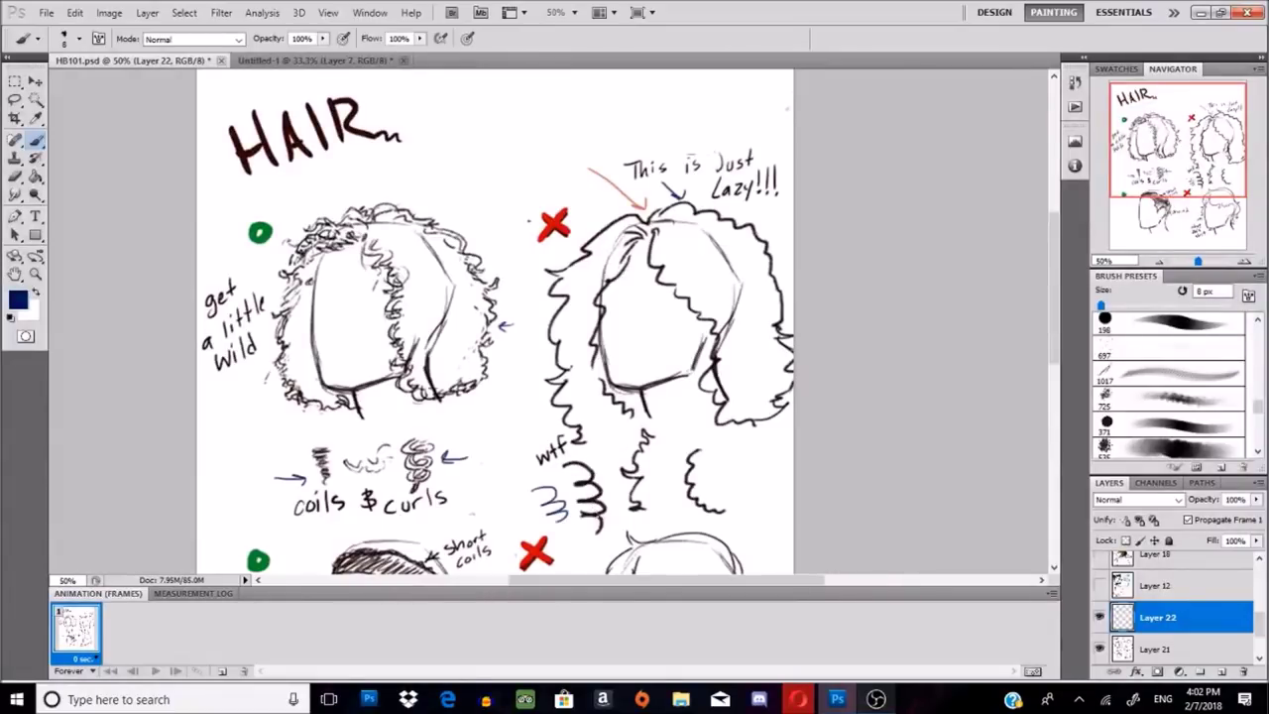
pyautogui.moveTo(618, 436); pyautogui.dragTo(635, 449)
# Step: Draw a dark blue arrow pointing at the short wavy hair of the lower crossed-out head
pyautogui.moveTo(1160, 154)
pyautogui.mouseDown()
pyautogui.moveTo(1150, 220)
pyautogui.moveTo(1130, 237)
pyautogui.mouseUp()
pyautogui.moveTo(1166, 196); pyautogui.dragTo(1108, 220)
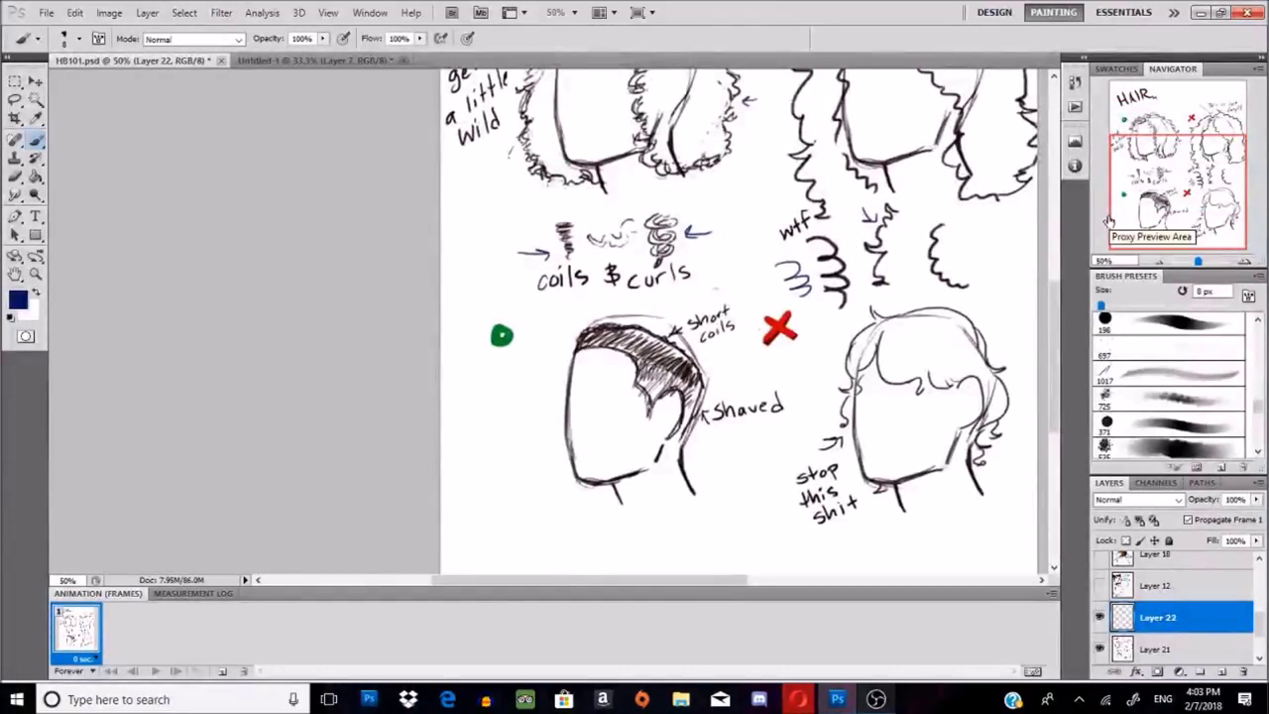
pyautogui.moveTo(1205, 223); pyautogui.dragTo(1226, 238)
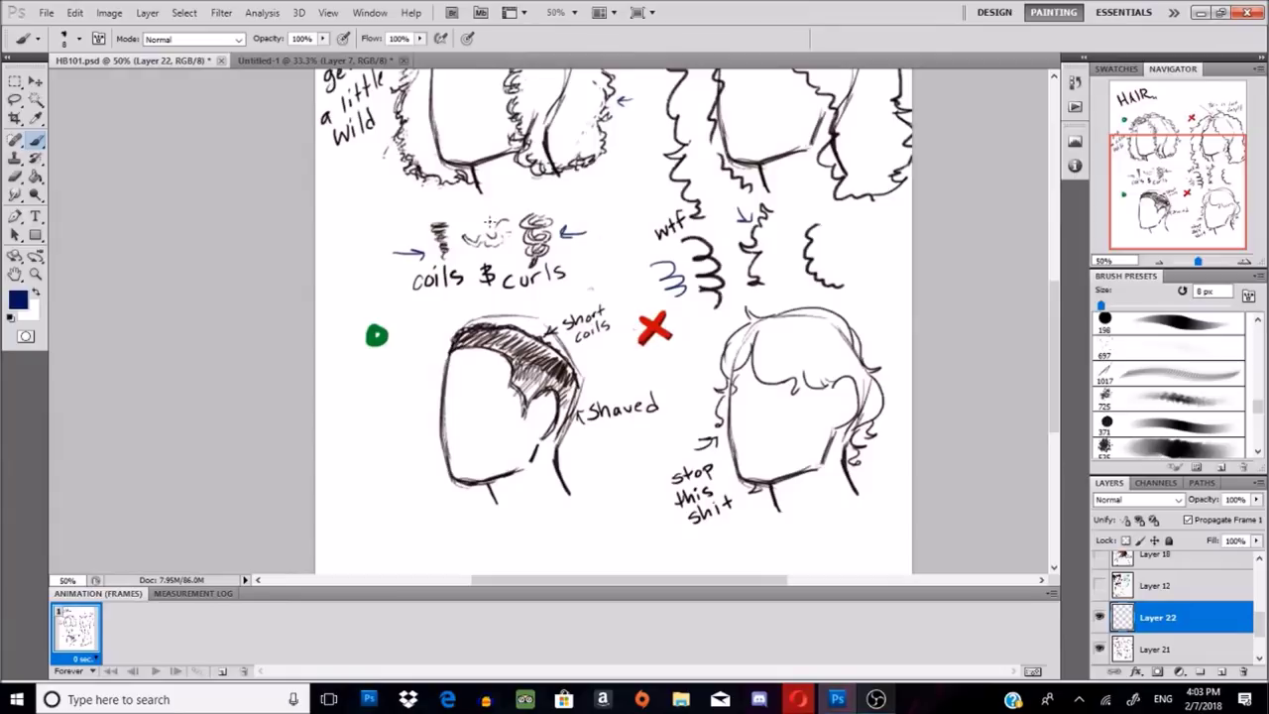
pyautogui.moveTo(706, 337); pyautogui.dragTo(721, 328)
pyautogui.hscroll(3, 722, 328)
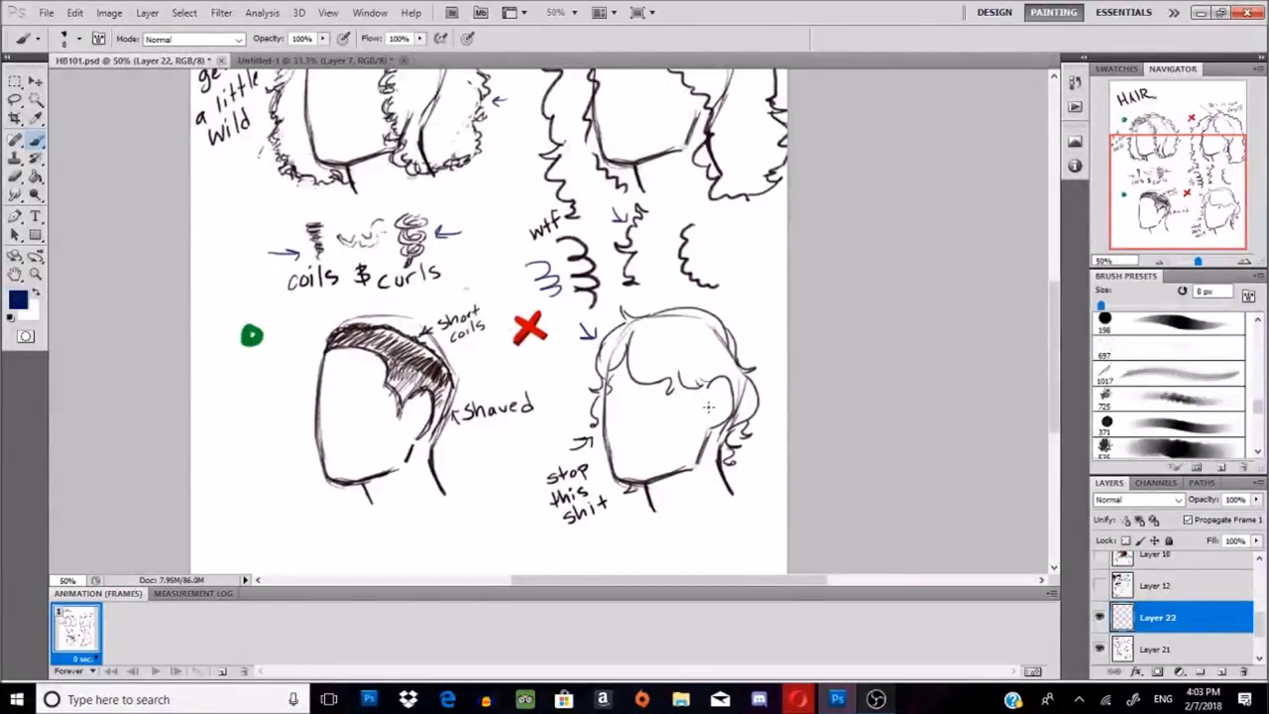
pyautogui.moveTo(1161, 186)
pyautogui.mouseDown()
pyautogui.moveTo(1129, 188)
pyautogui.moveTo(1142, 188)
pyautogui.mouseUp()
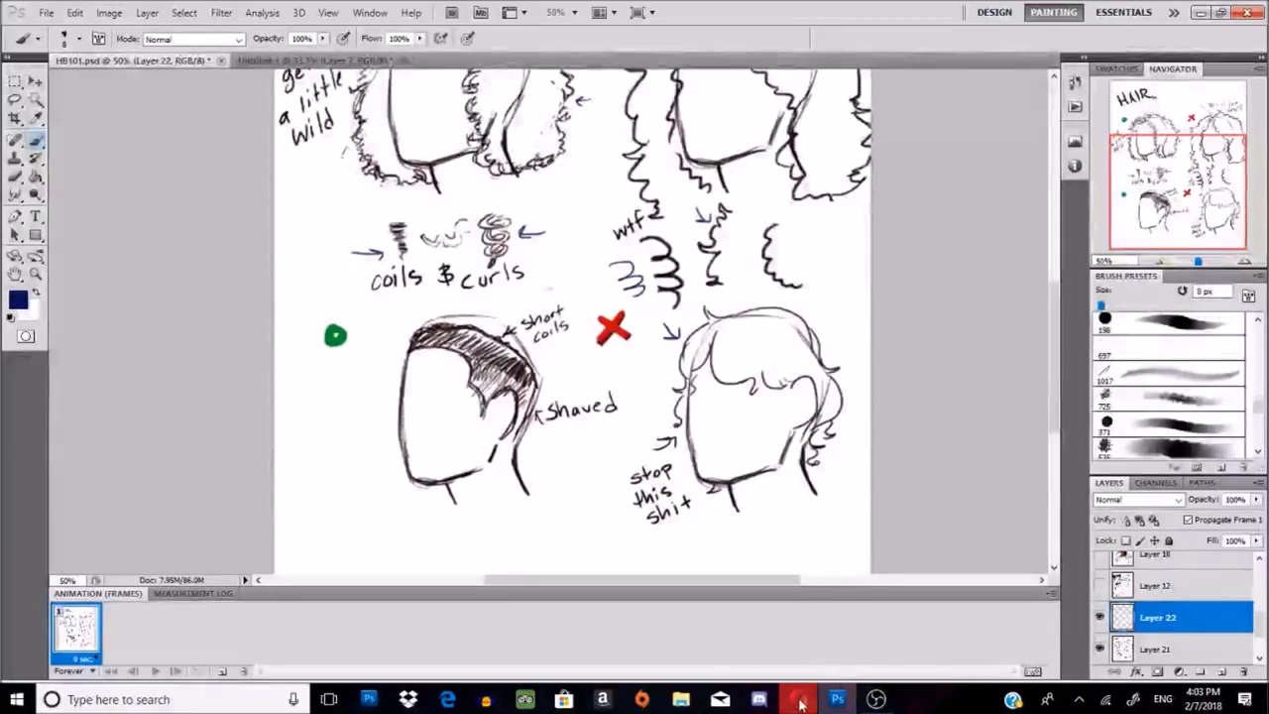
# Step: Switch to the Opera browser and bring up the Google results for "hair types"
pyautogui.moveTo(798, 699)
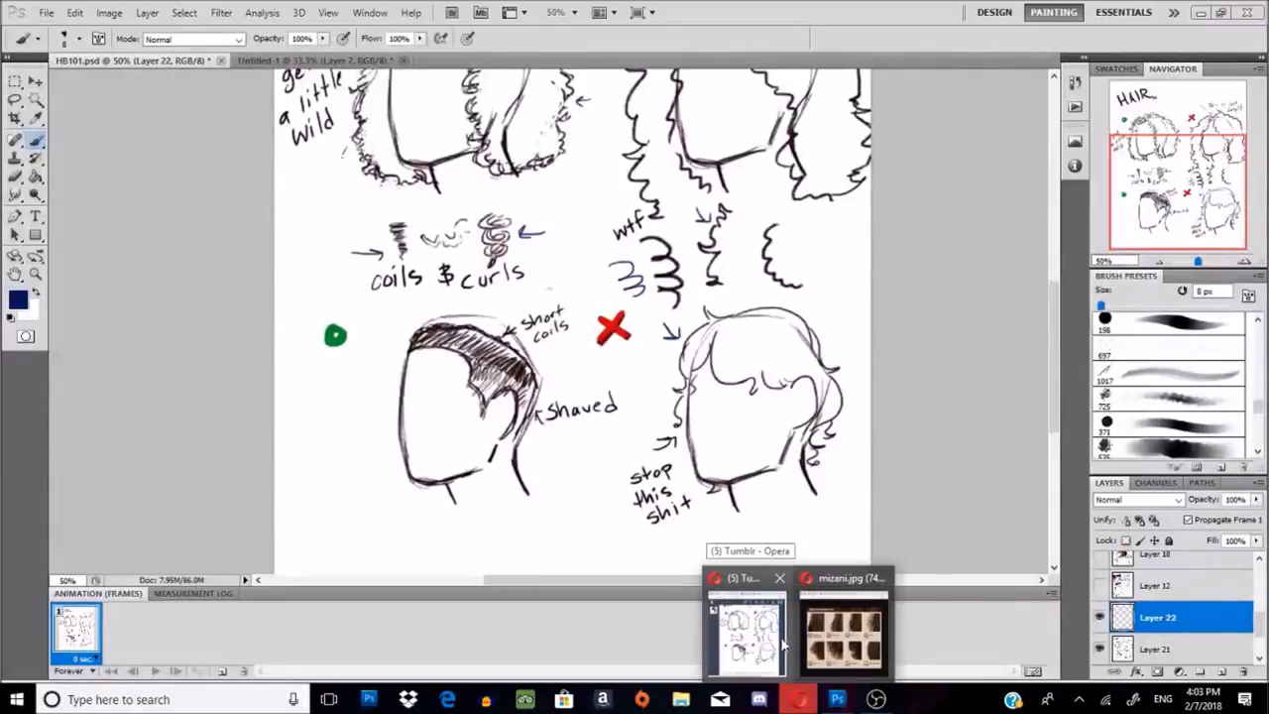
pyautogui.click(771, 634)
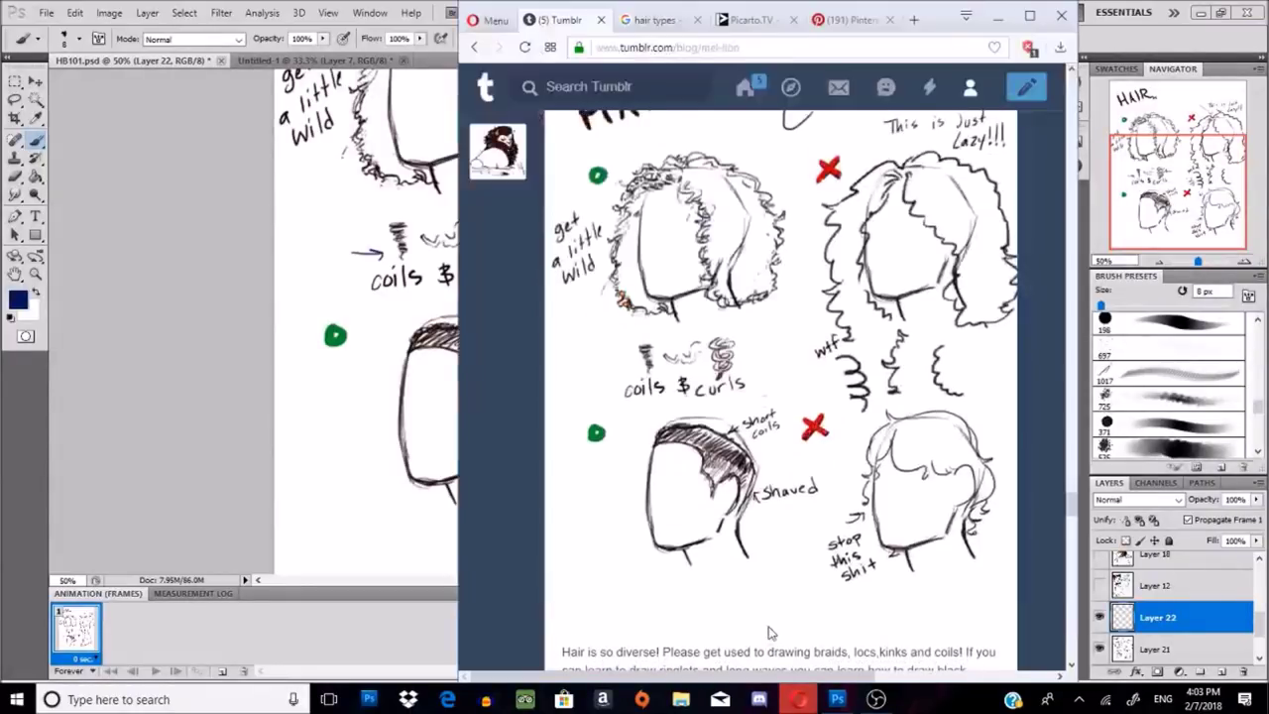
pyautogui.hotkey('ctrl', 'Tab')
pyautogui.hscroll(1, 768, 631)
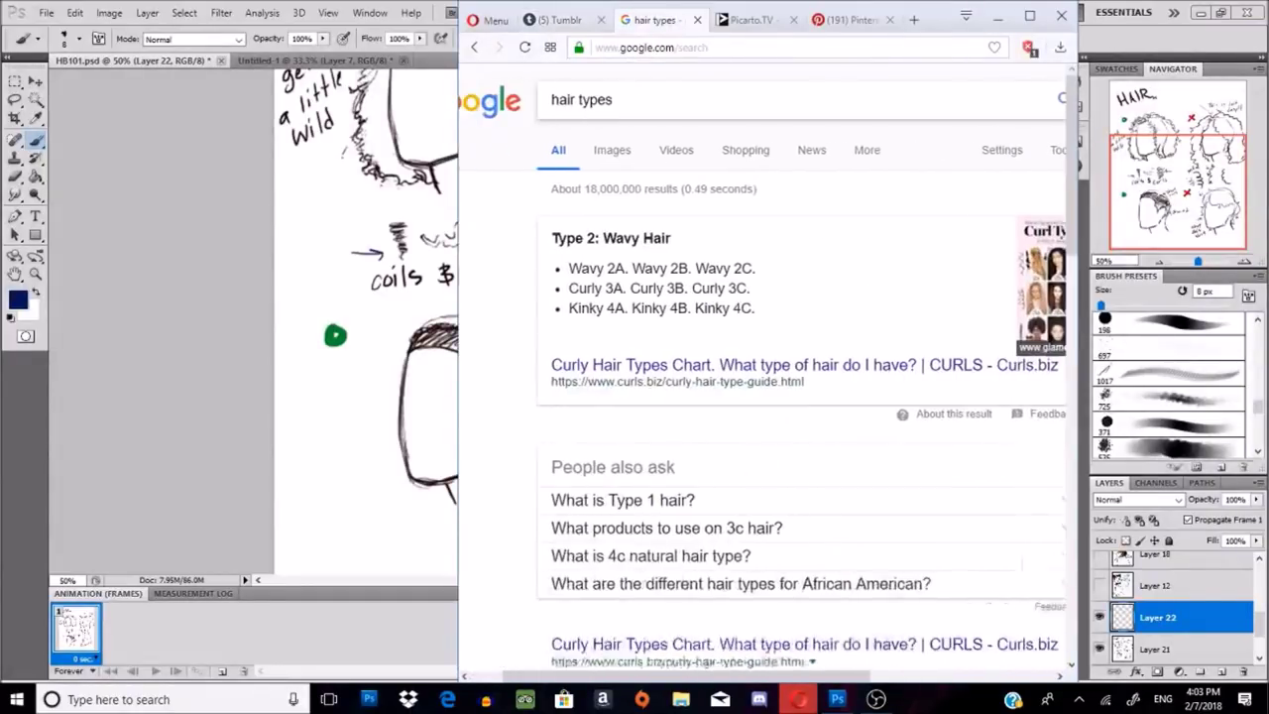
# Step: Replace the query and search Google Images for "short woman black hair"
pyautogui.click(612, 99)
pyautogui.press('BackSpace')
pyautogui.press('BackSpace')
pyautogui.press('BackSpace')
pyautogui.press('BackSpace')
pyautogui.press('BackSpace')
pyautogui.press('BackSpace')
pyautogui.press('BackSpace')
pyautogui.press('BackSpace')
pyautogui.press('BackSpace')
pyautogui.press('BackSpace')
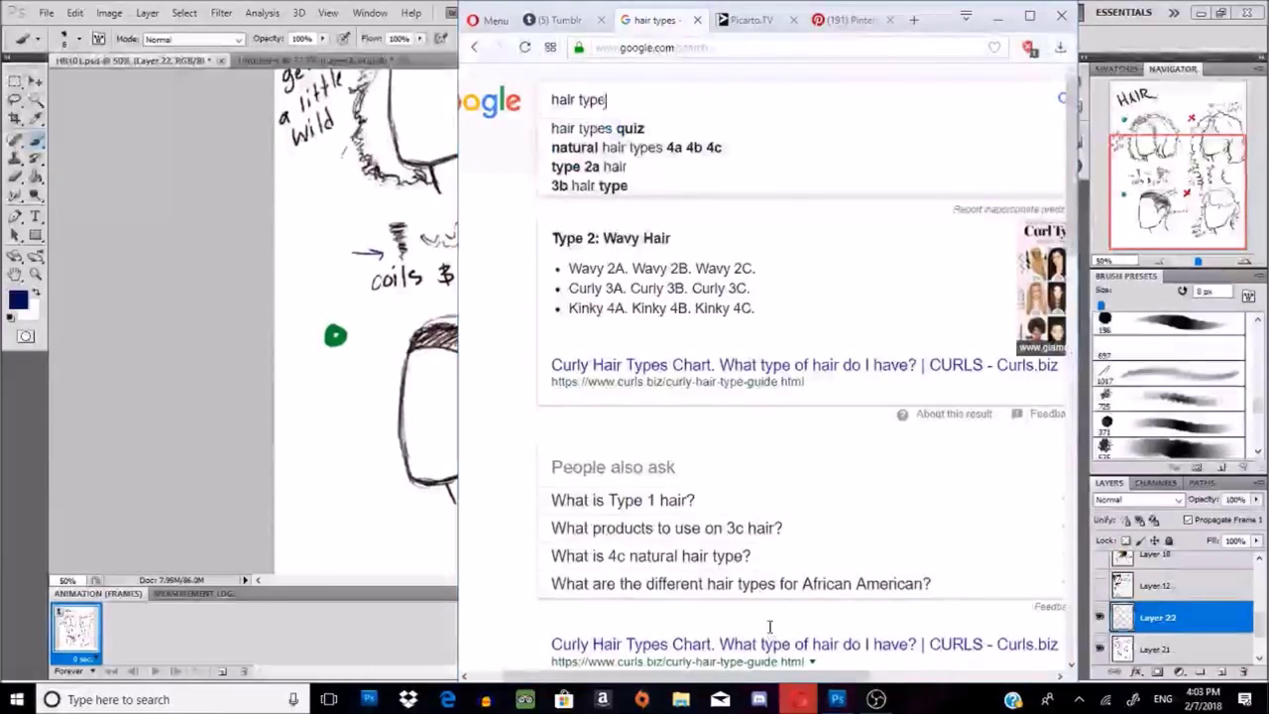
pyautogui.write('short woman')
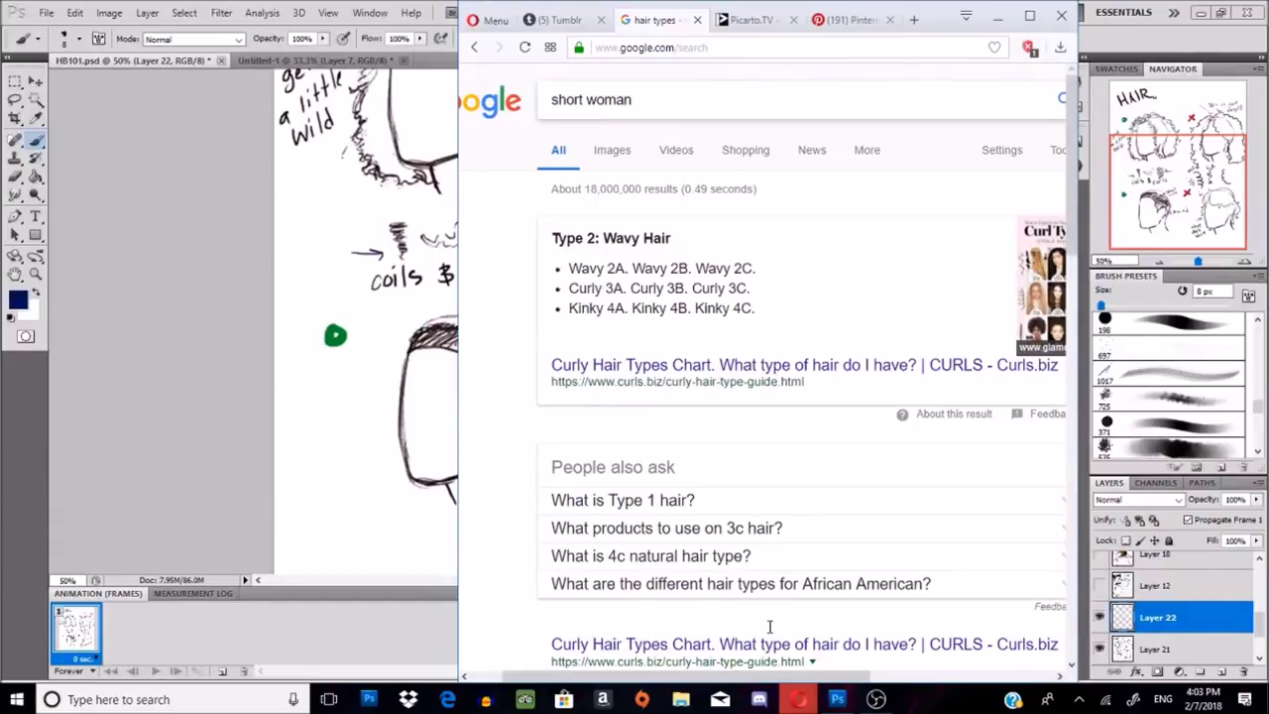
pyautogui.write(' black hair')
pyautogui.press('Return')
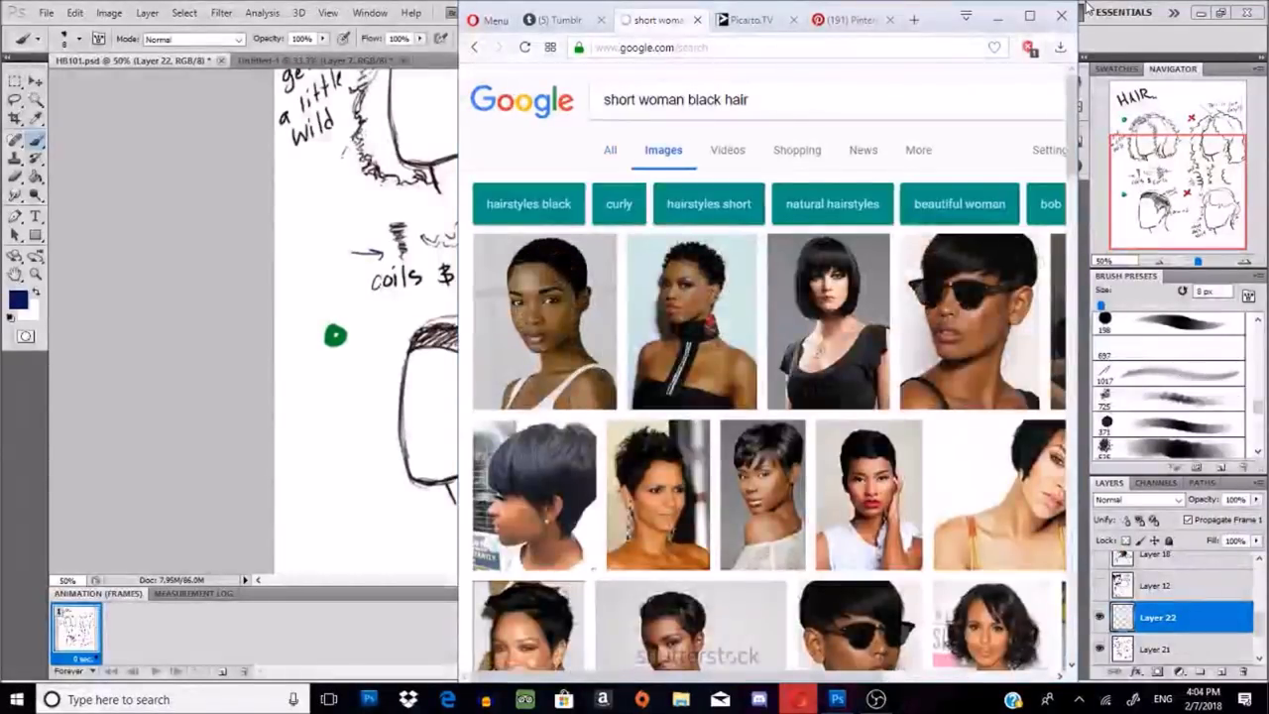
# Step: Browse the short hairstyle images and preview the "72 Short Hairstyles for Black Women" photo with the rounded natural afro
pyautogui.scroll(-2, 1081, 168)
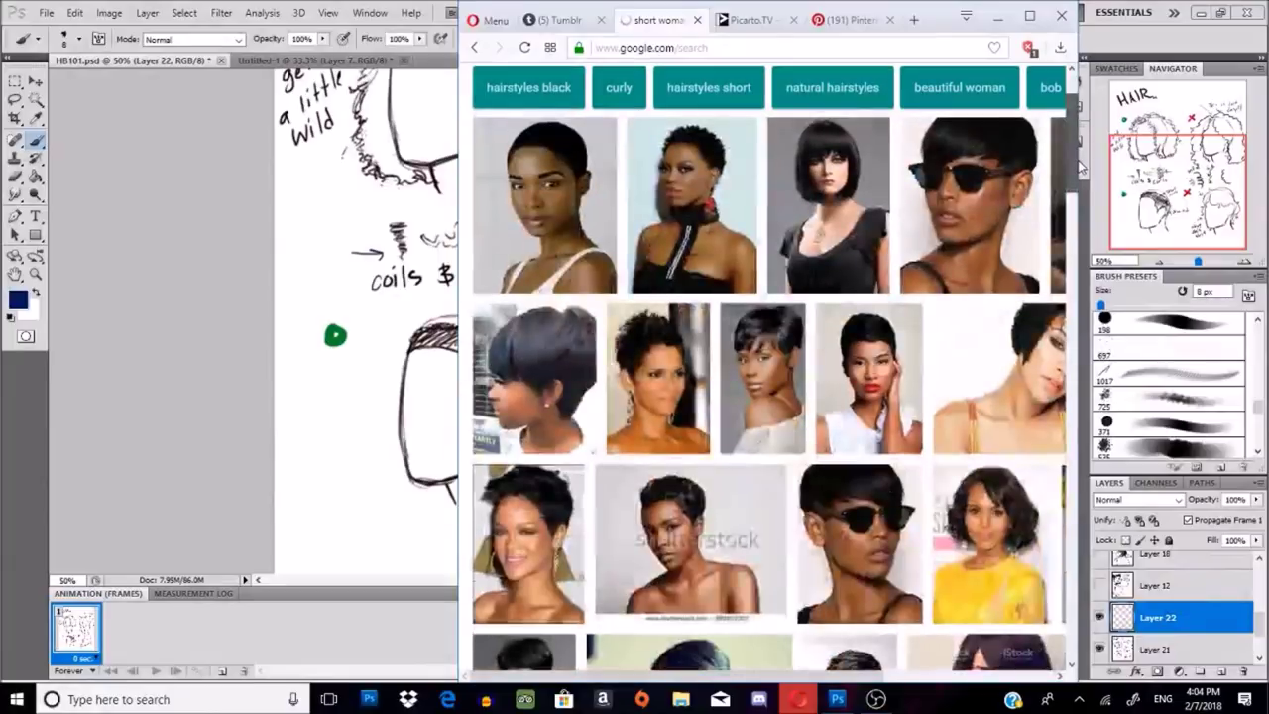
pyautogui.scroll(-6, 1080, 168)
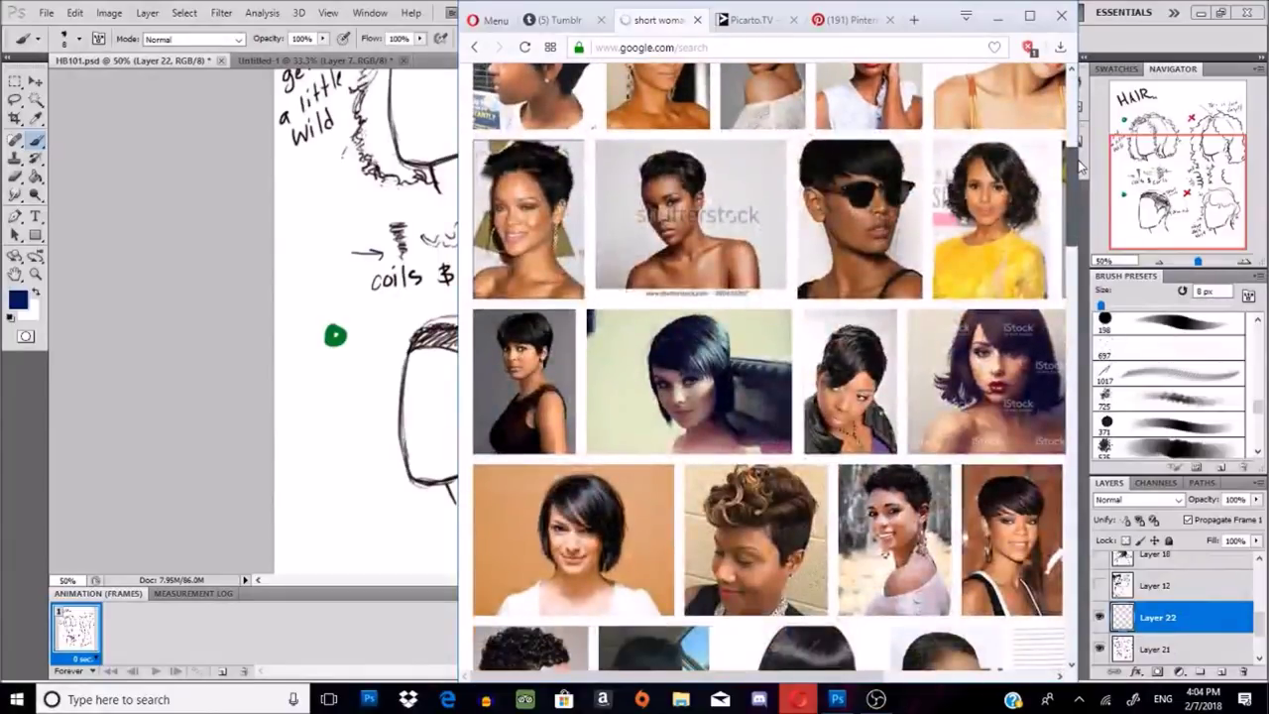
pyautogui.scroll(1, 1081, 168)
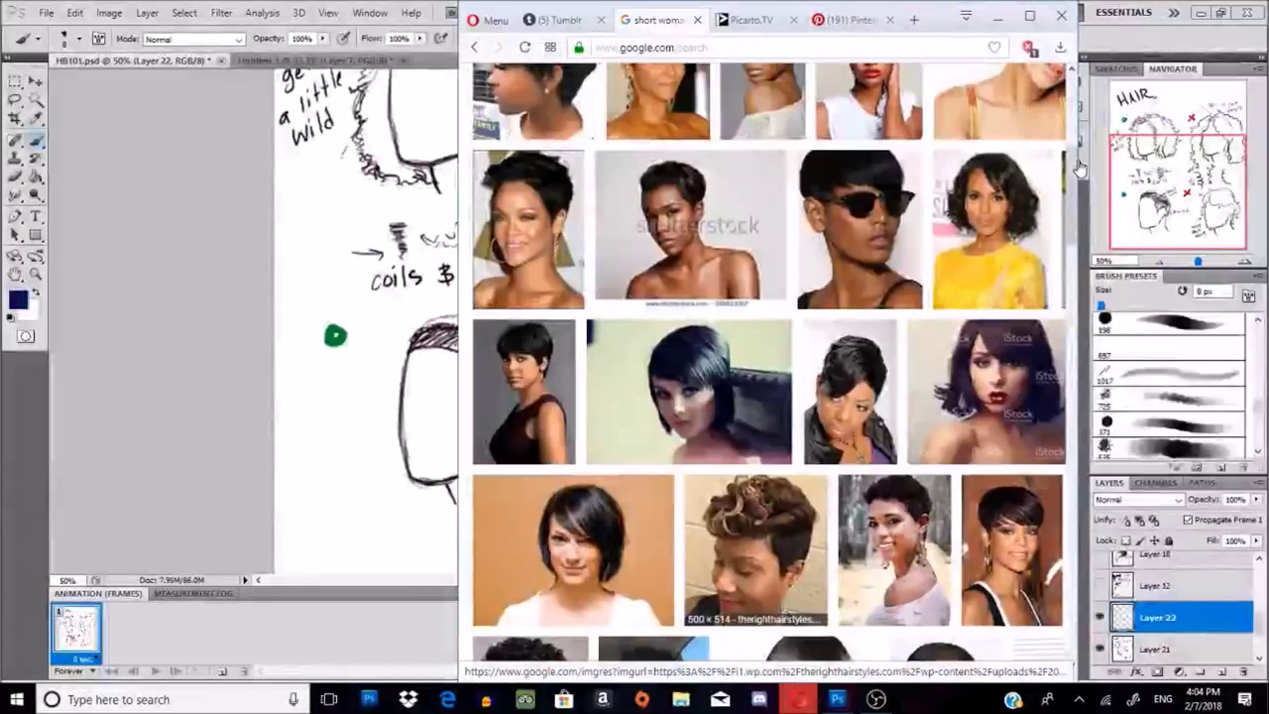
pyautogui.scroll(-8, 1079, 167)
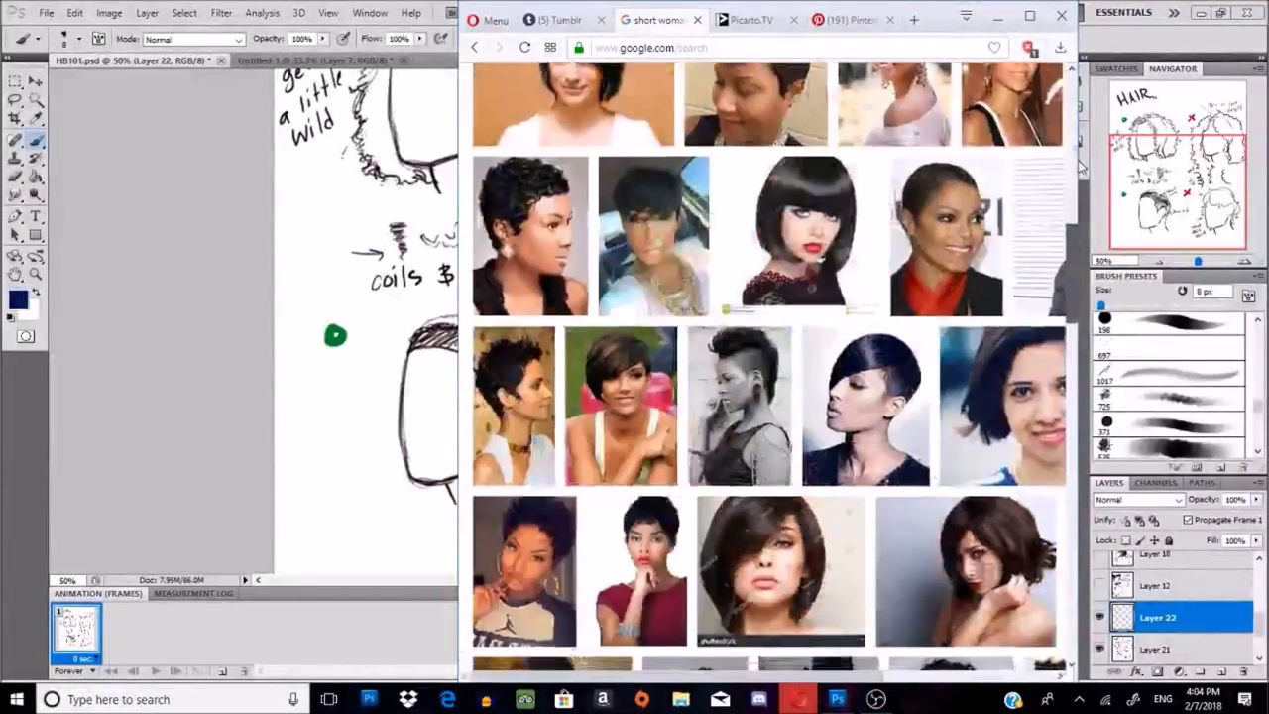
pyautogui.scroll(-2, 1077, 160)
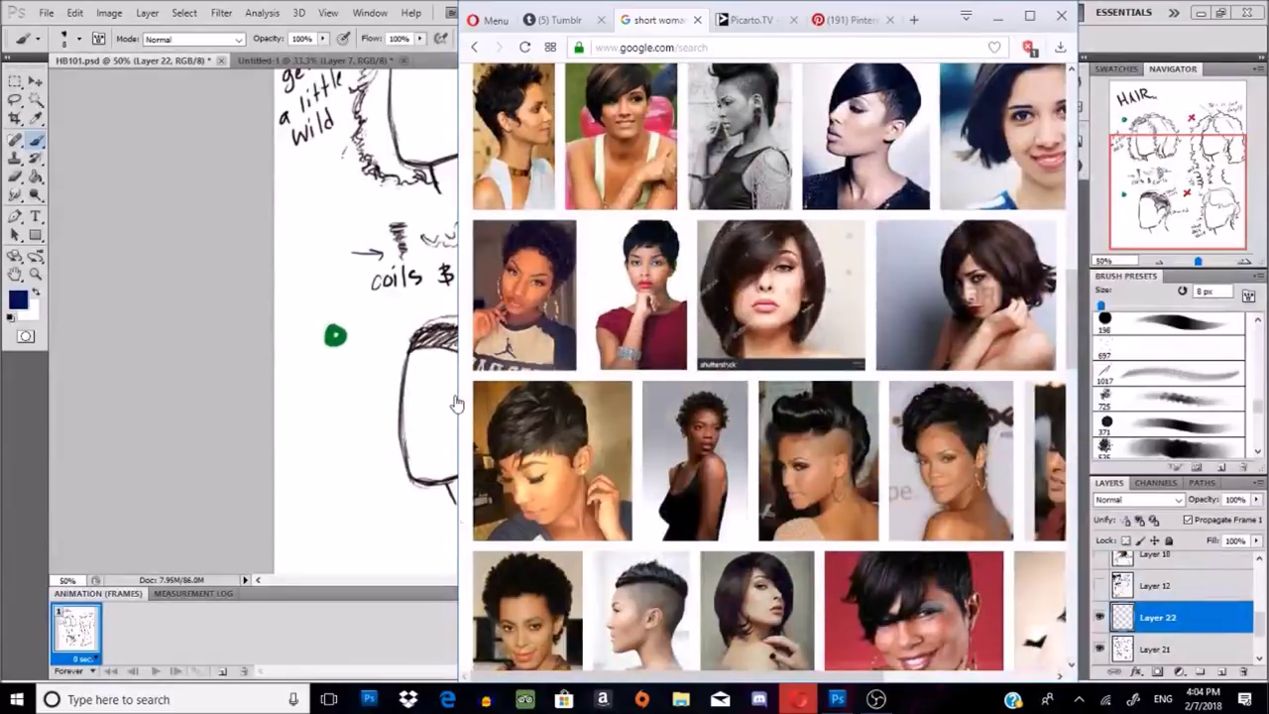
pyautogui.scroll(-2, 463, 526)
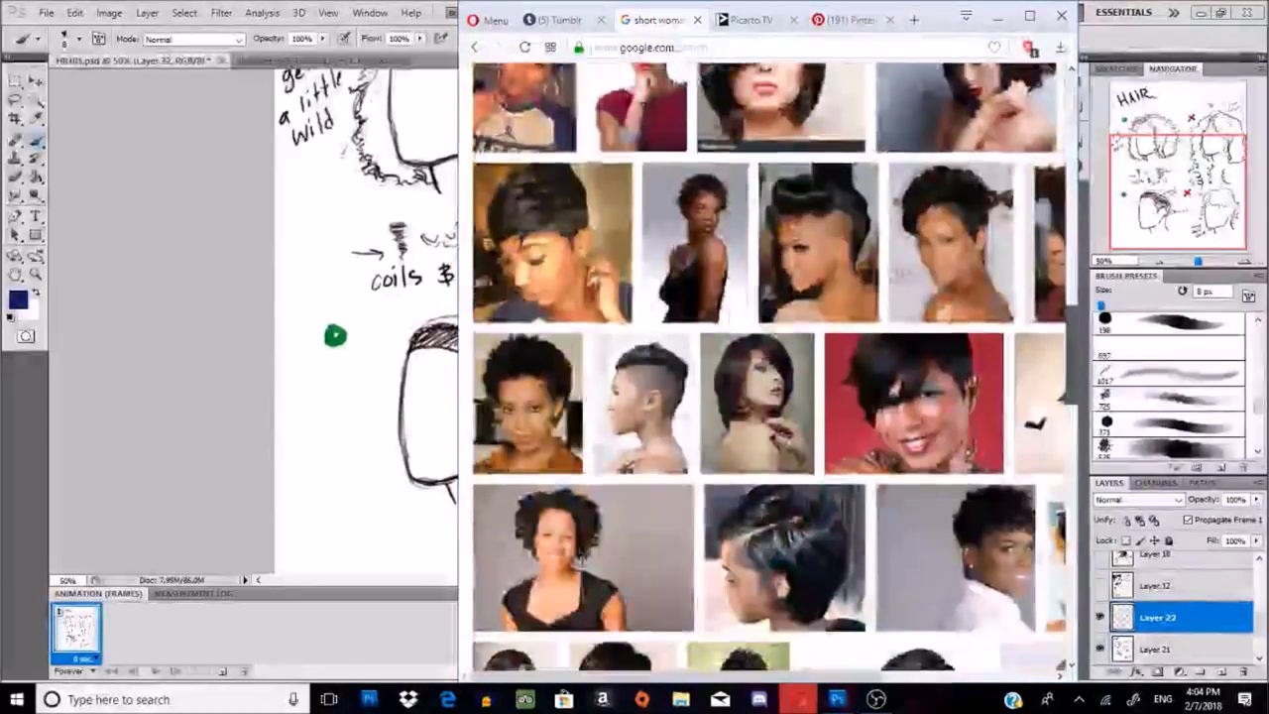
pyautogui.scroll(-1, 461, 526)
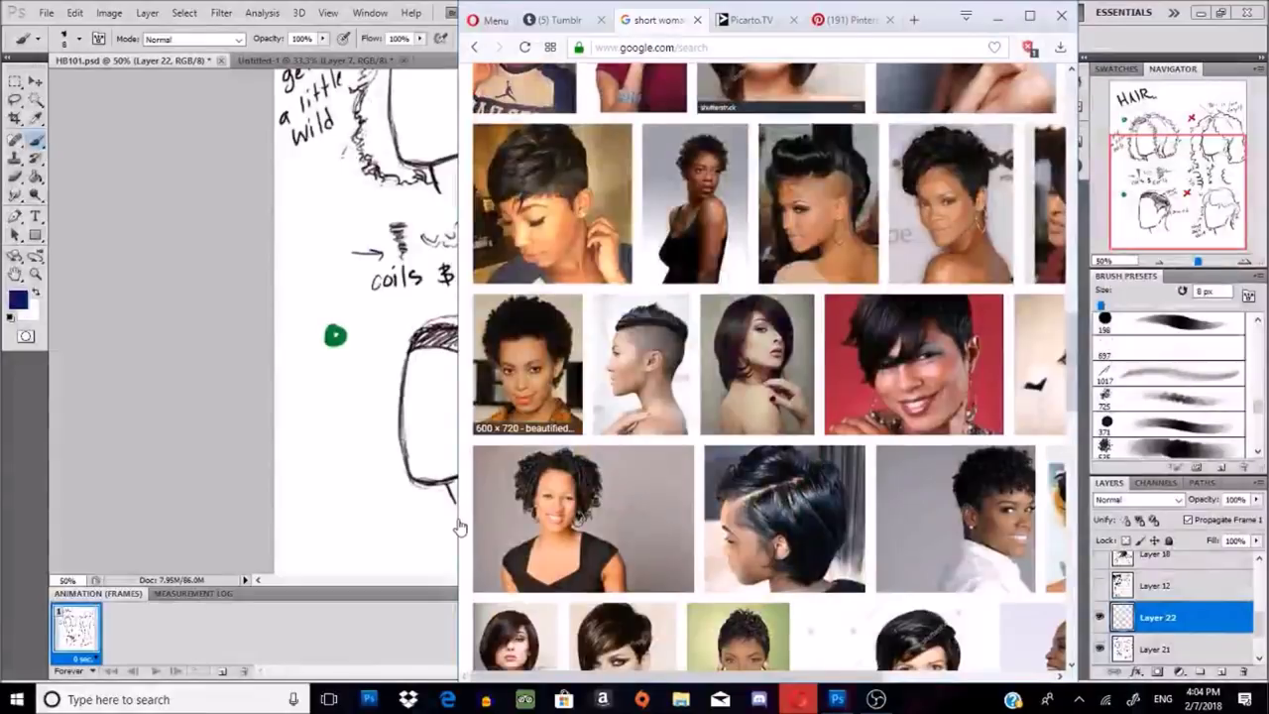
pyautogui.click(528, 364)
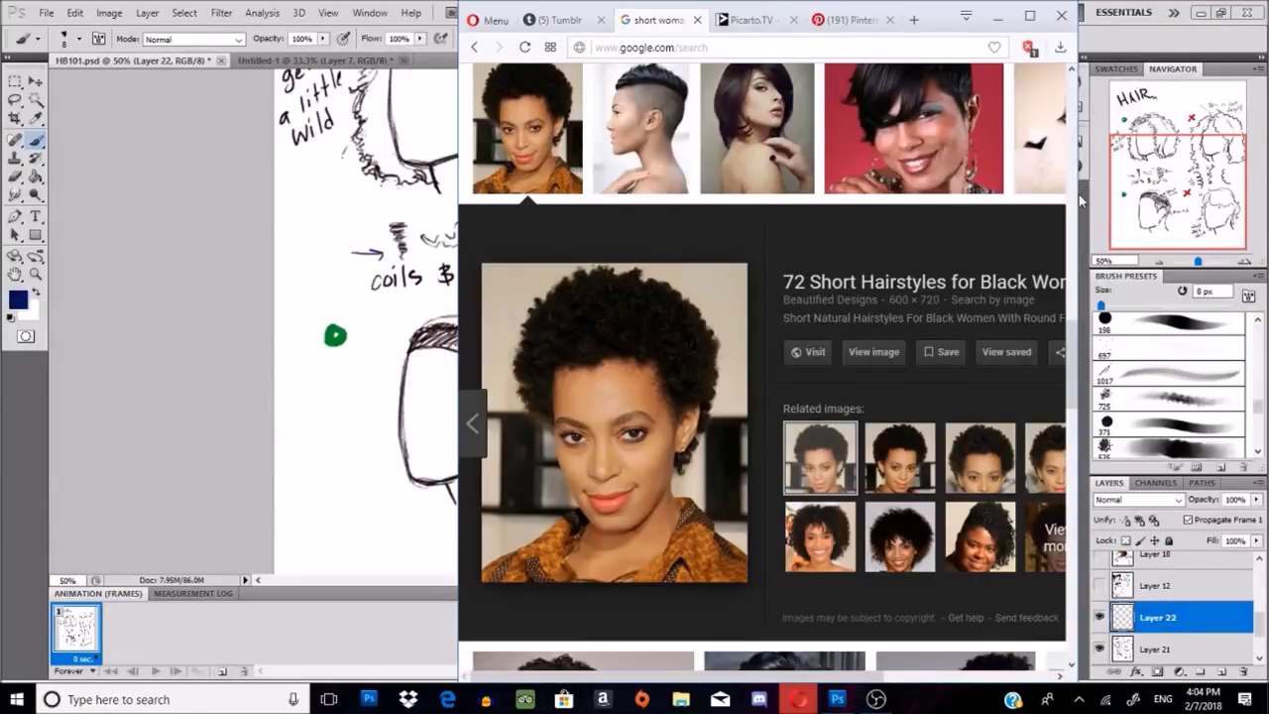
# Step: Preview the side-parted "Best 25+ Short black hairstyles" photo and the fringed "58 Great Short Hairstyles" photo from Ring My Fashion
pyautogui.scroll(-3, 1078, 335)
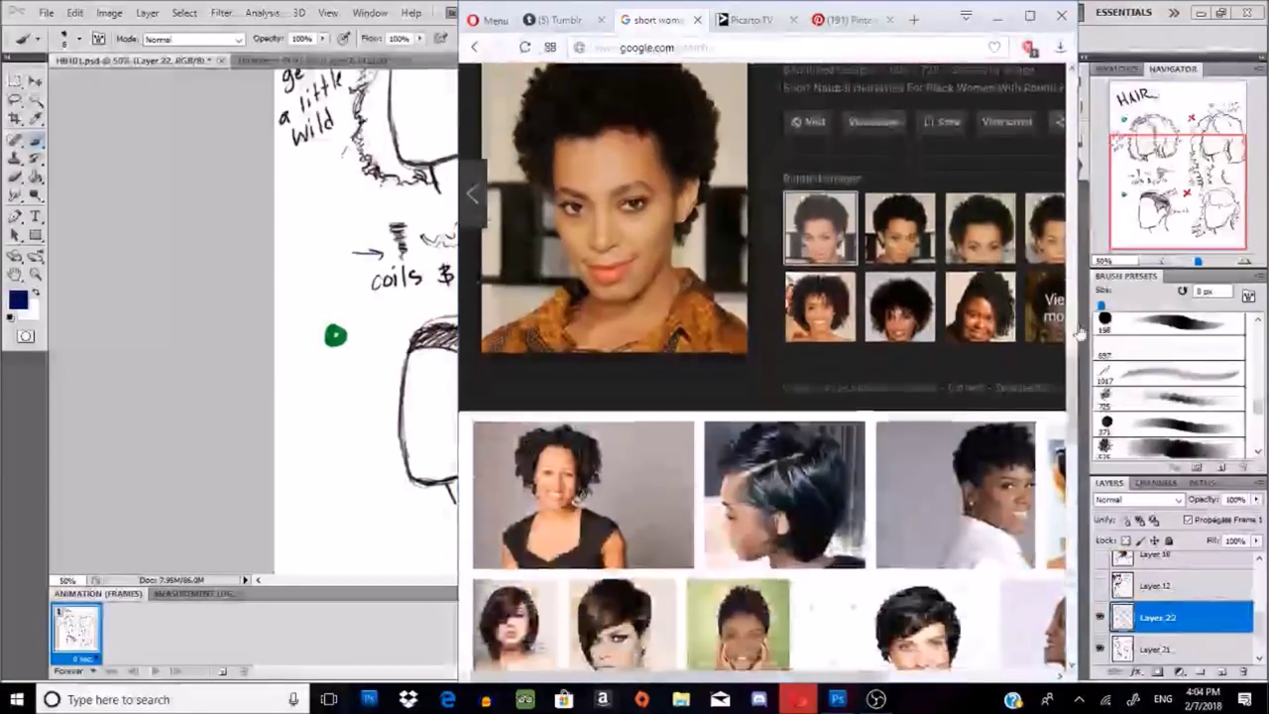
pyautogui.click(784, 493)
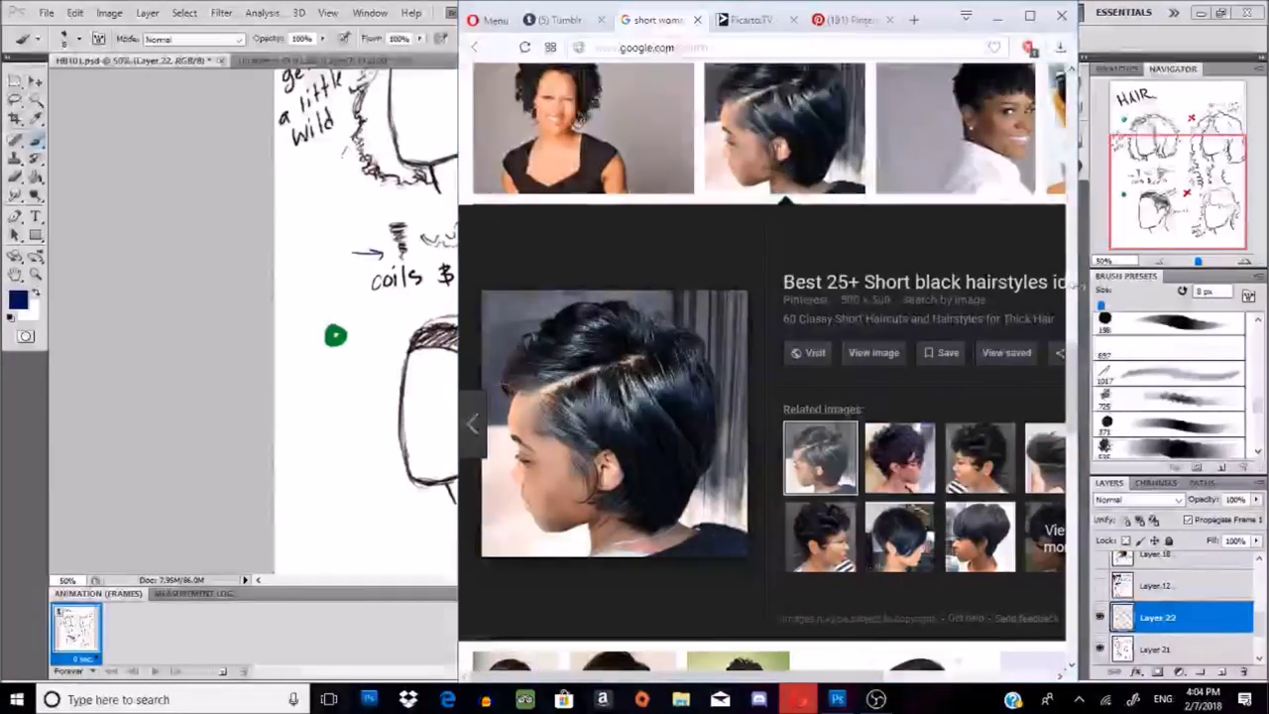
pyautogui.scroll(-4, 1079, 287)
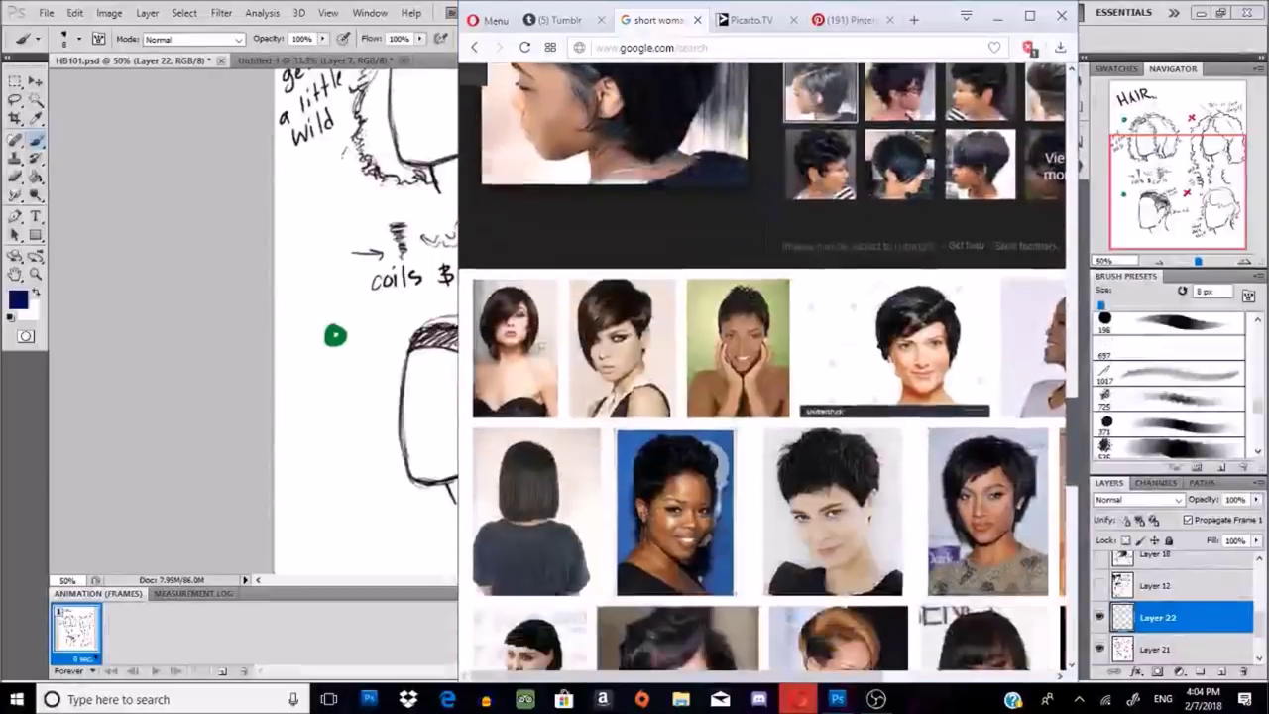
pyautogui.scroll(-5, 1078, 280)
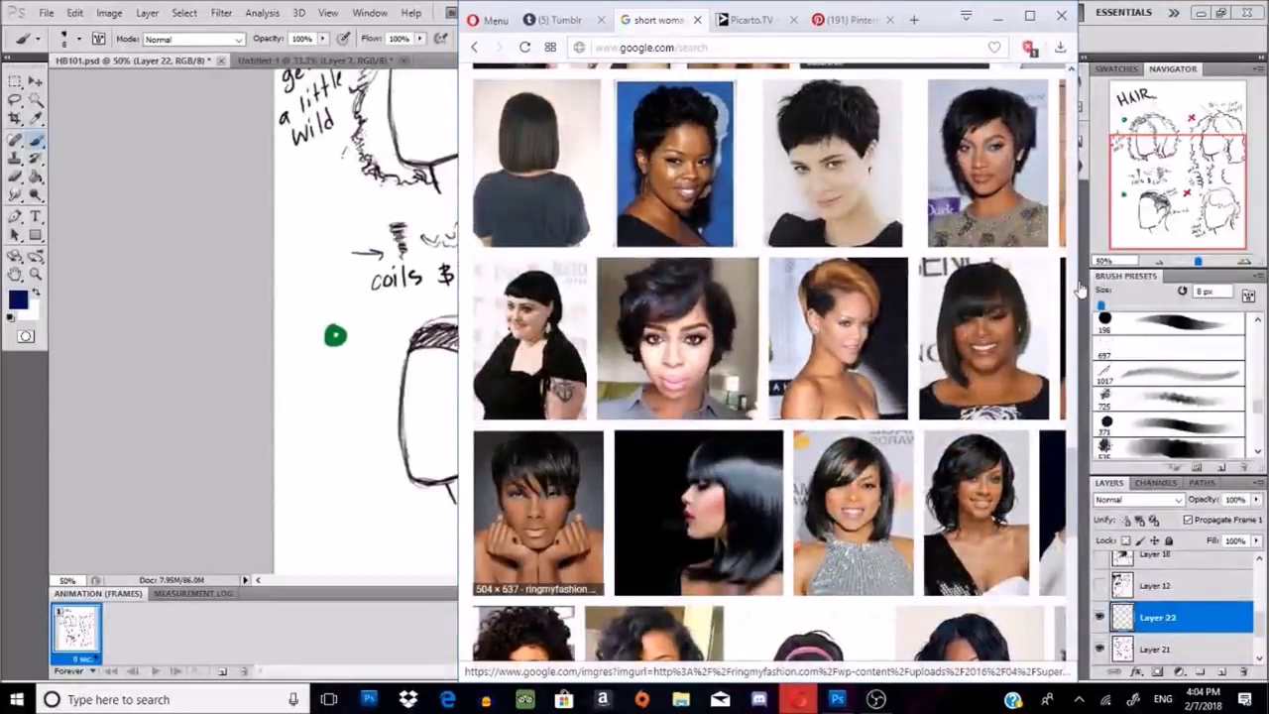
pyautogui.click(538, 512)
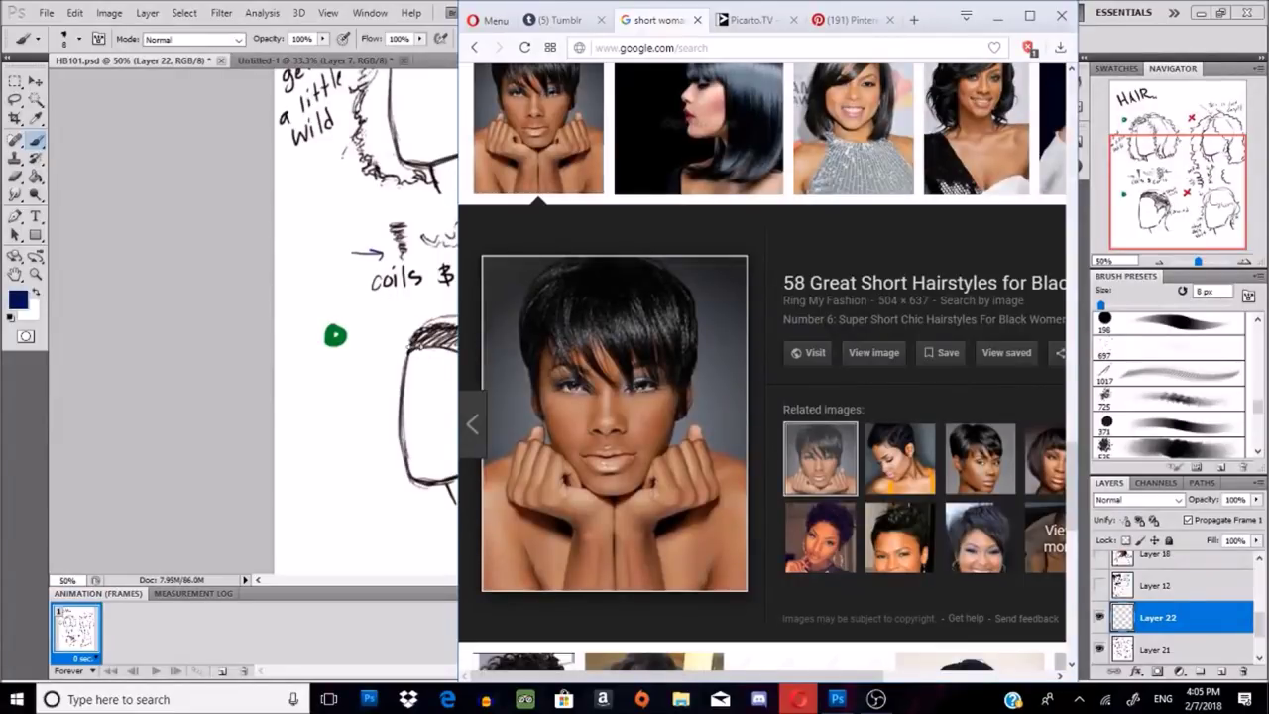
# Step: Switch back to Photoshop, circle the handwritten note beside the crossed-out wavy short hairstyle and add arrows pointing at its outline
pyautogui.click(334, 303)
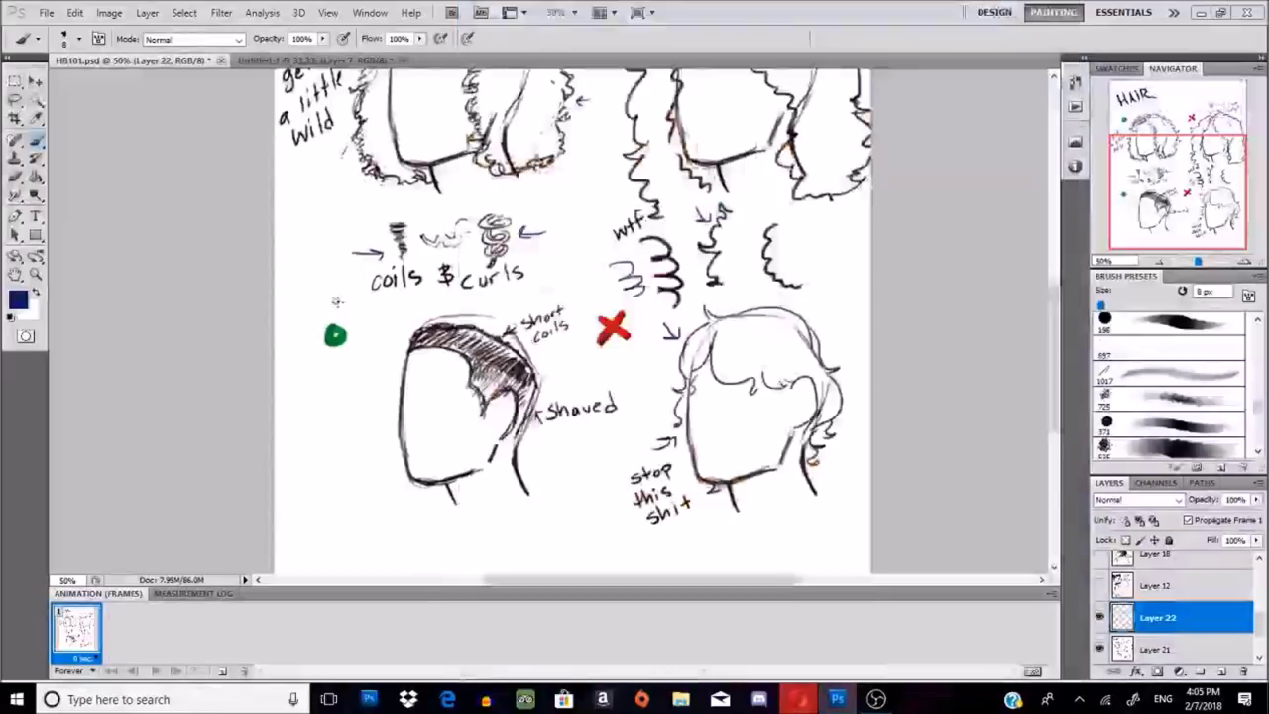
pyautogui.moveTo(600, 463)
pyautogui.mouseDown()
pyautogui.moveTo(719, 519)
pyautogui.moveTo(619, 454)
pyautogui.moveTo(674, 441)
pyautogui.mouseUp()
pyautogui.moveTo(647, 377); pyautogui.dragTo(669, 369)
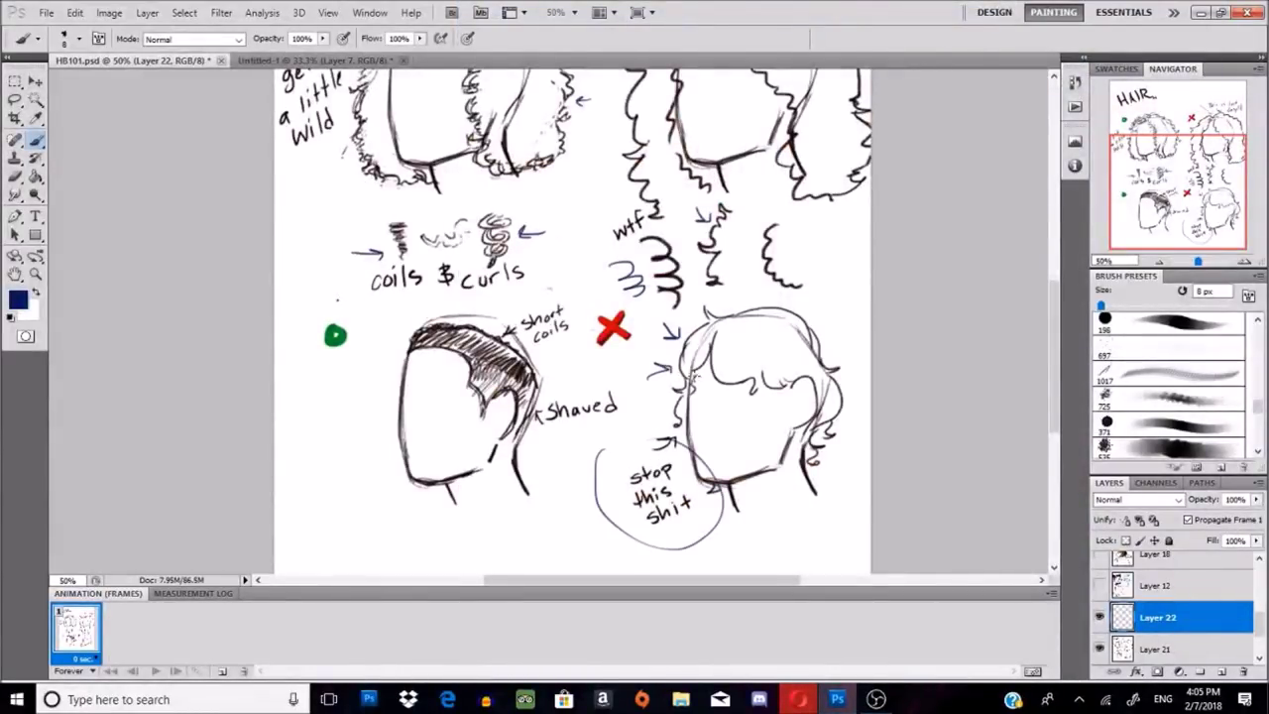
pyautogui.click(1160, 194)
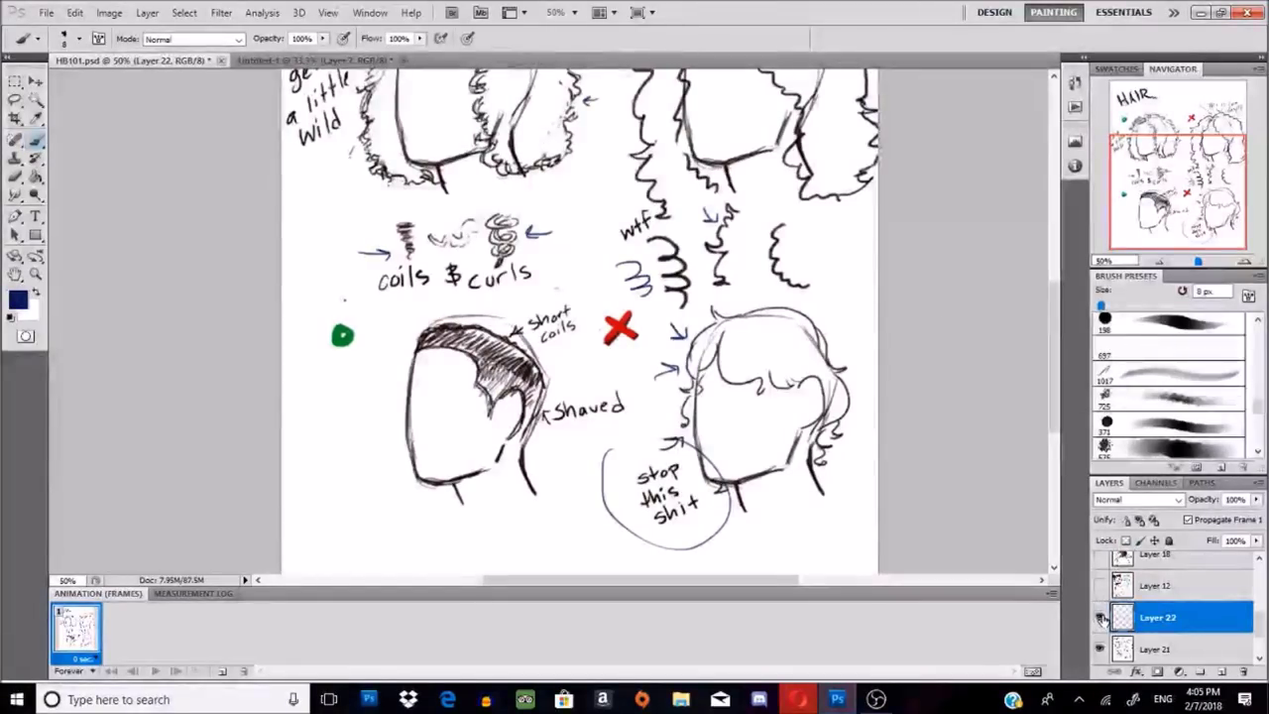
# Step: Hide the annotations on Layer 22 and the hair sketches on Layer 21, leaving the Background photo collage shown
pyautogui.click(1098, 619)
pyautogui.click(1259, 639)
pyautogui.click(1099, 649)
pyautogui.click(1098, 616)
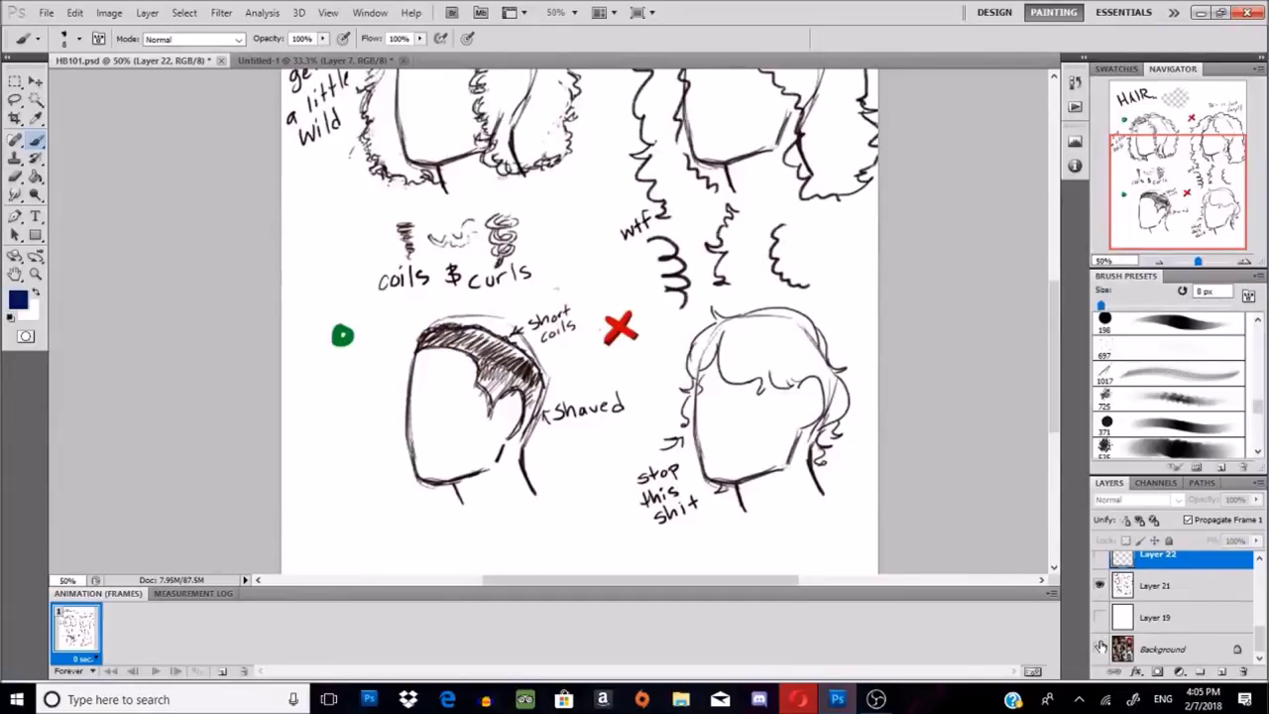
pyautogui.click(1098, 585)
pyautogui.click(1099, 650)
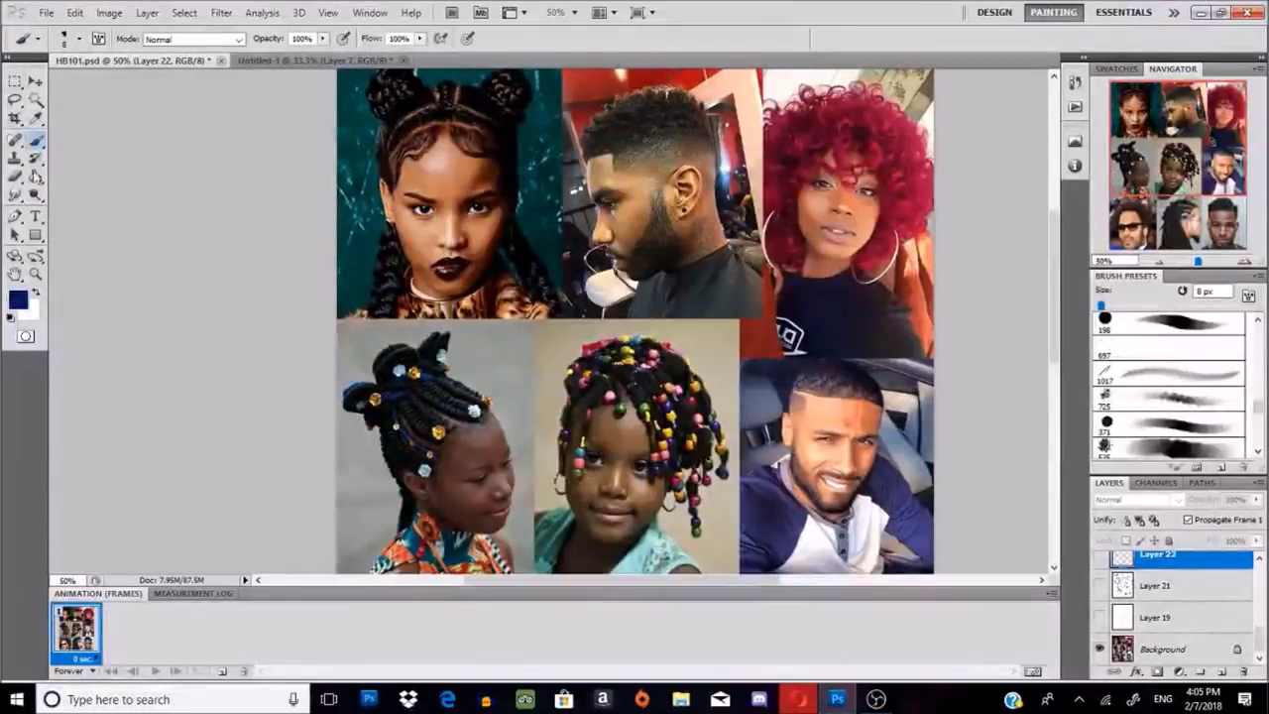
# Step: On the Background layer, draw small arrows at the red curly afro and at the sharp hairline of the man in the car
pyautogui.click(1153, 647)
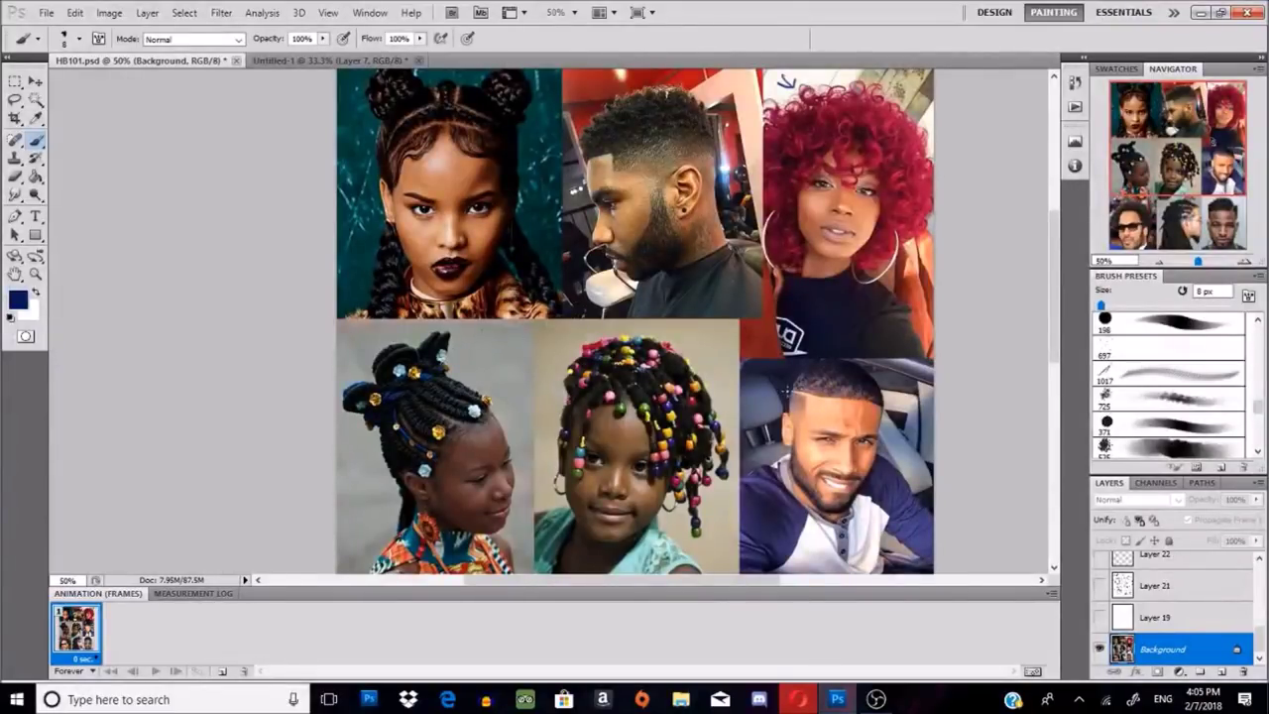
pyautogui.moveTo(825, 412); pyautogui.dragTo(816, 411)
pyautogui.moveTo(816, 404); pyautogui.dragTo(825, 404)
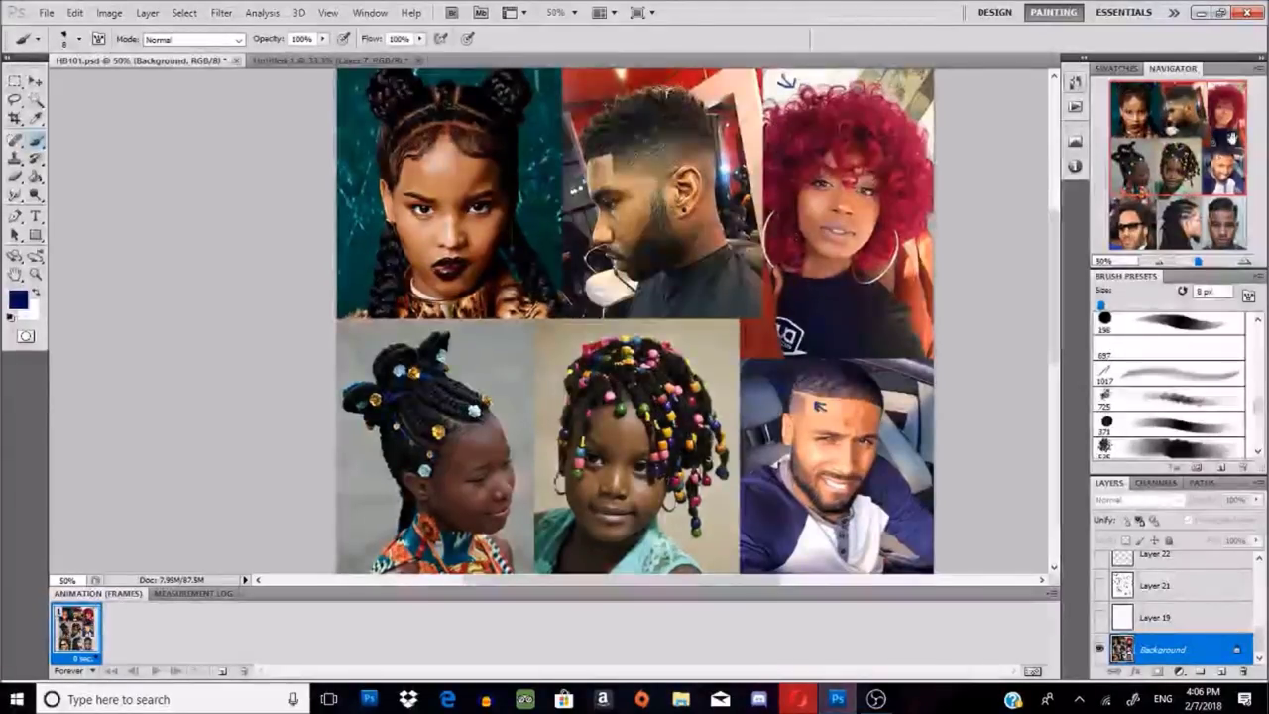
pyautogui.moveTo(1196, 176); pyautogui.dragTo(1215, 151)
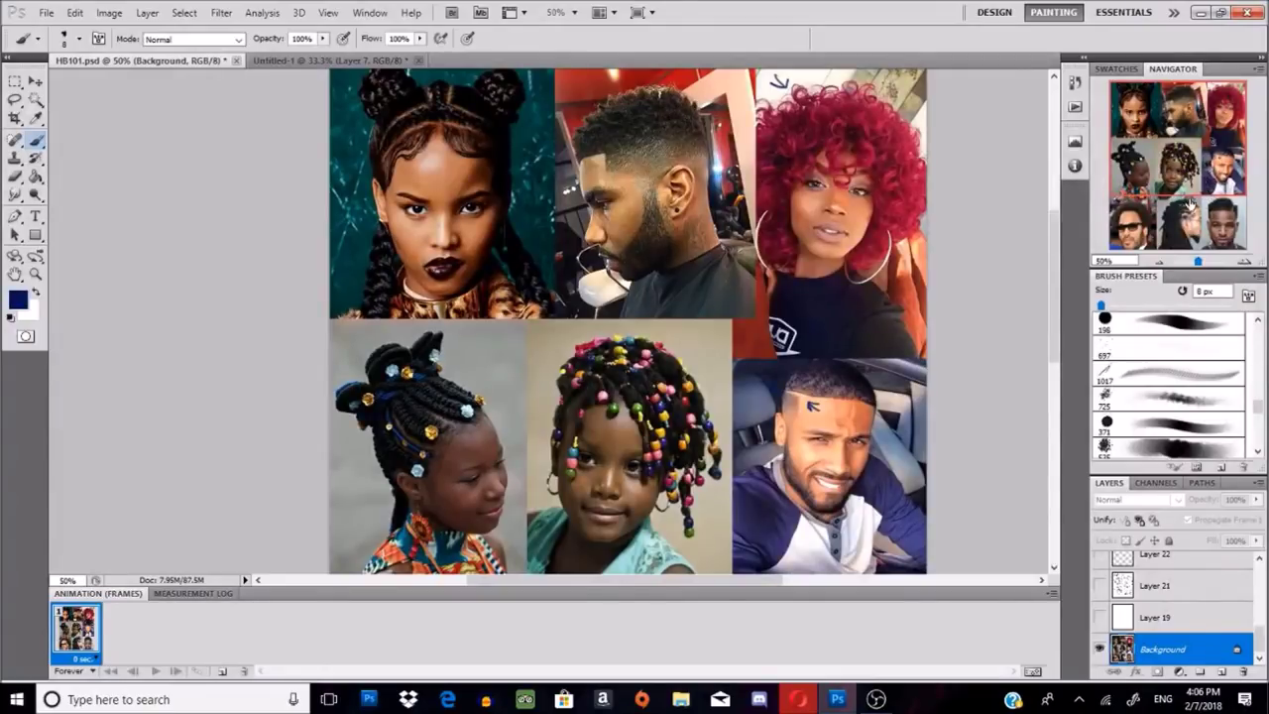
pyautogui.moveTo(1179, 193); pyautogui.dragTo(1180, 192)
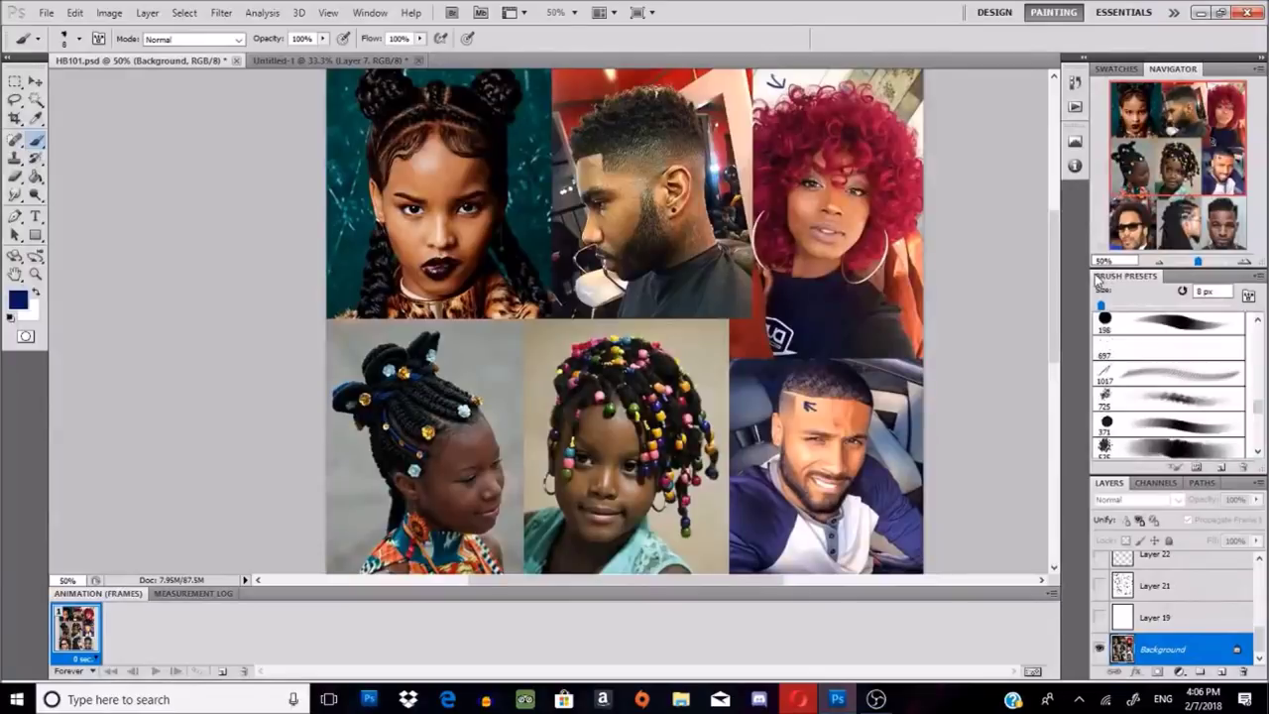
# Step: Show the hair sheet on Layer 21 again, select that layer and outline a heart around the transparent patch beside the HAIR title
pyautogui.click(1099, 586)
pyautogui.moveTo(730, 119); pyautogui.dragTo(748, 157)
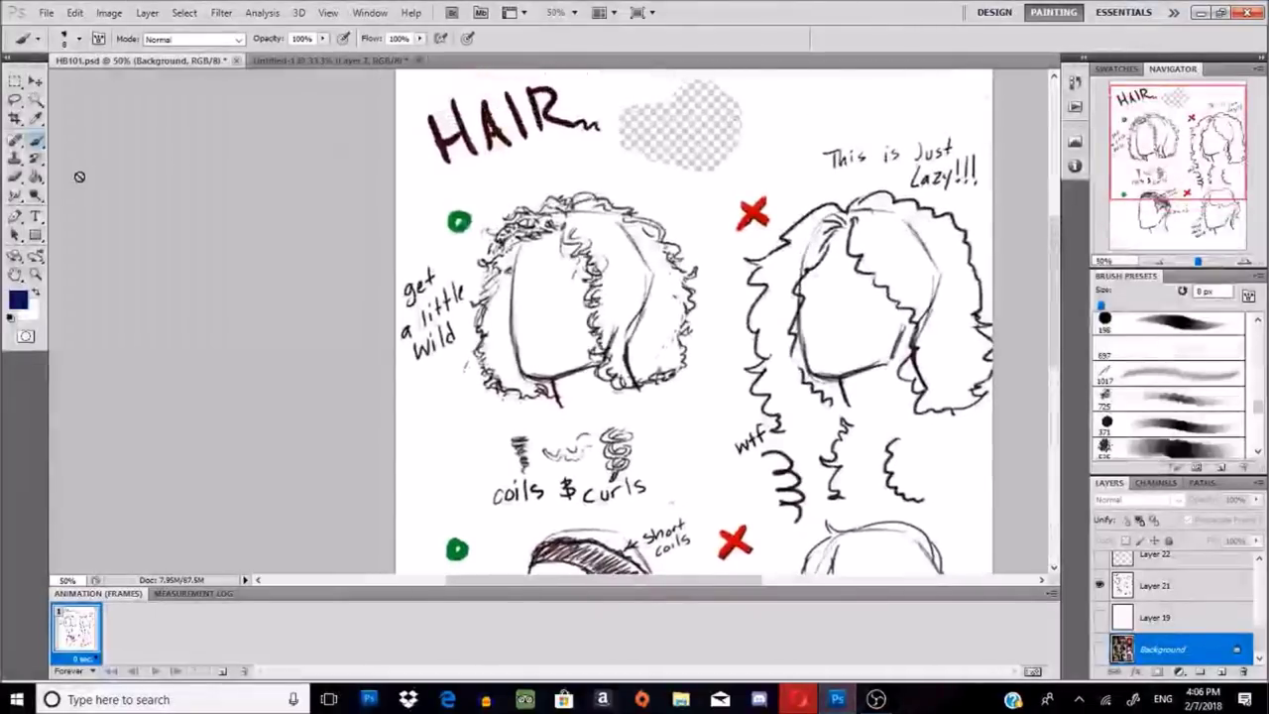
pyautogui.click(1128, 585)
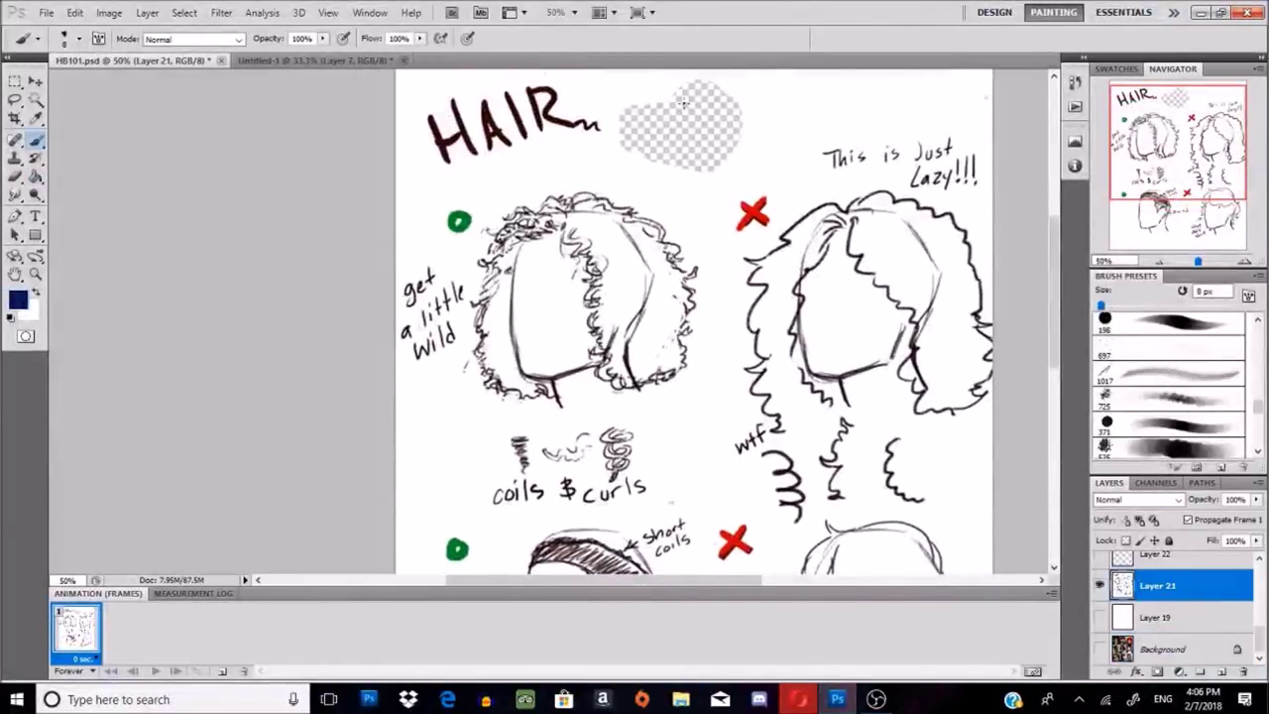
pyautogui.moveTo(672, 101)
pyautogui.mouseDown()
pyautogui.moveTo(736, 144)
pyautogui.moveTo(708, 183)
pyautogui.mouseUp()
pyautogui.moveTo(635, 153); pyautogui.dragTo(710, 167)
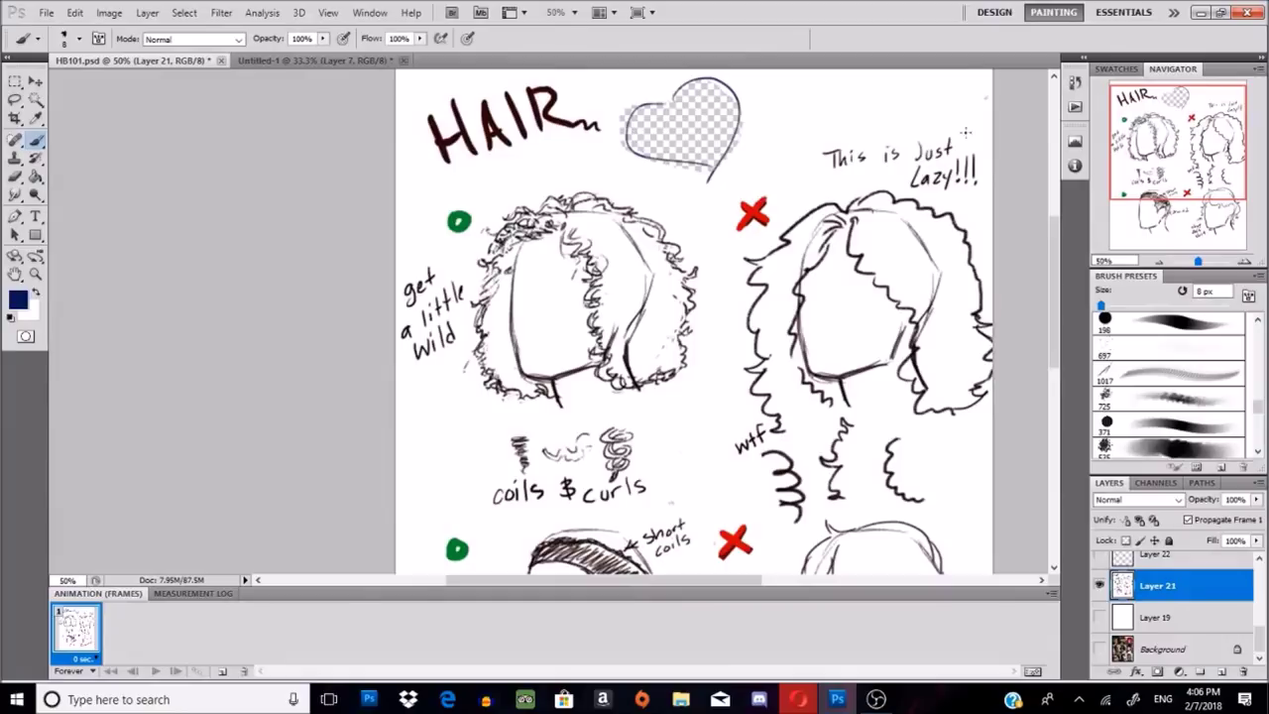
# Step: Draw arrows at the good curly hairstyle and the lazy one, and outline a small heart below the "get a little wild" note
pyautogui.moveTo(1166, 148); pyautogui.dragTo(1154, 144)
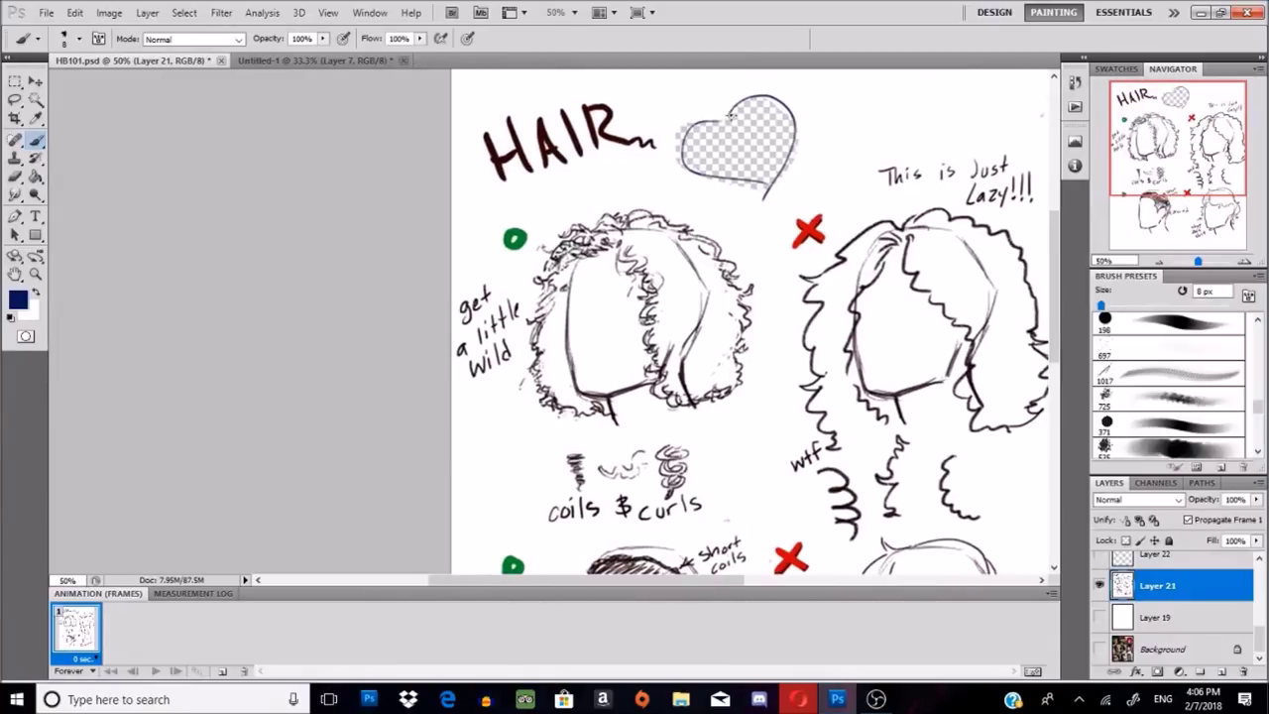
pyautogui.moveTo(1145, 139); pyautogui.dragTo(1176, 160)
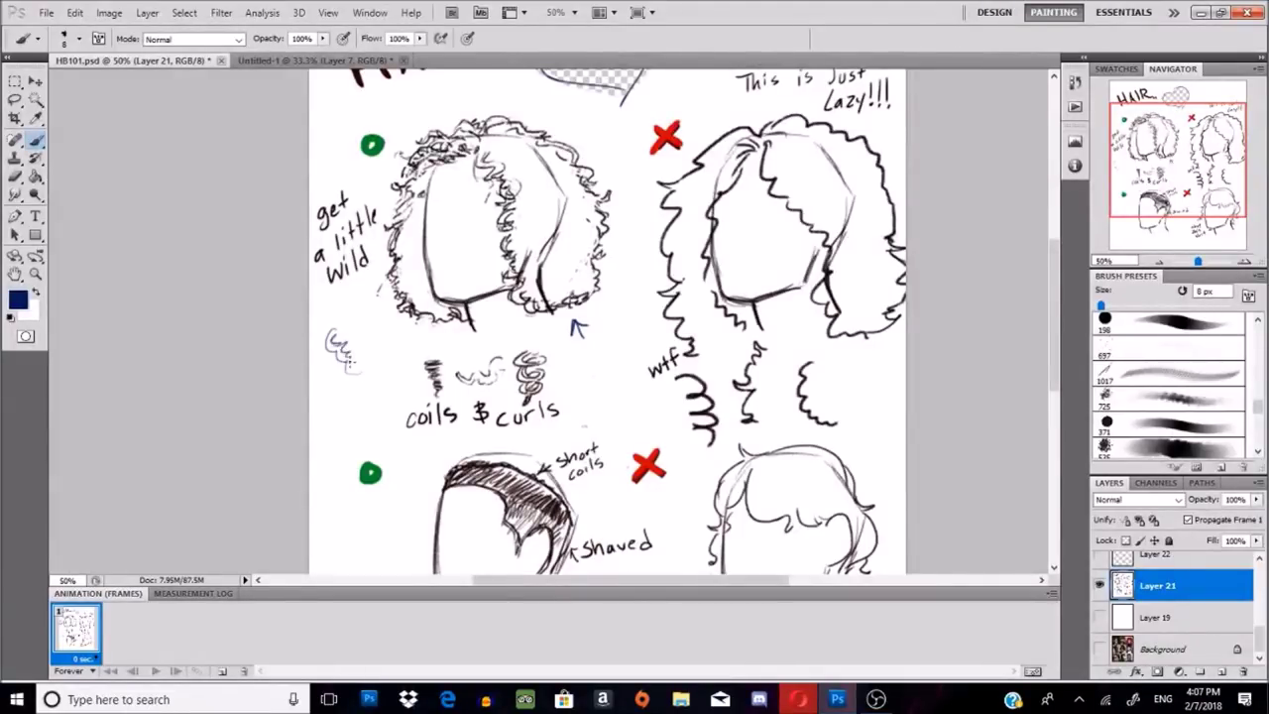
pyautogui.moveTo(365, 334)
pyautogui.mouseDown()
pyautogui.moveTo(335, 345)
pyautogui.moveTo(345, 359)
pyautogui.moveTo(328, 342)
pyautogui.mouseUp()
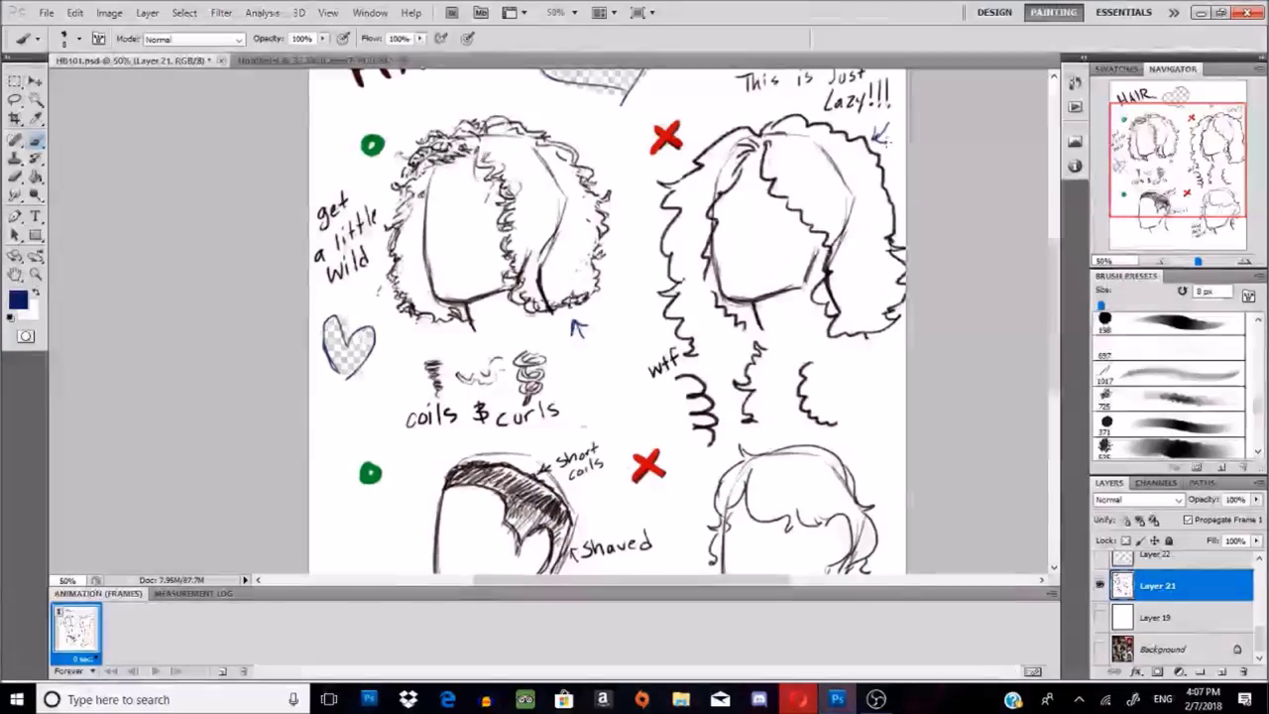
# Step: Swap the hair sheet for the Background photo collage and examine its hairstyles up close at 66.67% zoom
pyautogui.click(1098, 584)
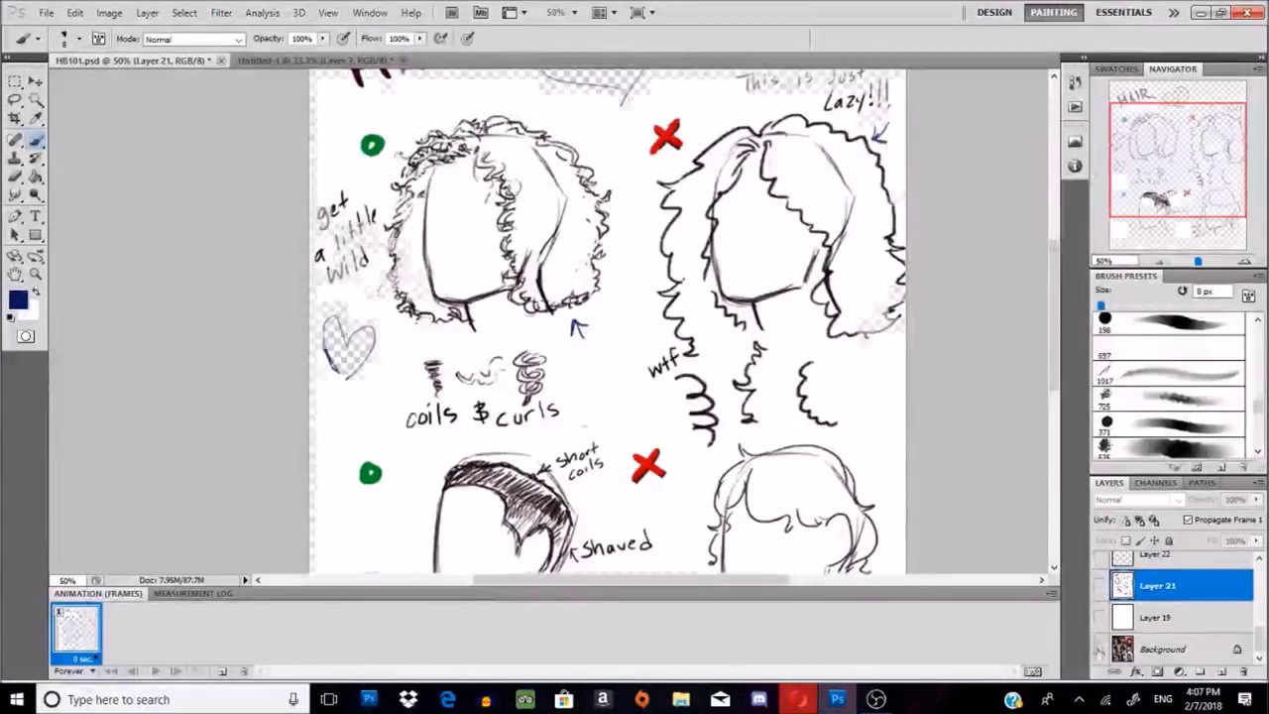
pyautogui.click(1099, 648)
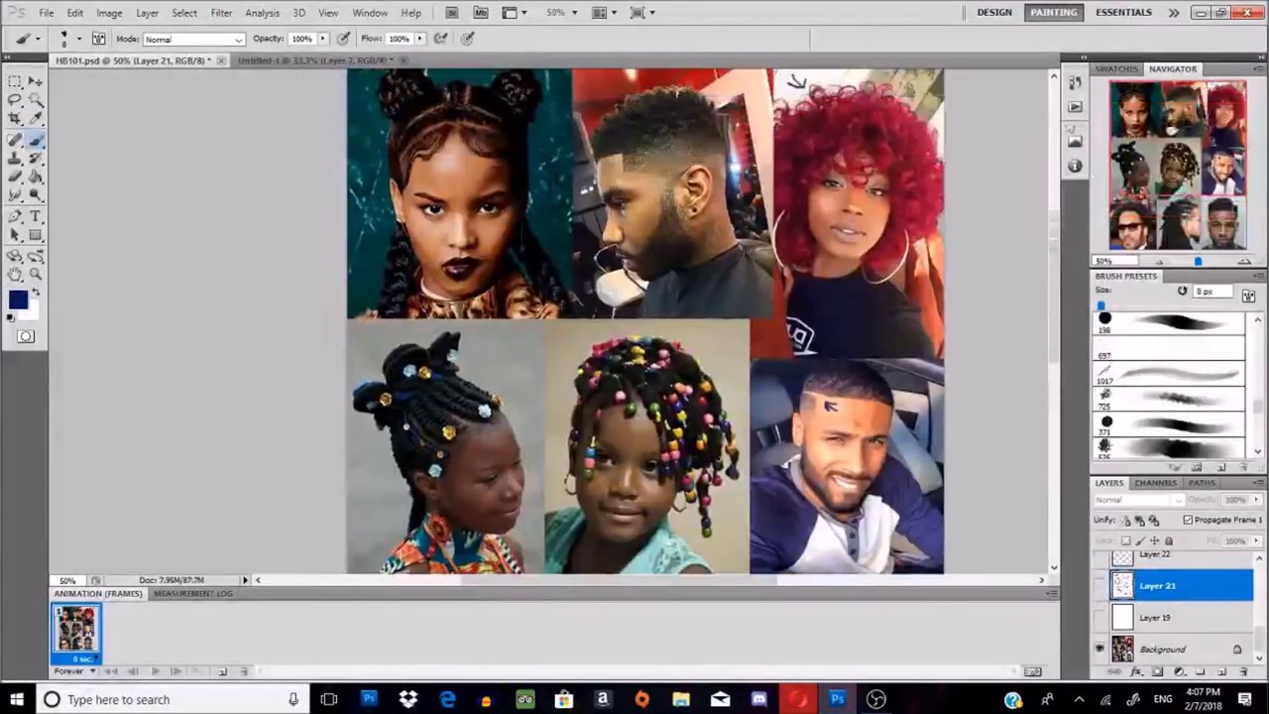
pyautogui.click(1244, 259)
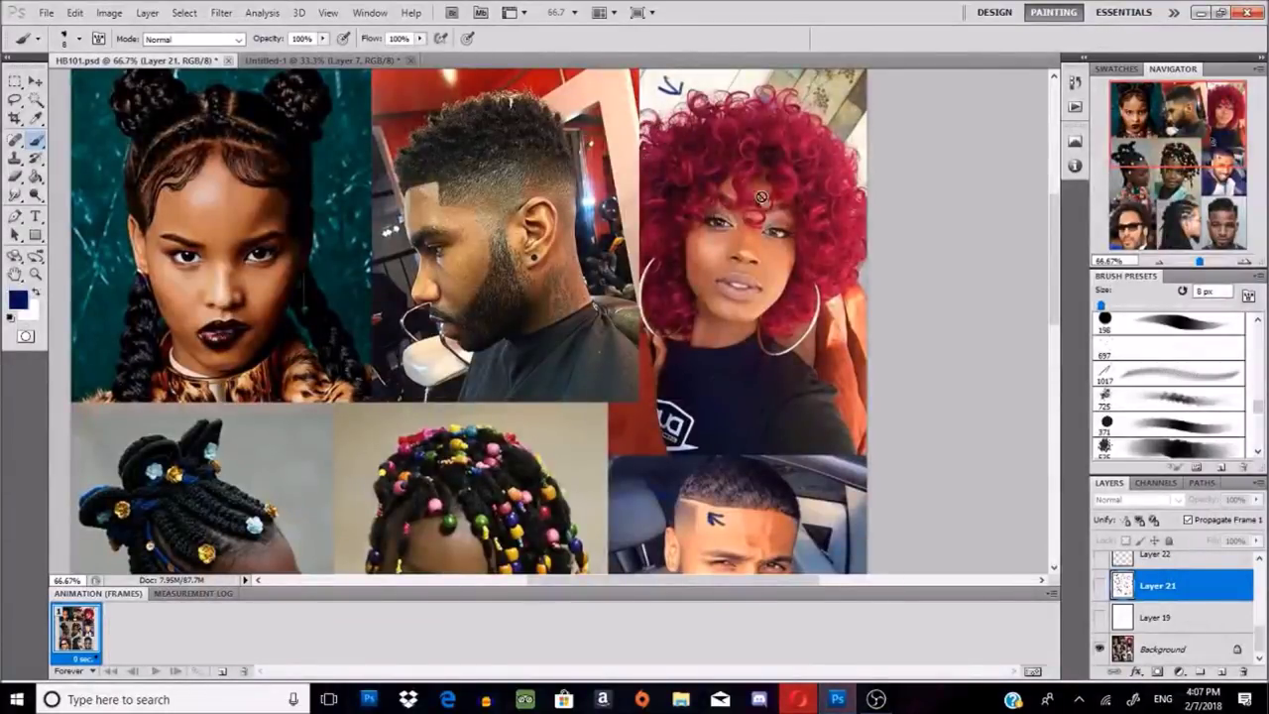
pyautogui.moveTo(1175, 151)
pyautogui.mouseDown()
pyautogui.moveTo(1176, 168)
pyautogui.moveTo(1165, 150)
pyautogui.mouseUp()
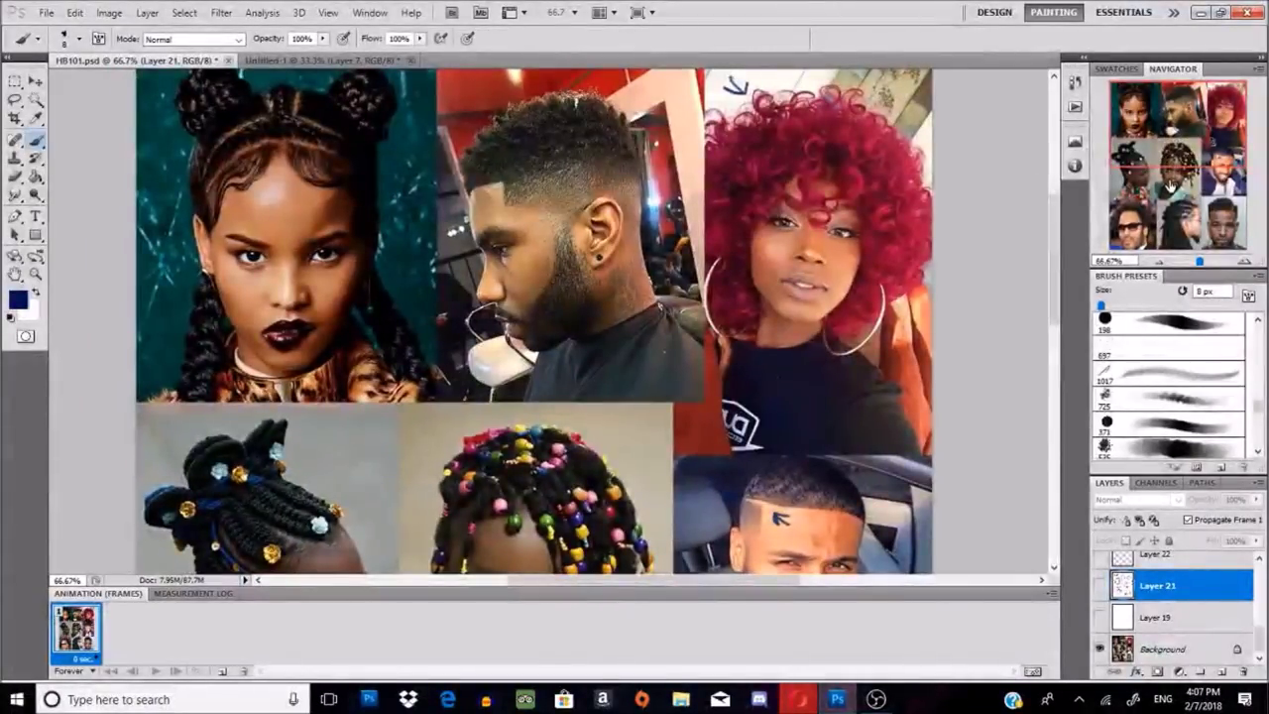
pyautogui.moveTo(1182, 141); pyautogui.dragTo(1166, 227)
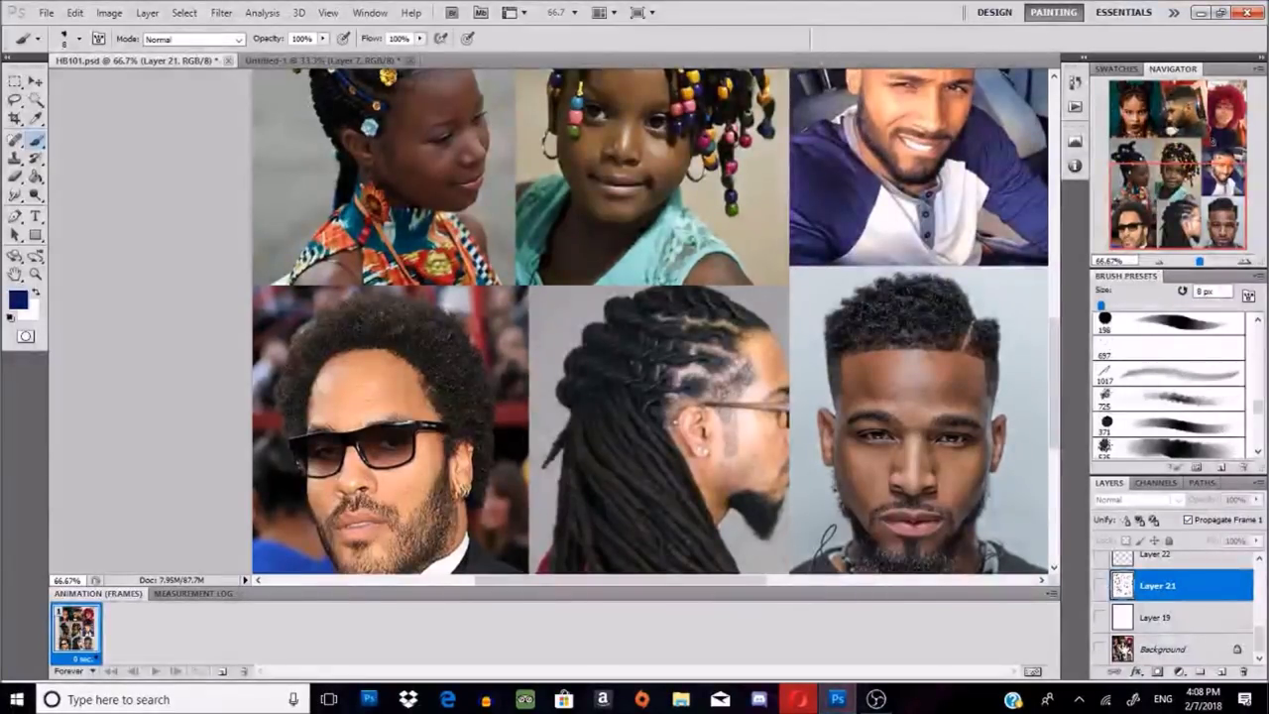
# Step: Hide the photo collage and show the closing "HAVE FUN!!!" page on Layer 12 at 50% zoom
pyautogui.click(1098, 648)
pyautogui.scroll(2, 1155, 605)
pyautogui.click(1099, 583)
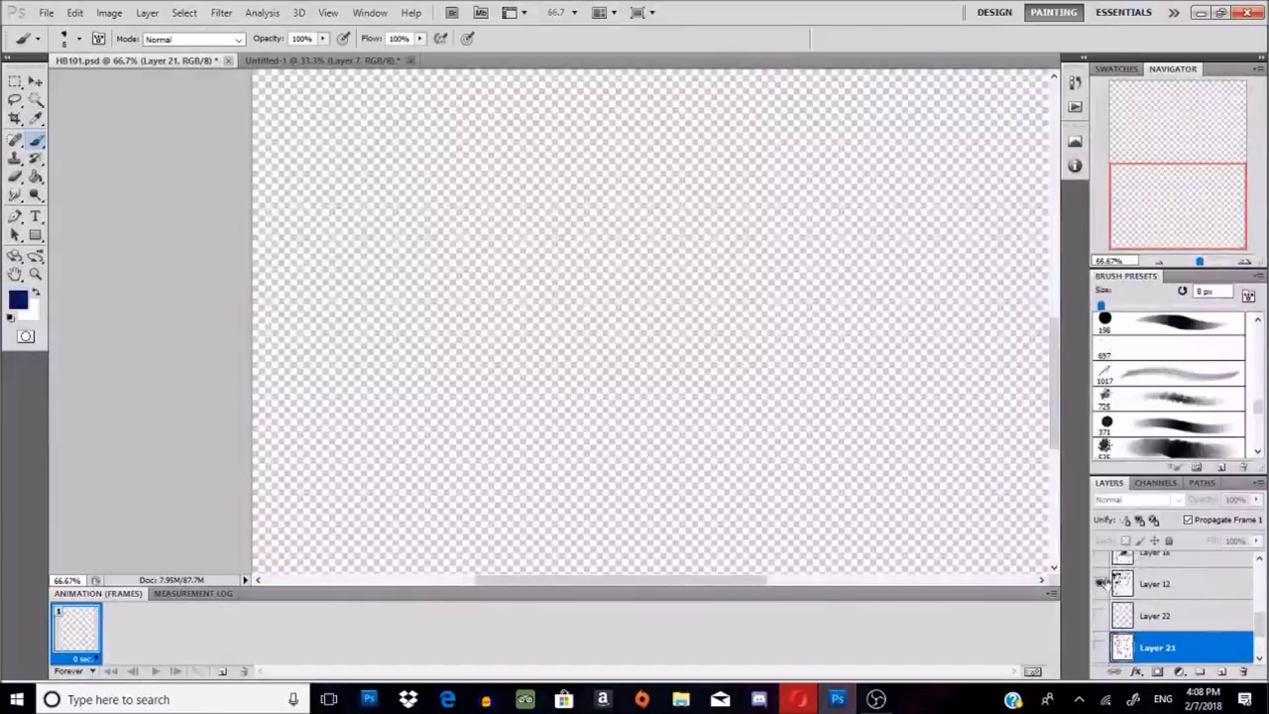
pyautogui.moveTo(1182, 208)
pyautogui.mouseDown()
pyautogui.moveTo(1180, 143)
pyautogui.moveTo(1171, 234)
pyautogui.mouseUp()
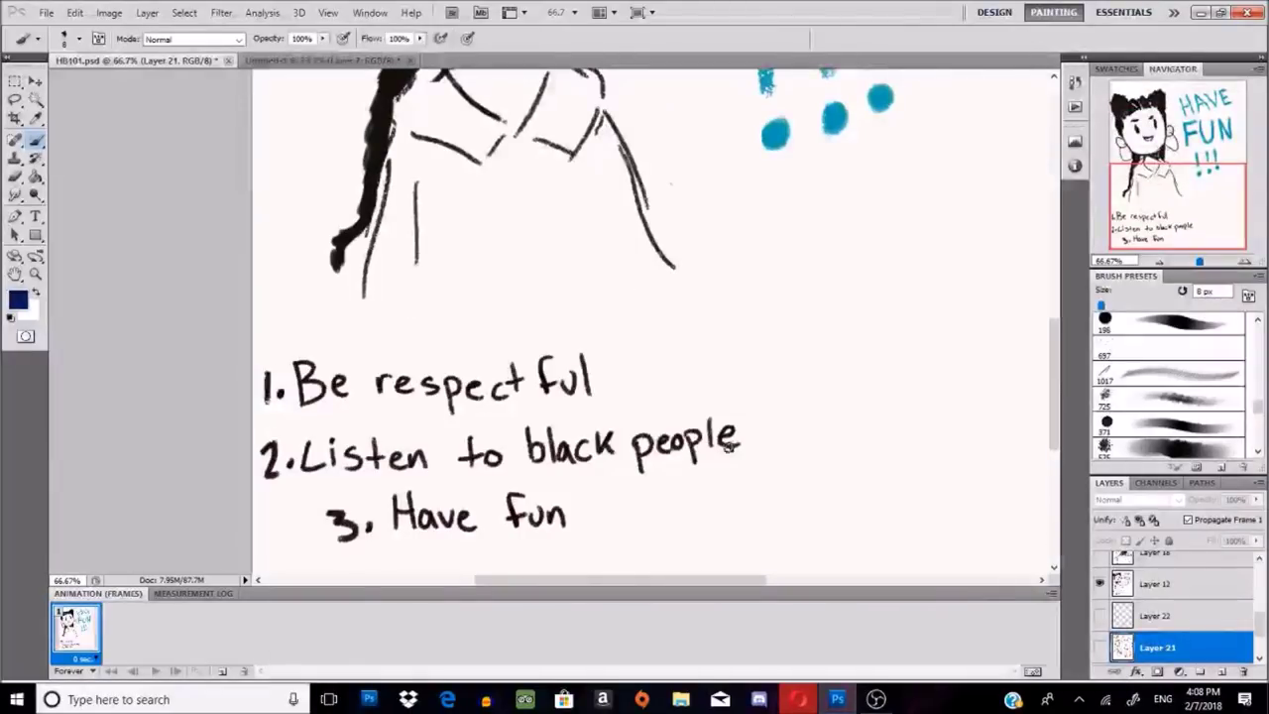
pyautogui.click(1159, 260)
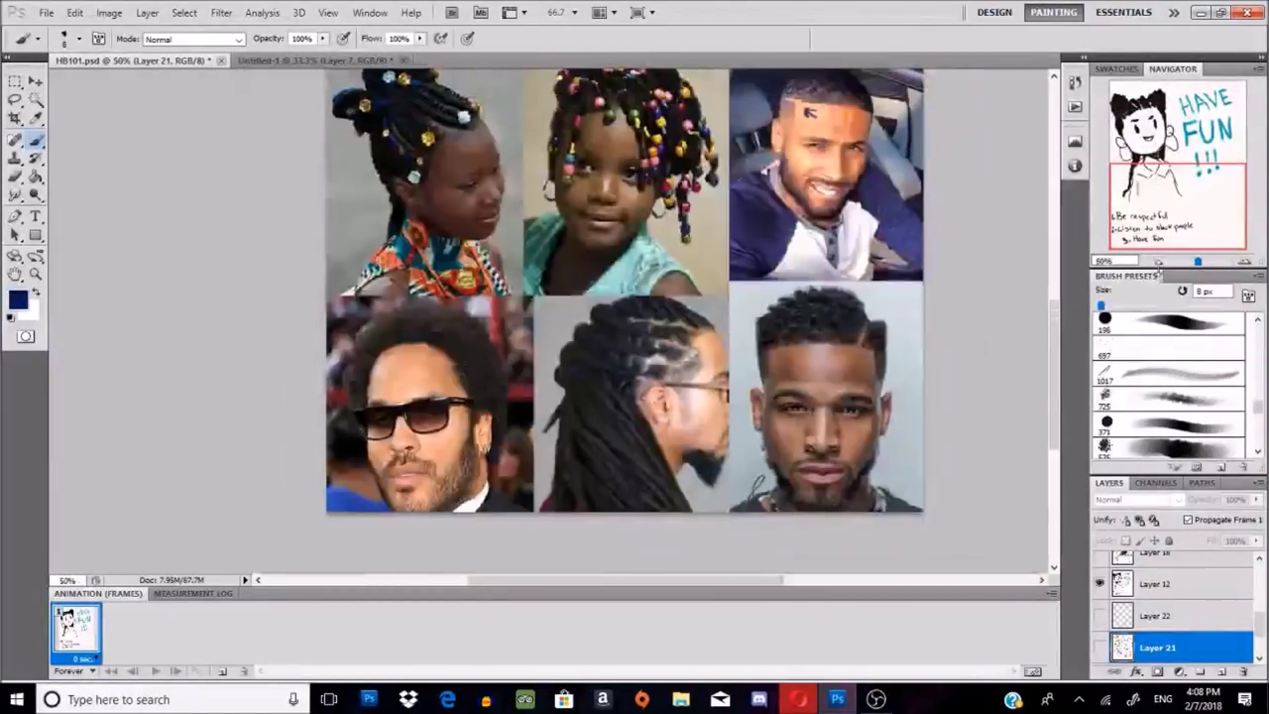
pyautogui.moveTo(1167, 164); pyautogui.dragTo(1166, 164)
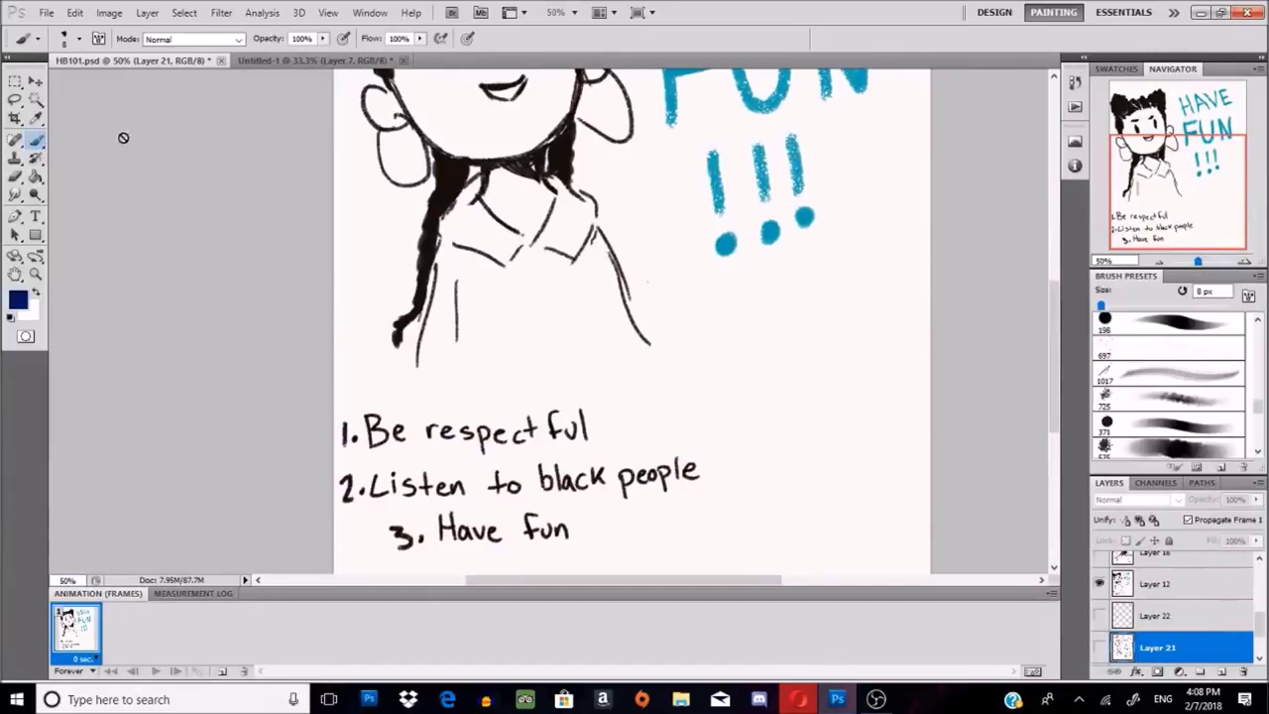
# Step: On Layer 12, paint white over the top of the character's right-hand bun with a 70 px brush
pyautogui.click(1153, 575)
pyautogui.moveTo(1187, 167); pyautogui.dragTo(1223, 169)
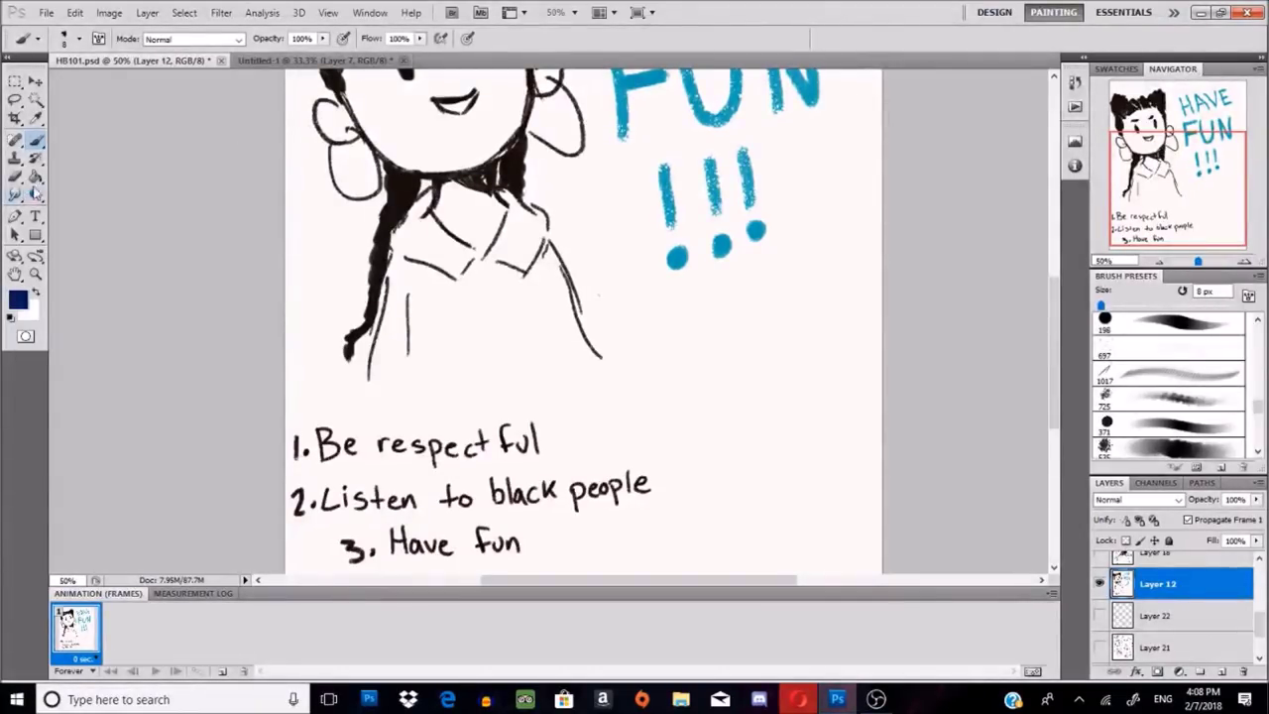
pyautogui.click(36, 289)
pyautogui.moveTo(1101, 306); pyautogui.dragTo(1142, 305)
pyautogui.moveTo(1130, 166); pyautogui.dragTo(1124, 110)
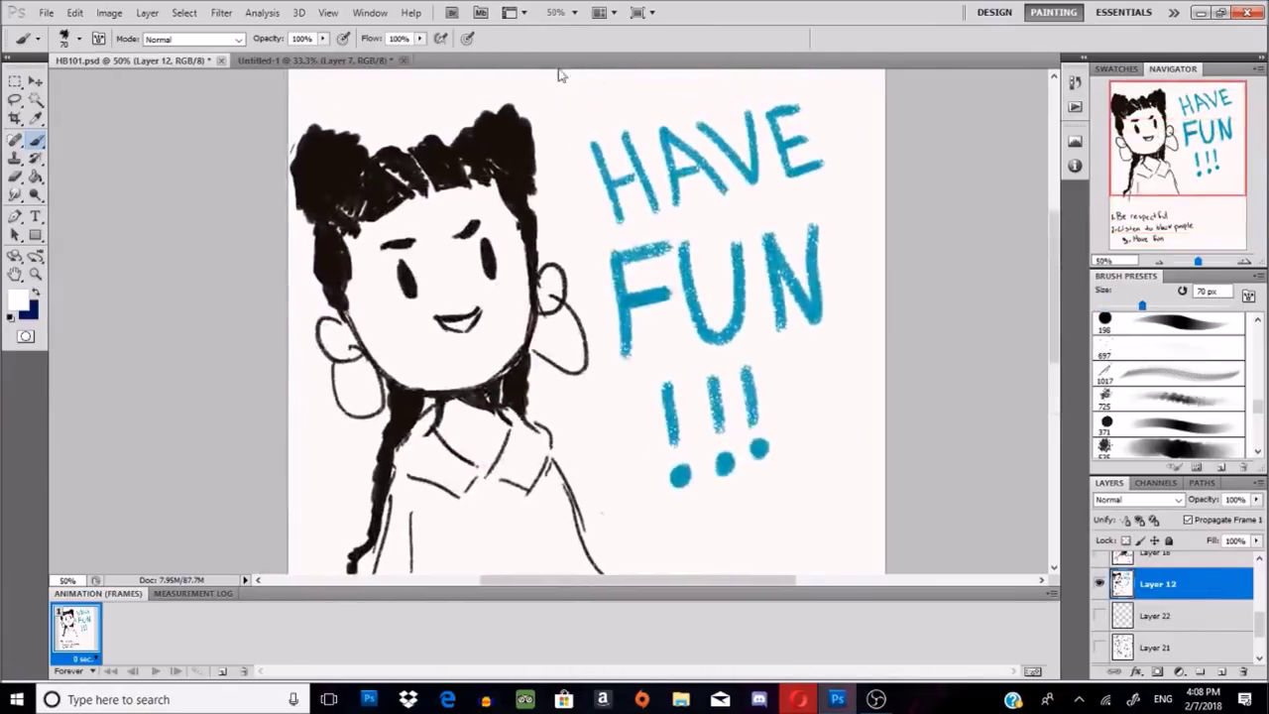
pyautogui.moveTo(457, 97)
pyautogui.mouseDown()
pyautogui.moveTo(558, 163)
pyautogui.moveTo(526, 136)
pyautogui.moveTo(561, 134)
pyautogui.moveTo(514, 102)
pyautogui.mouseUp()
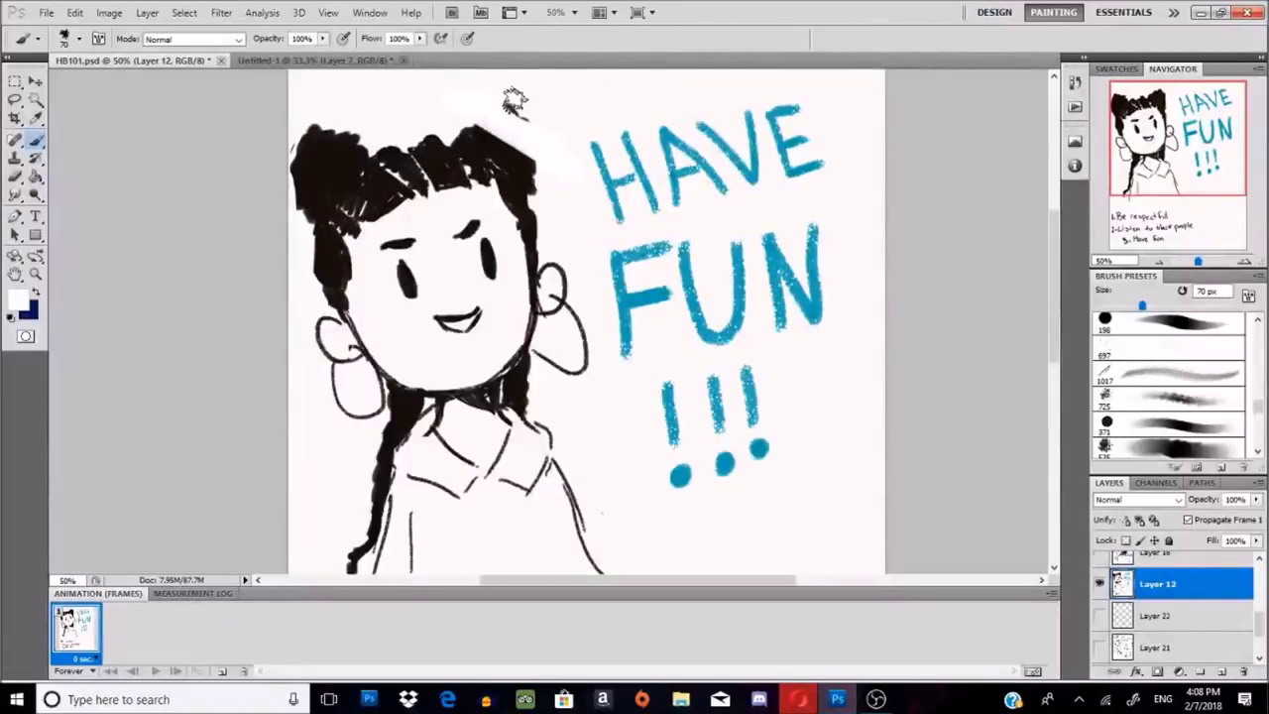
# Step: Sample black from the character's hair and repaint the right-hand bun with the brush
pyautogui.click(35, 118)
pyautogui.click(320, 163)
pyautogui.click(38, 143)
pyautogui.moveTo(486, 128)
pyautogui.mouseDown()
pyautogui.moveTo(503, 124)
pyautogui.moveTo(518, 170)
pyautogui.mouseUp()
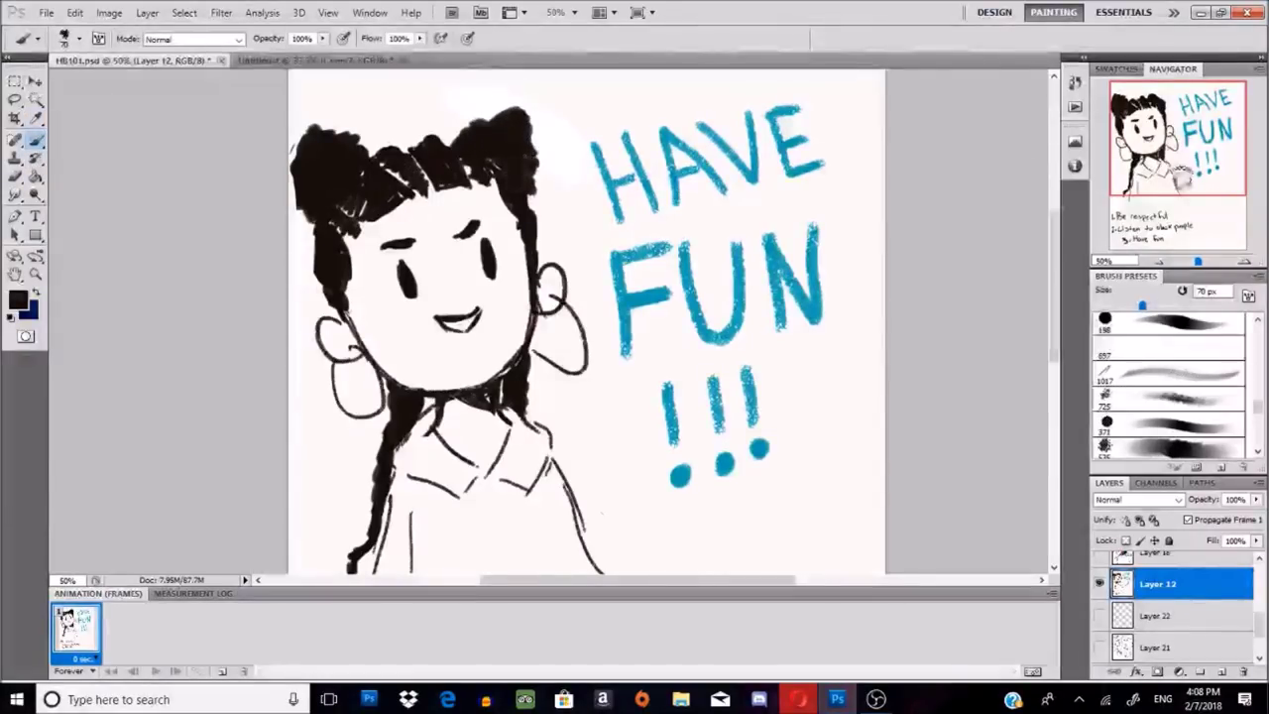
# Step: Fill out the character's left-hand bun to the page edge and touch up the black hair across the top
pyautogui.moveTo(1162, 150); pyautogui.dragTo(1156, 160)
pyautogui.moveTo(320, 80); pyautogui.dragTo(342, 190)
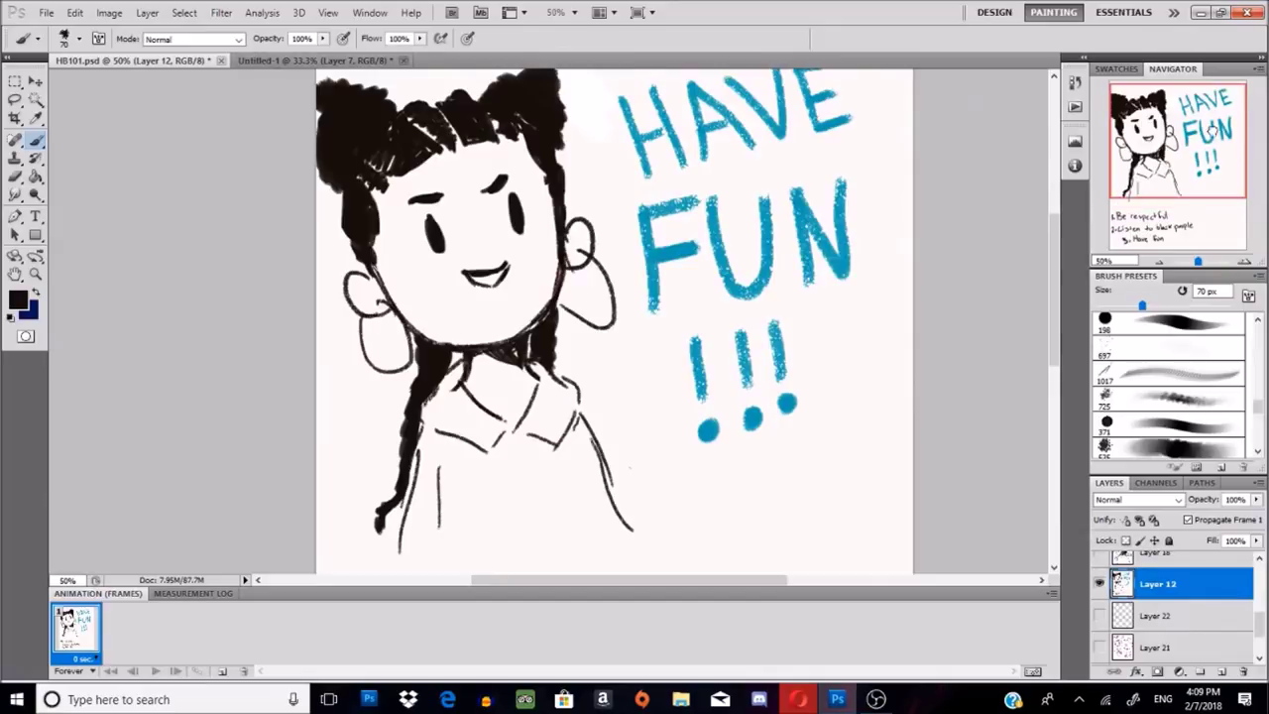
pyautogui.scroll(2, 402, 112)
pyautogui.moveTo(481, 144)
pyautogui.mouseDown()
pyautogui.moveTo(540, 119)
pyautogui.moveTo(542, 149)
pyautogui.mouseUp()
pyautogui.moveTo(1147, 151); pyautogui.dragTo(1129, 203)
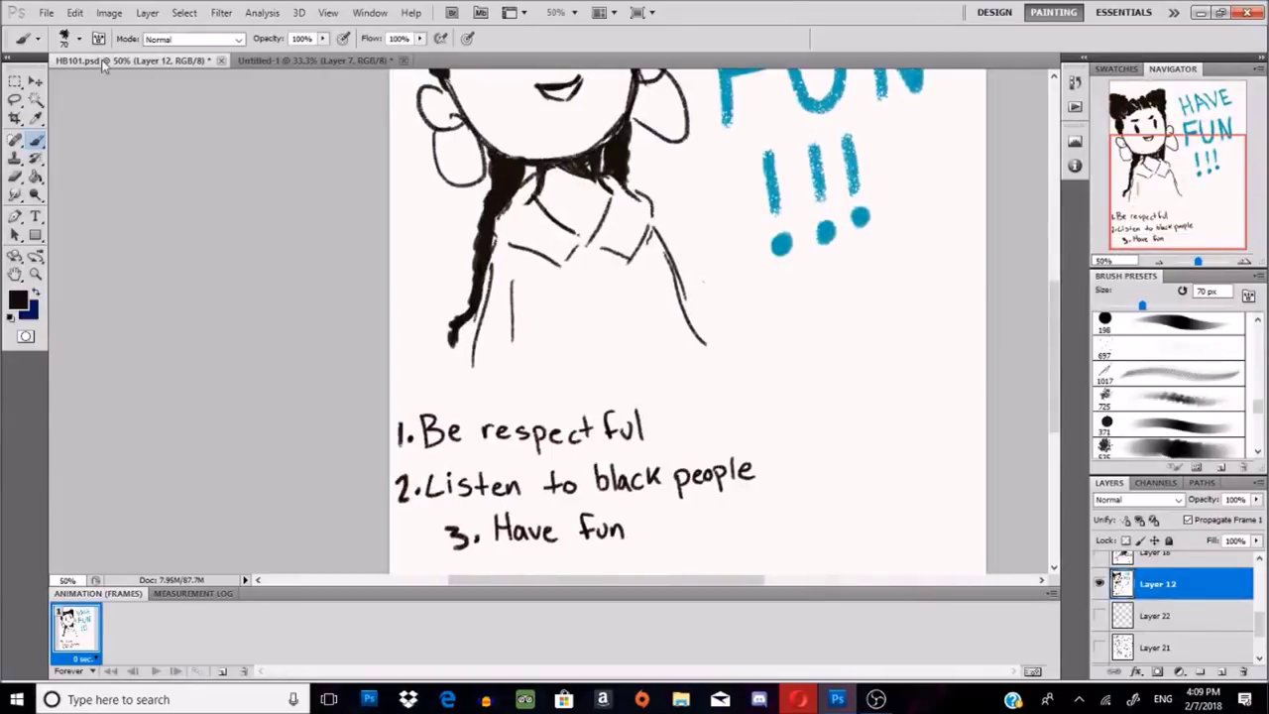
# Step: Set the brush size to 21 px
pyautogui.click(79, 38)
pyautogui.moveTo(73, 78); pyautogui.dragTo(42, 94)
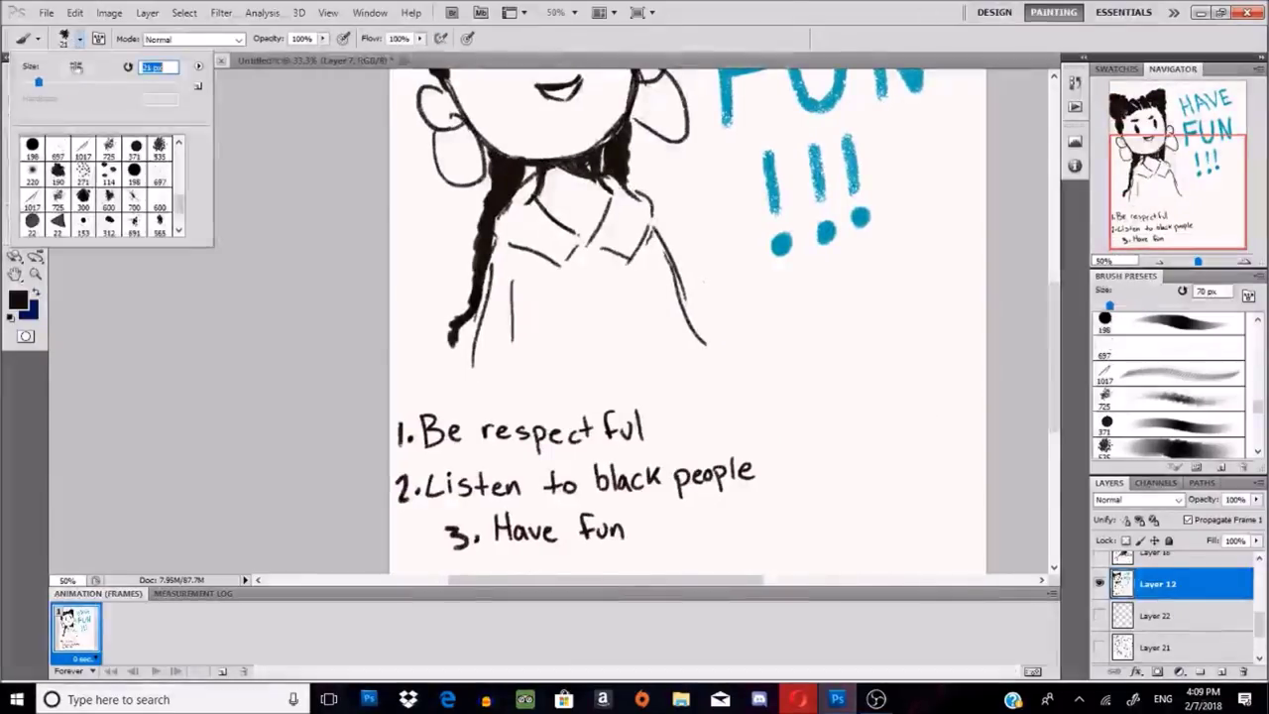
pyautogui.press('Return')
pyautogui.moveTo(1167, 206); pyautogui.dragTo(1175, 206)
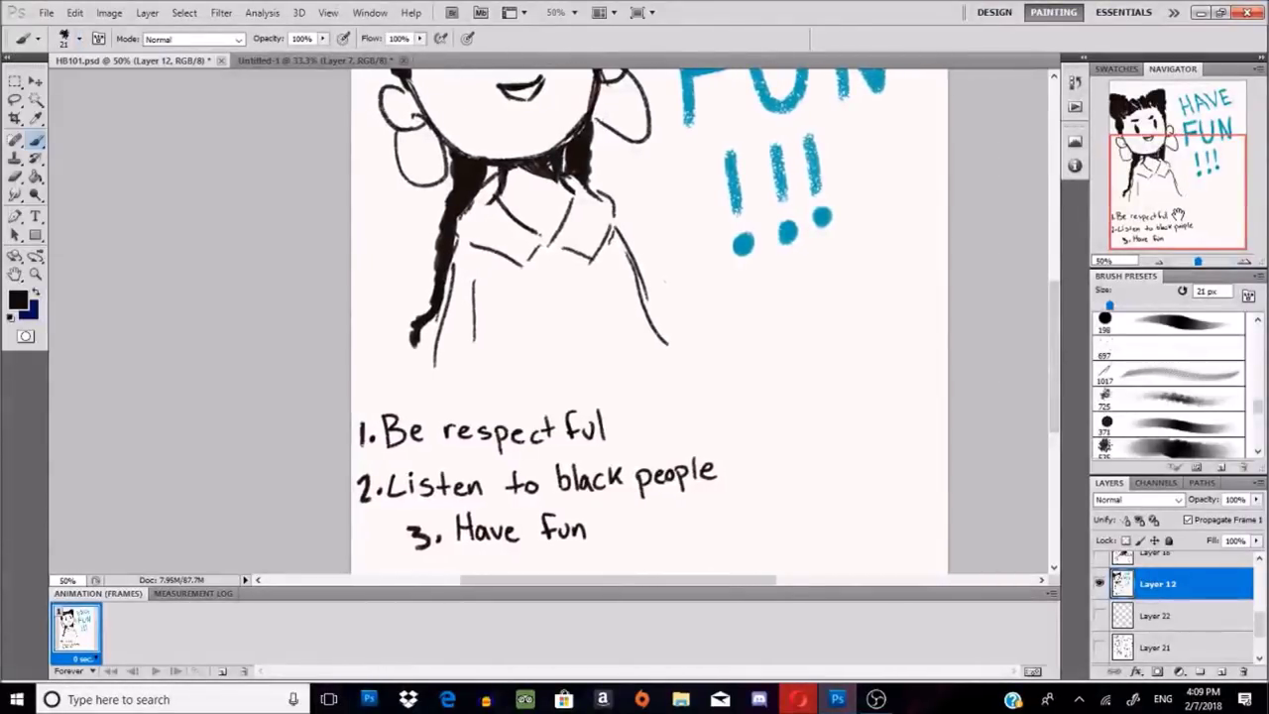
pyautogui.moveTo(1173, 230)
pyautogui.mouseDown()
pyautogui.moveTo(1200, 175)
pyautogui.moveTo(1183, 247)
pyautogui.mouseUp()
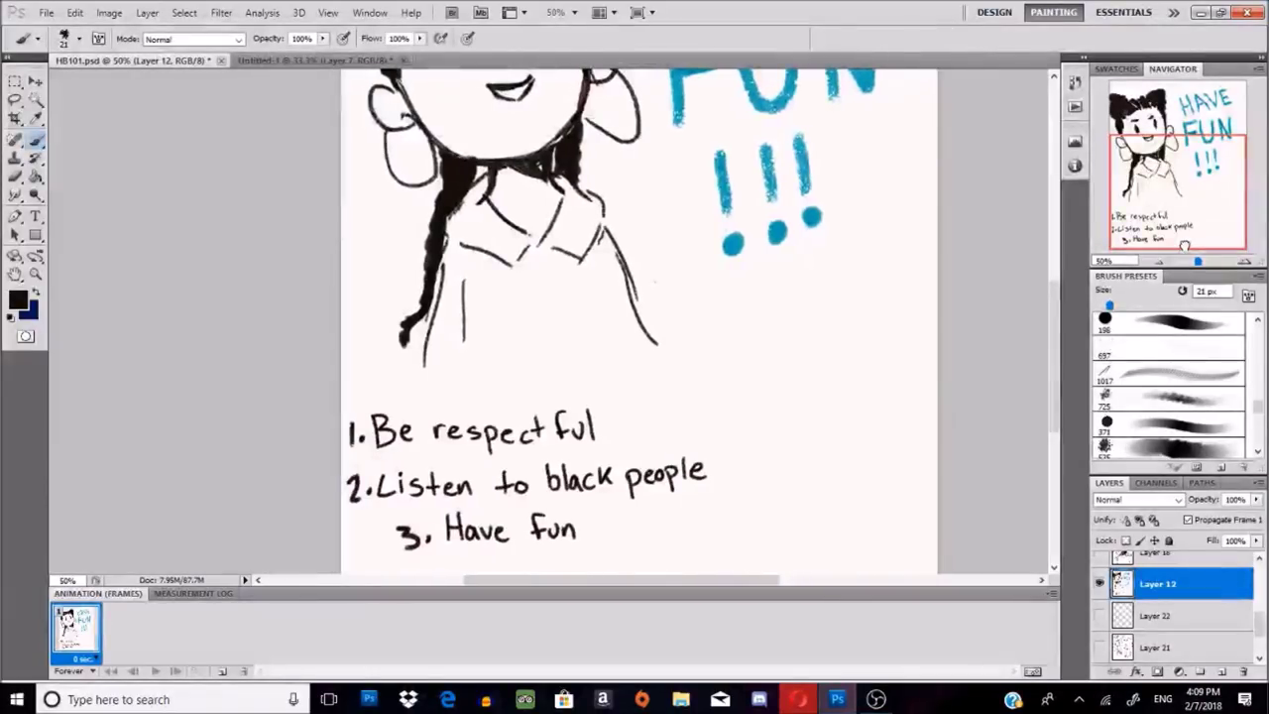
pyautogui.moveTo(1184, 244)
pyautogui.mouseDown()
pyautogui.moveTo(1186, 159)
pyautogui.moveTo(1164, 184)
pyautogui.mouseUp()
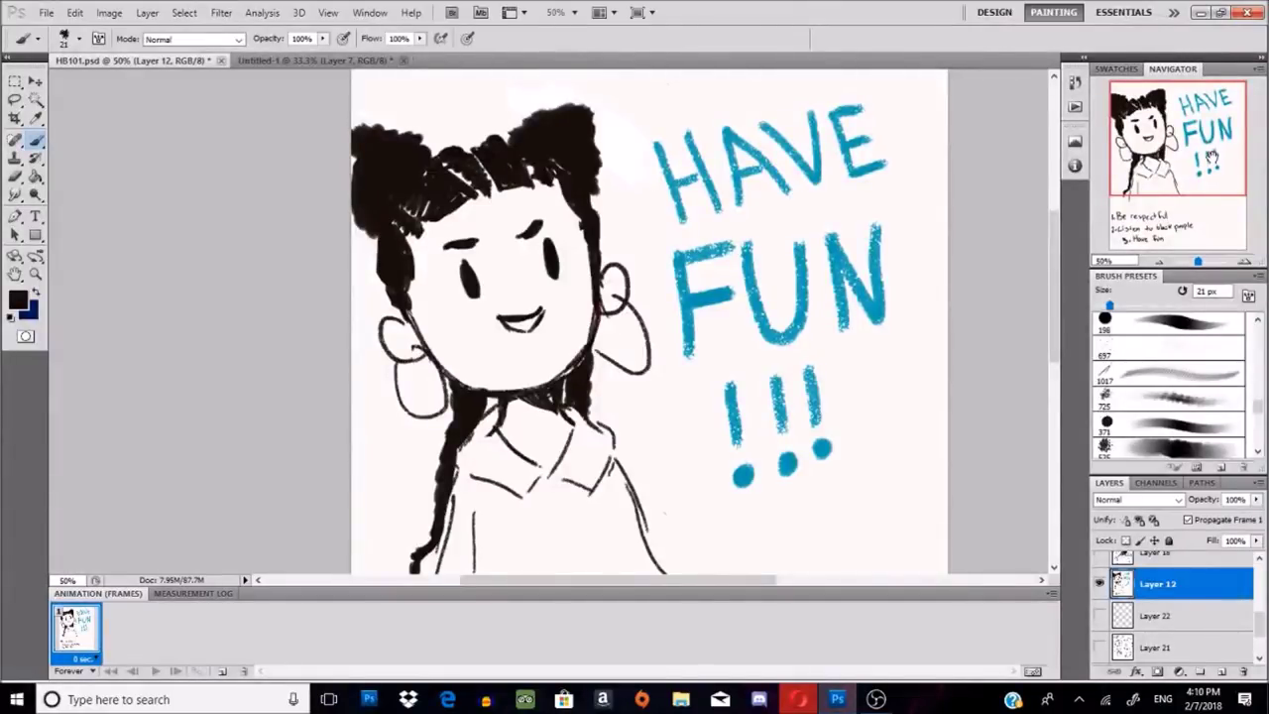
pyautogui.moveTo(1202, 166)
pyautogui.mouseDown()
pyautogui.moveTo(1201, 185)
pyautogui.moveTo(1201, 172)
pyautogui.mouseUp()
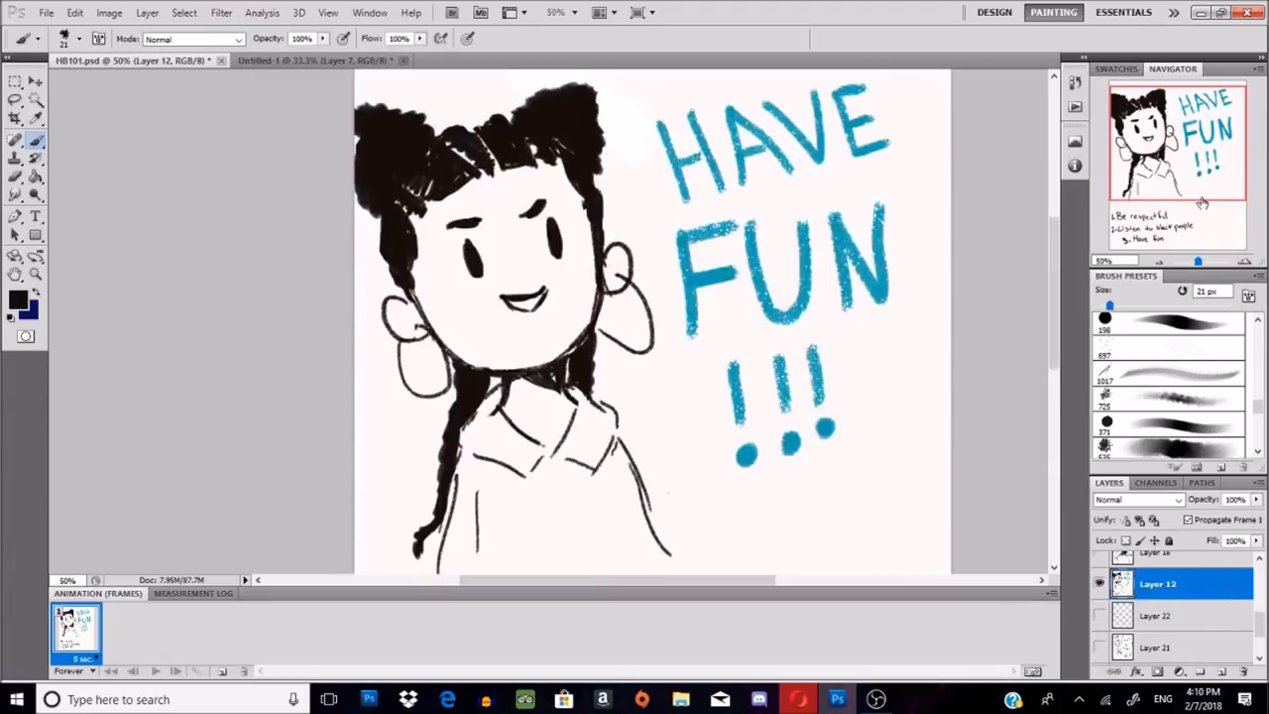
pyautogui.moveTo(1184, 160)
pyautogui.mouseDown()
pyautogui.moveTo(1179, 192)
pyautogui.moveTo(1173, 142)
pyautogui.mouseUp()
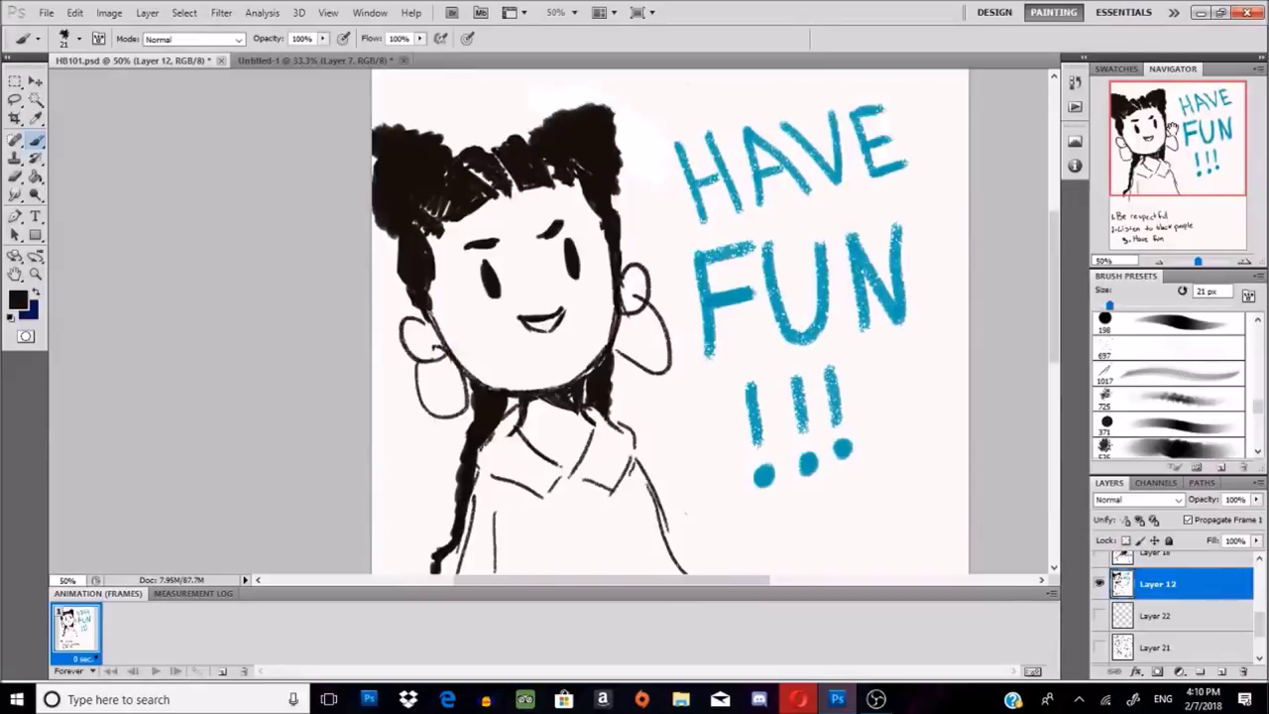
pyautogui.moveTo(1212, 171); pyautogui.dragTo(1207, 172)
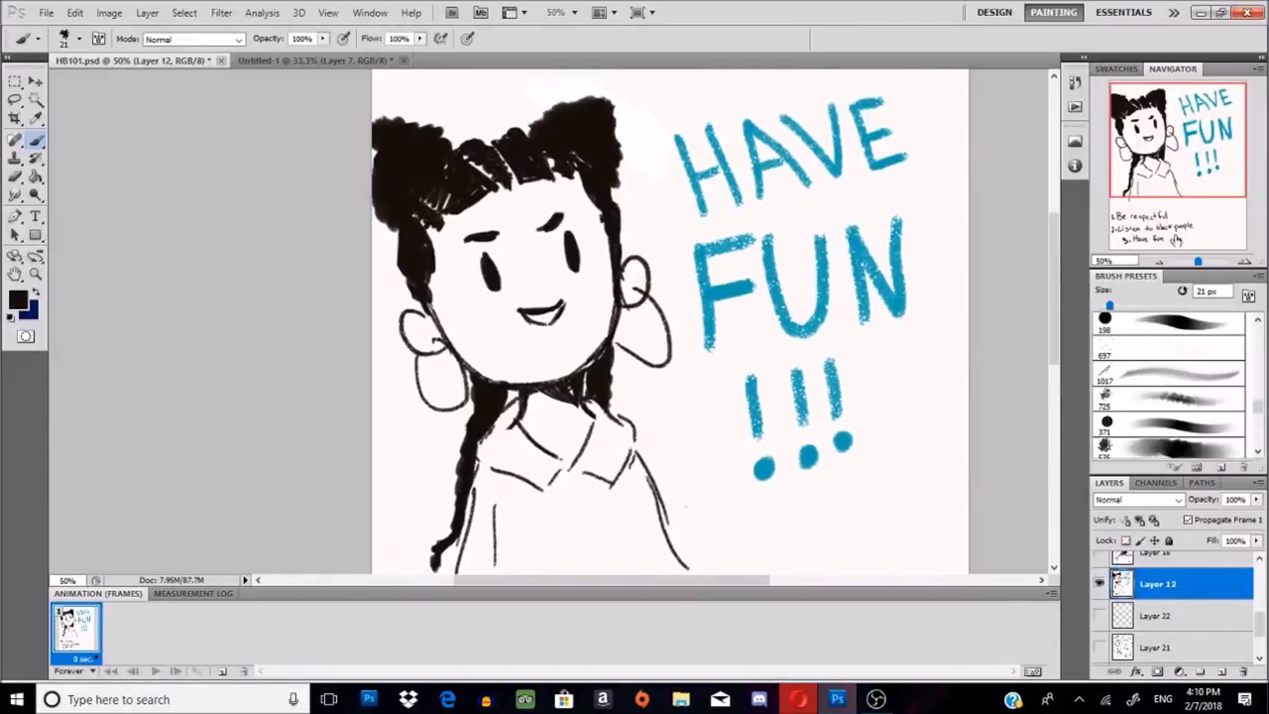
# Step: Switch to the OBS window with the recording controls
pyautogui.moveTo(877, 699)
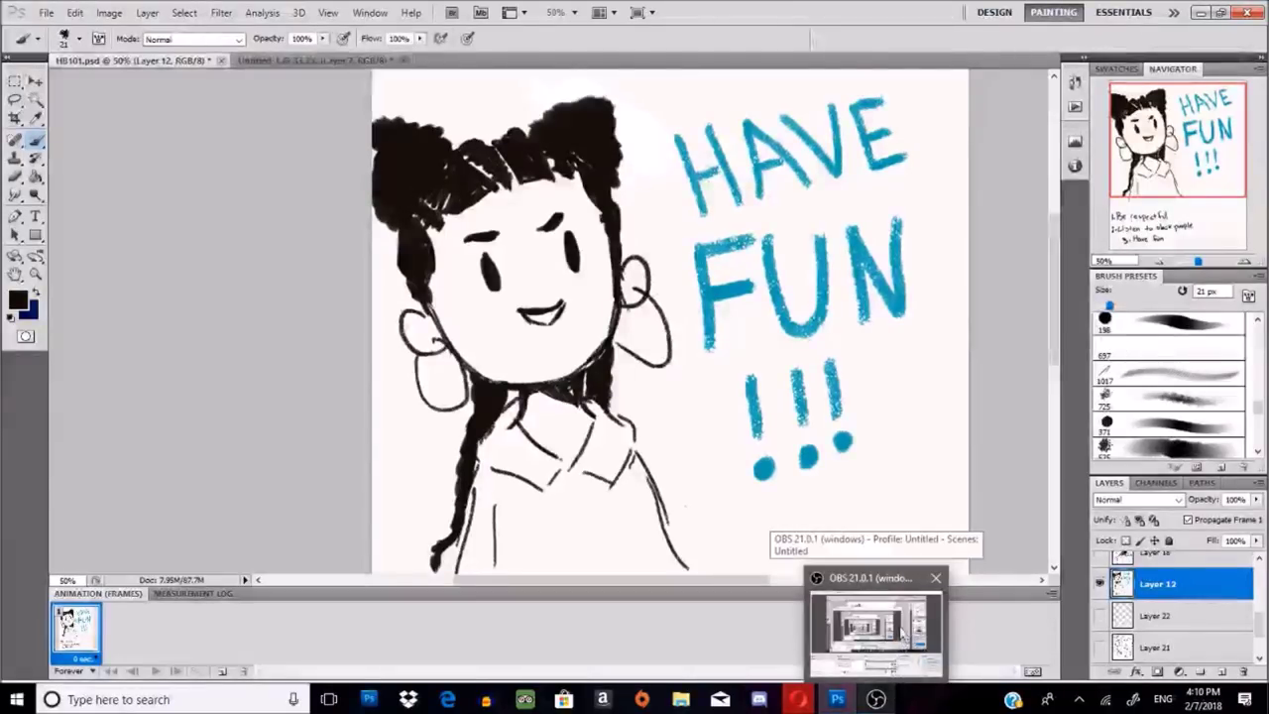
pyautogui.click(901, 620)
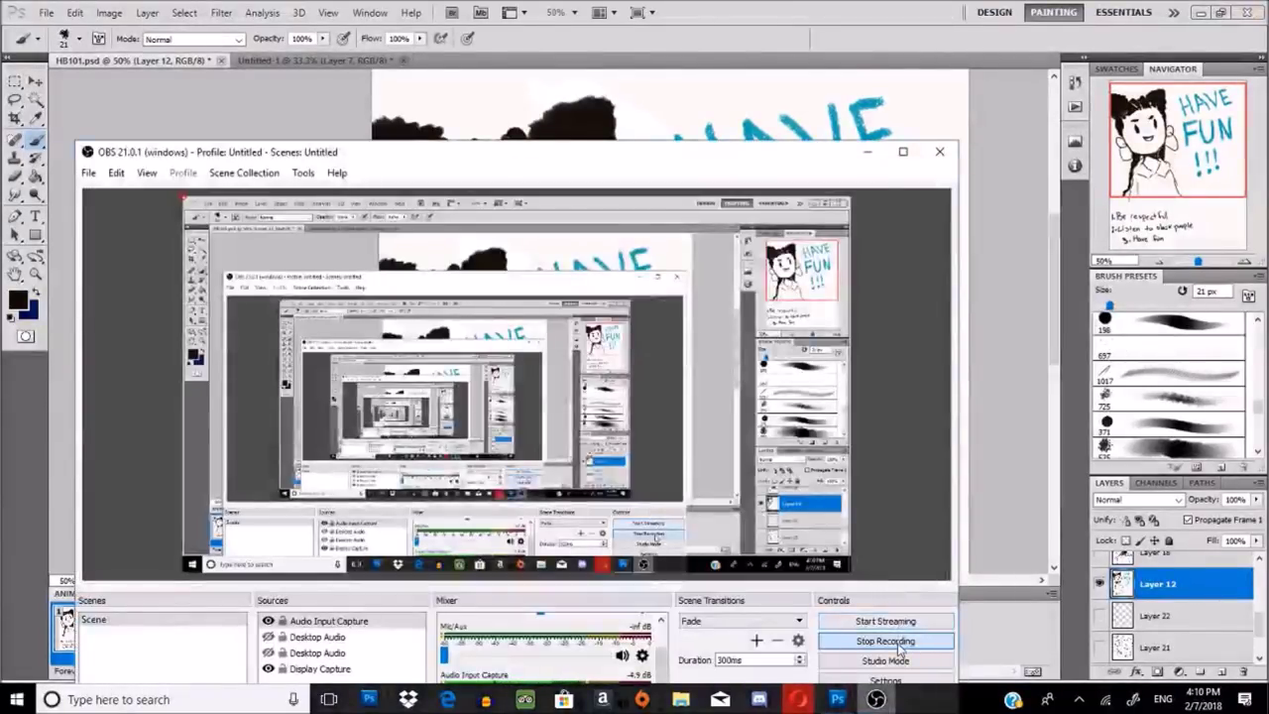